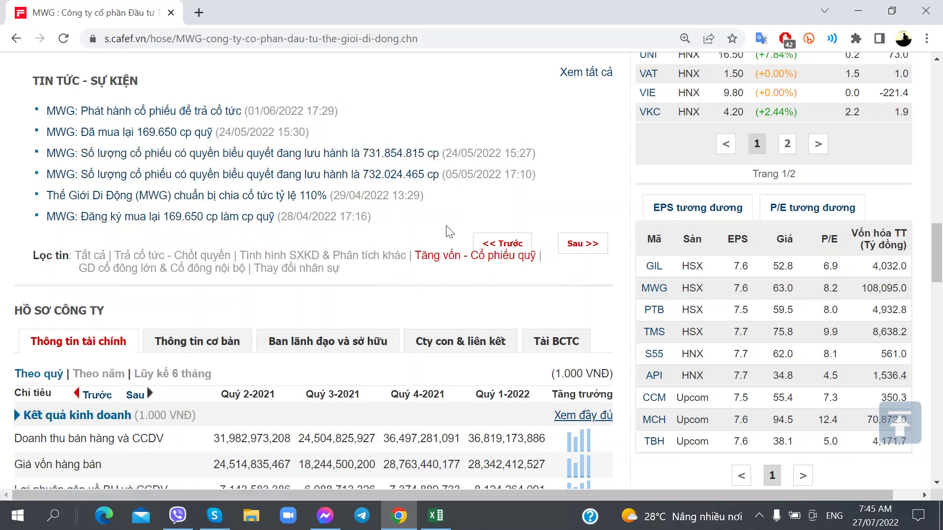
# Step: Show the next set of MWG capital-increase news and open "MWG: Đã phát hành 19.190.970 cp ESOP" in a new tab
pyautogui.scroll(1, 572, 315)
pyautogui.click(581, 318)
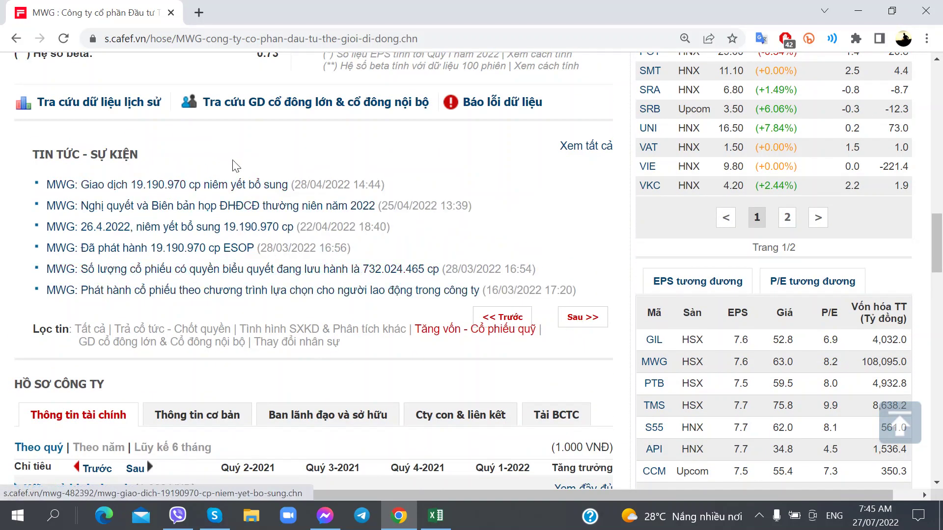
pyautogui.click(208, 252)
pyautogui.rightClick(208, 251)
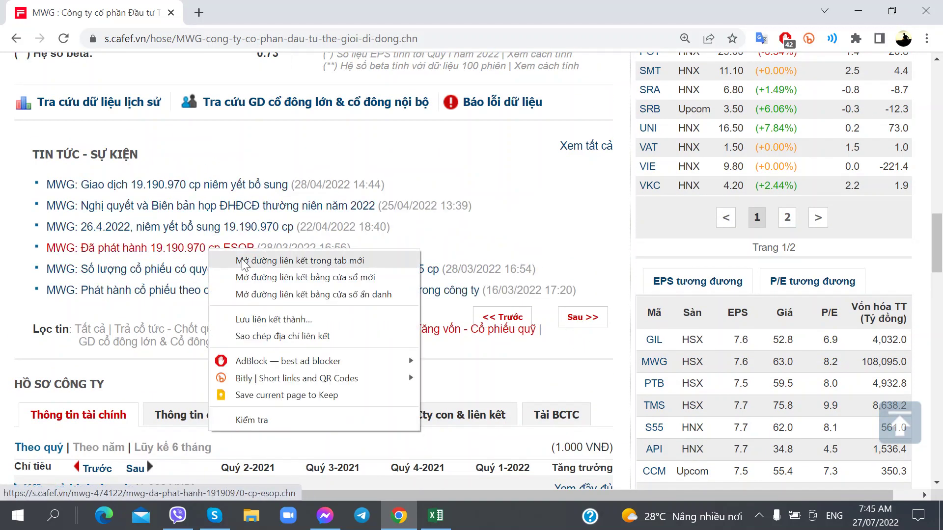
pyautogui.click(242, 261)
pyautogui.click(270, 13)
pyautogui.hotkey('ctrl', 'shift', 'Tab')
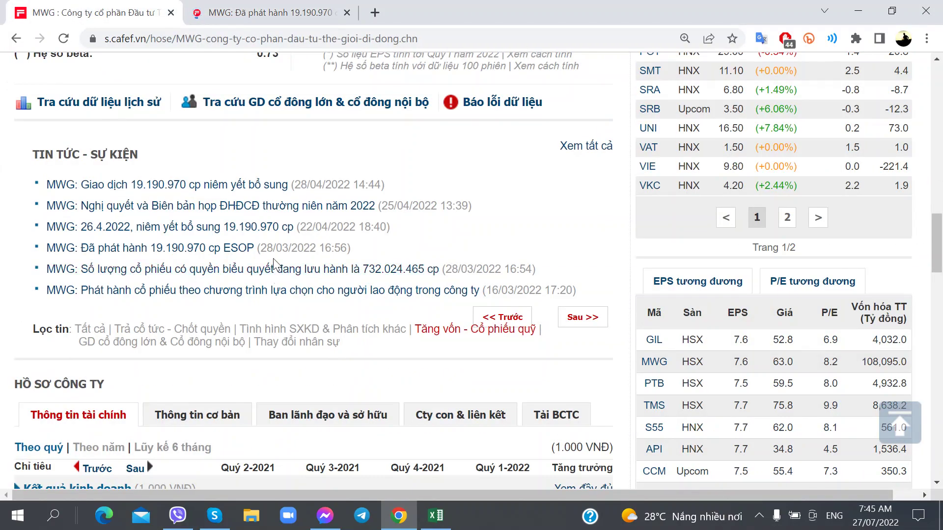
pyautogui.click(255, 19)
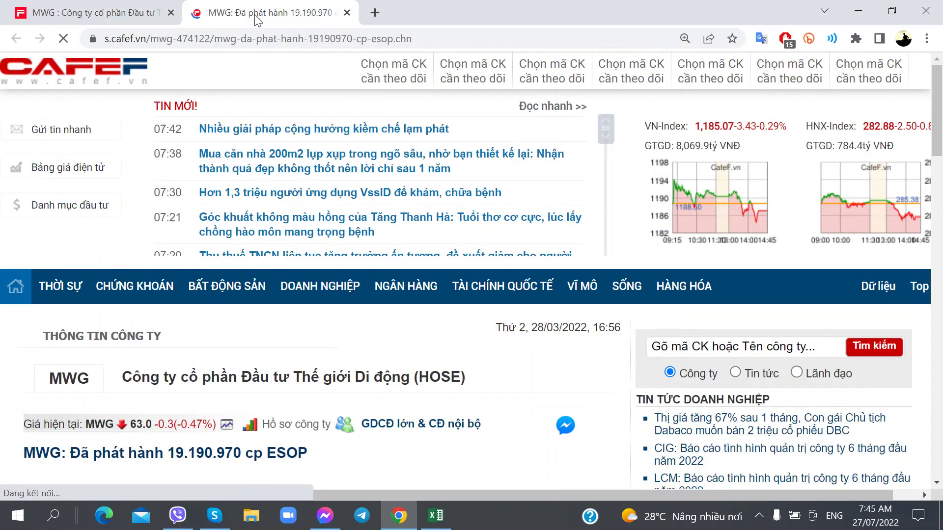
# Step: Open the article's attached PDF report on the ESOP share issuance results and skim its first page
pyautogui.scroll(-6, 254, 326)
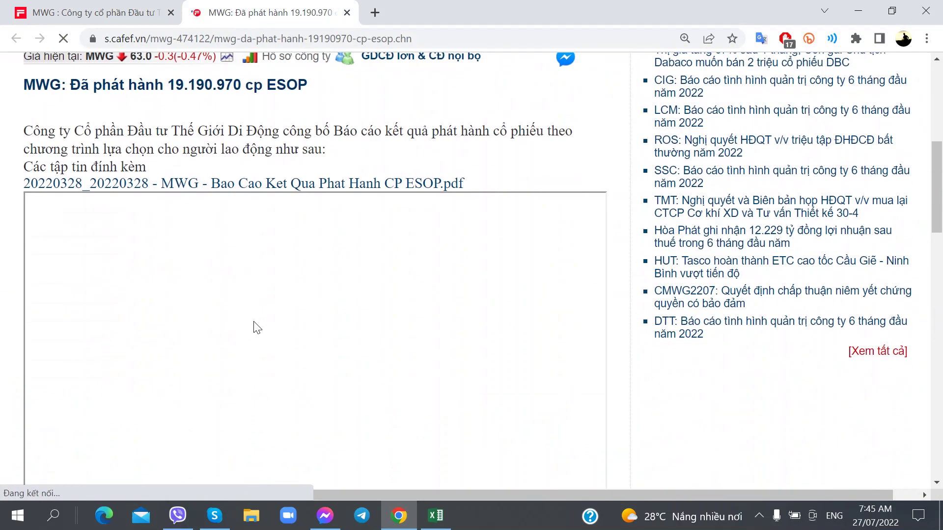
pyautogui.click(259, 185)
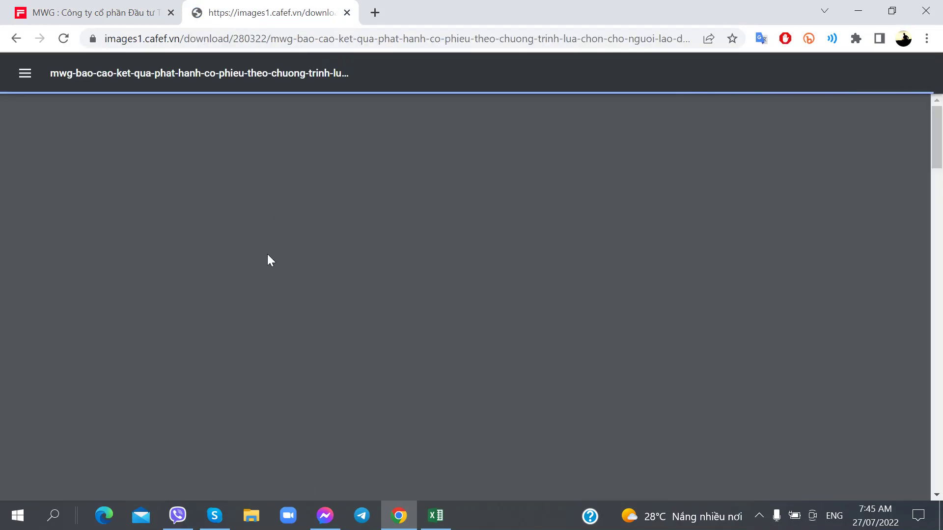
pyautogui.scroll(-5, 270, 260)
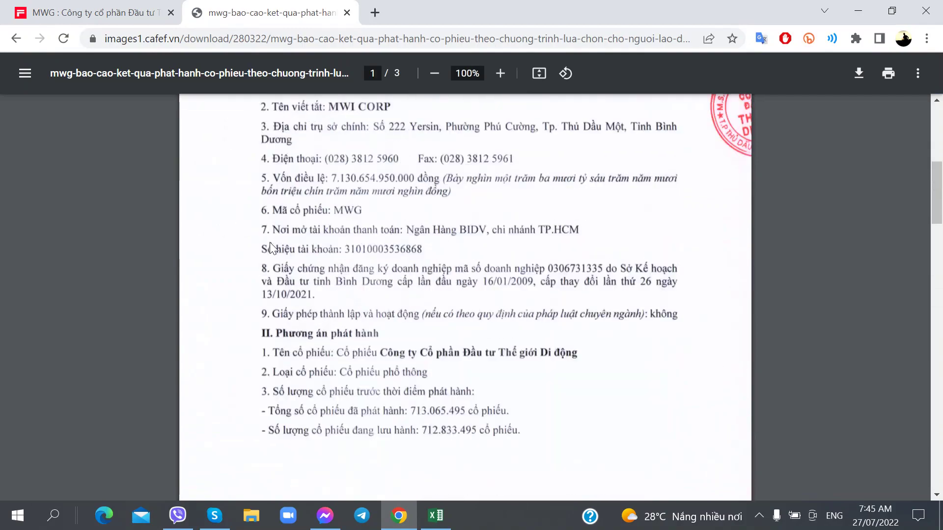
pyautogui.scroll(4, 270, 247)
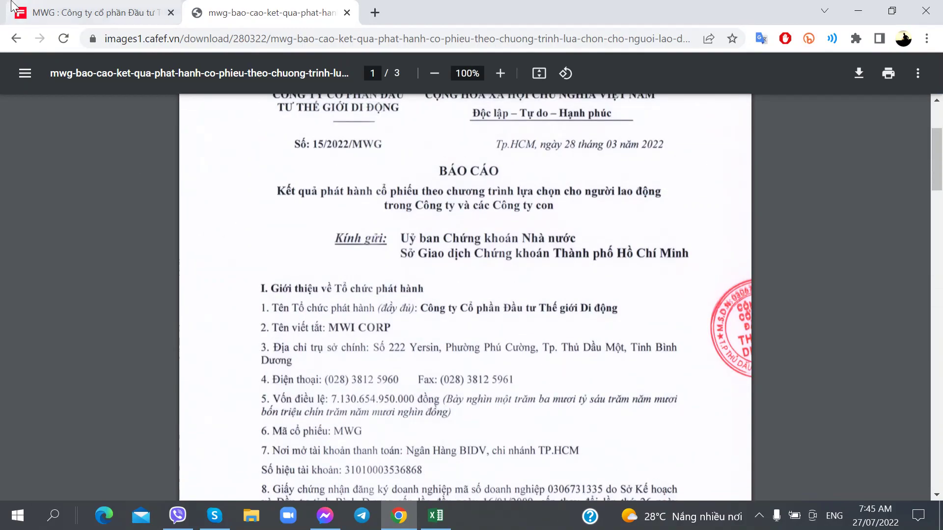
# Step: Return to the MWG company page and check the dividend and capital-increase history for the employee share issue
pyautogui.click(93, 13)
pyautogui.scroll(6, 493, 287)
pyautogui.moveTo(497, 241)
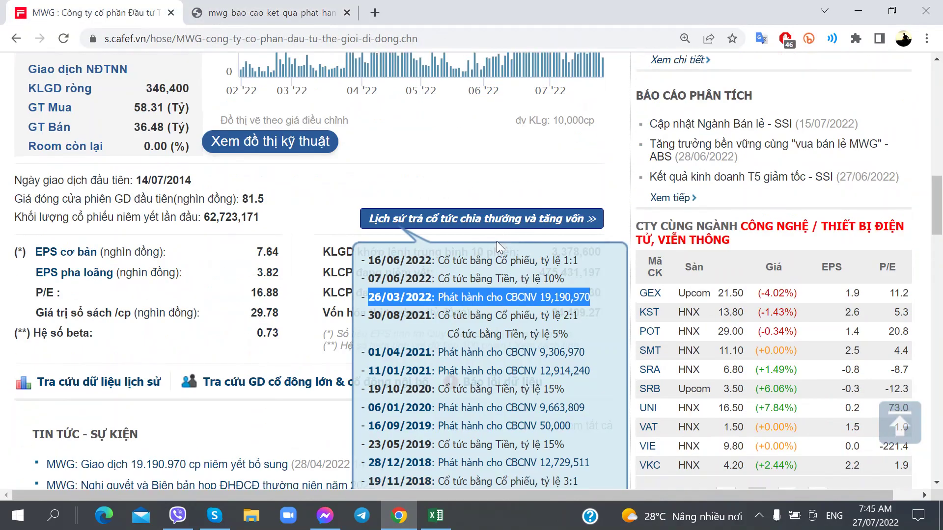
pyautogui.scroll(-3, 495, 240)
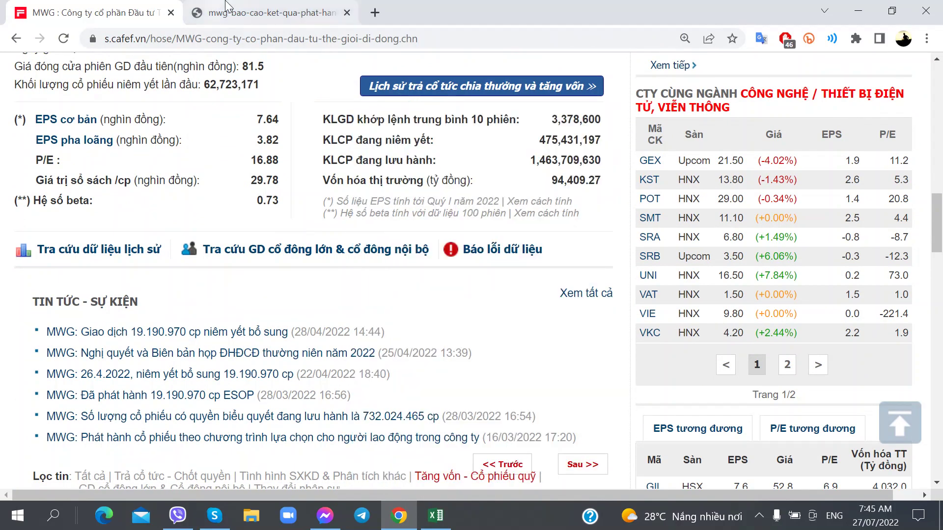
# Step: Go back to the ESOP issuance report and check its title and date at 125% zoom
pyautogui.click(268, 12)
pyautogui.scroll(-5, 303, 306)
pyautogui.scroll(3, 303, 307)
pyautogui.scroll(2, 304, 307)
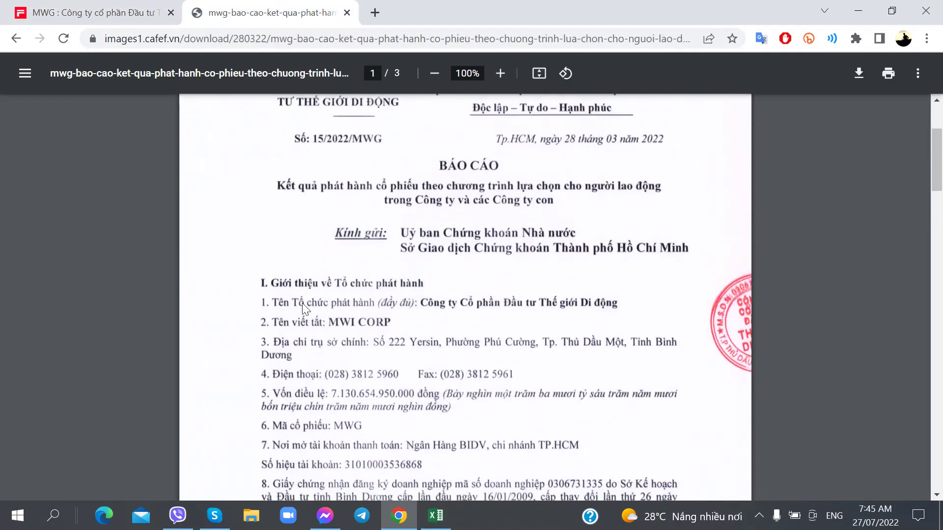
pyautogui.scroll(1, 300, 302)
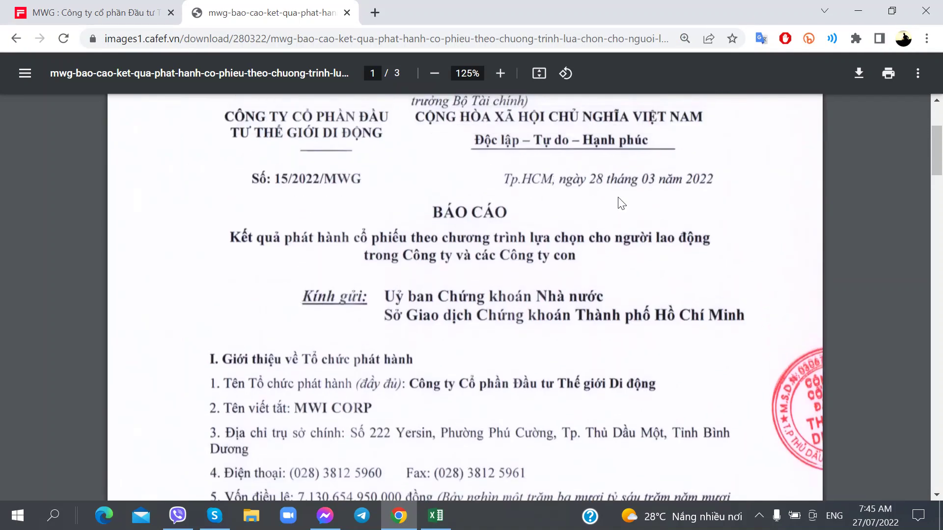
# Step: Examine the report's issued, outstanding and treasury share counts, and the planned ESOP quantity as a percentage of outstanding shares
pyautogui.scroll(-3, 633, 197)
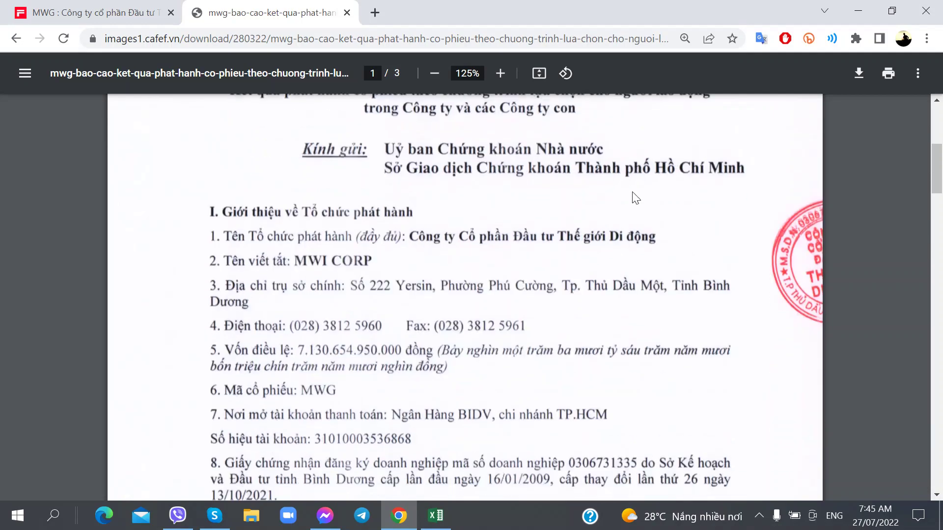
pyautogui.scroll(-8, 633, 197)
pyautogui.scroll(2, 560, 209)
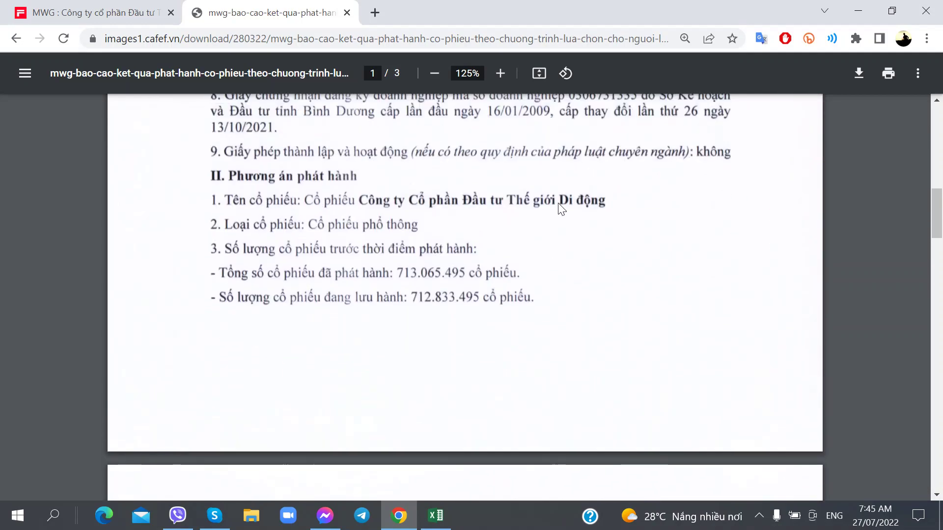
pyautogui.scroll(-1, 560, 208)
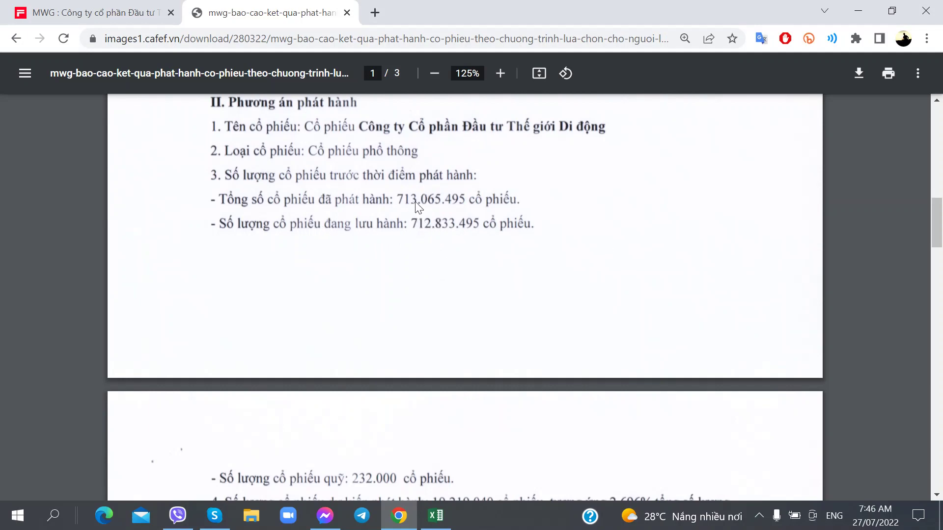
pyautogui.scroll(-4, 404, 273)
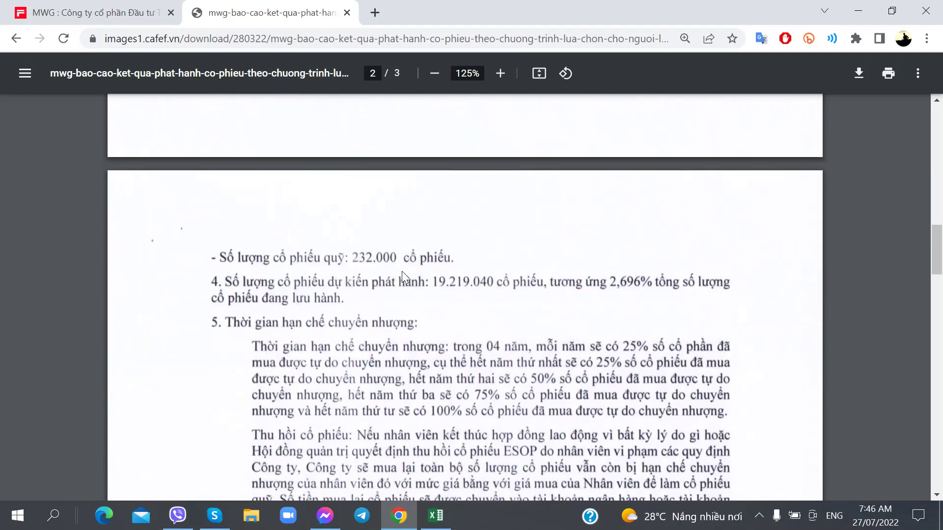
pyautogui.scroll(-1, 402, 271)
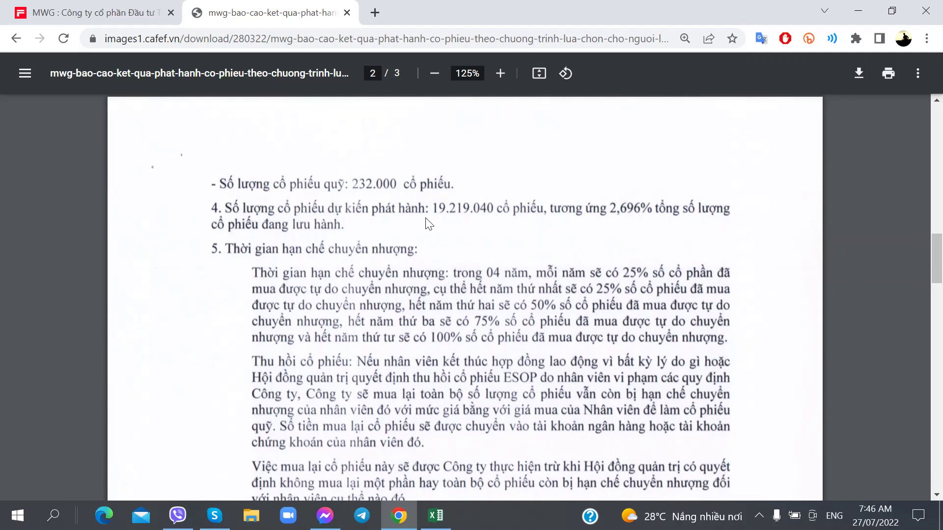
pyautogui.scroll(10, 427, 241)
pyautogui.scroll(-5, 434, 265)
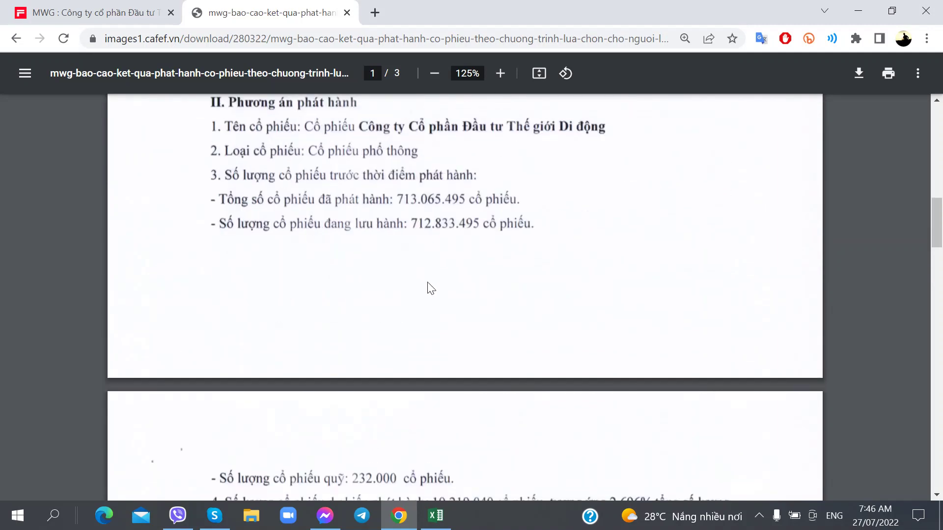
pyautogui.scroll(-4, 427, 288)
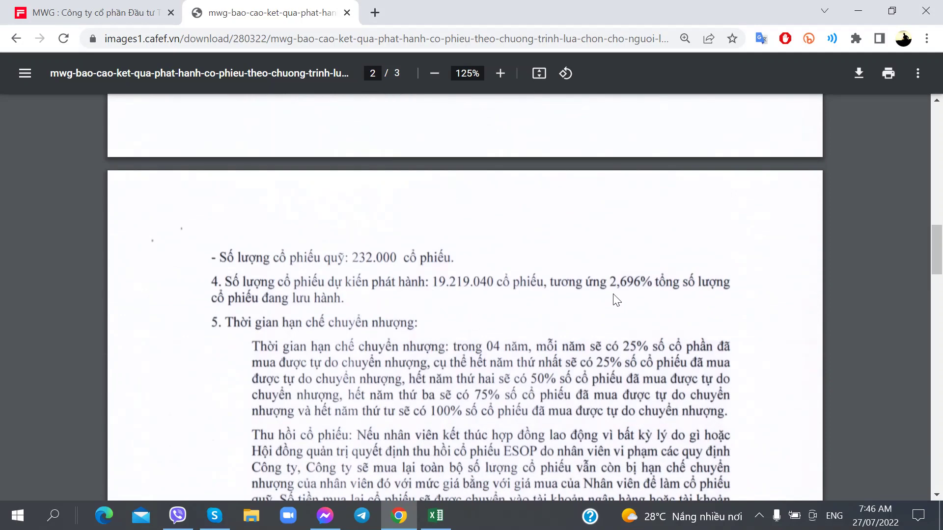
# Step: Switch to the ESOP workbook in Excel and enter the label "Luật" in cell B10
pyautogui.hotkey('alt', 'Tab')
pyautogui.click(161, 325)
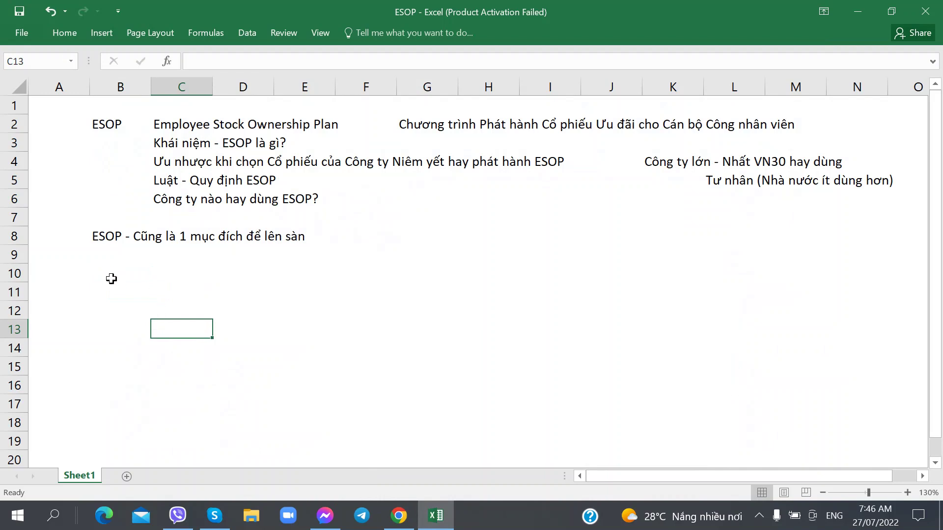
pyautogui.click(114, 276)
pyautogui.write('Luật')
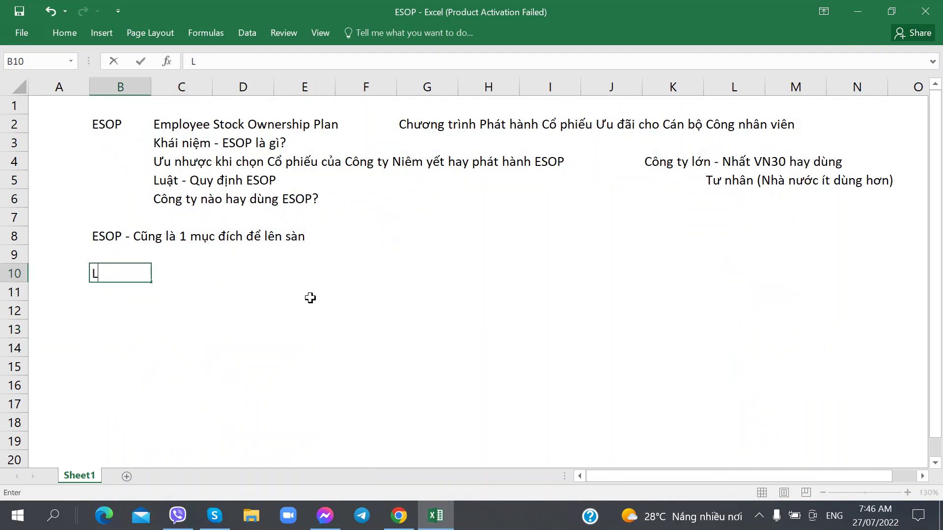
pyautogui.press('Right')
pyautogui.press('Right')
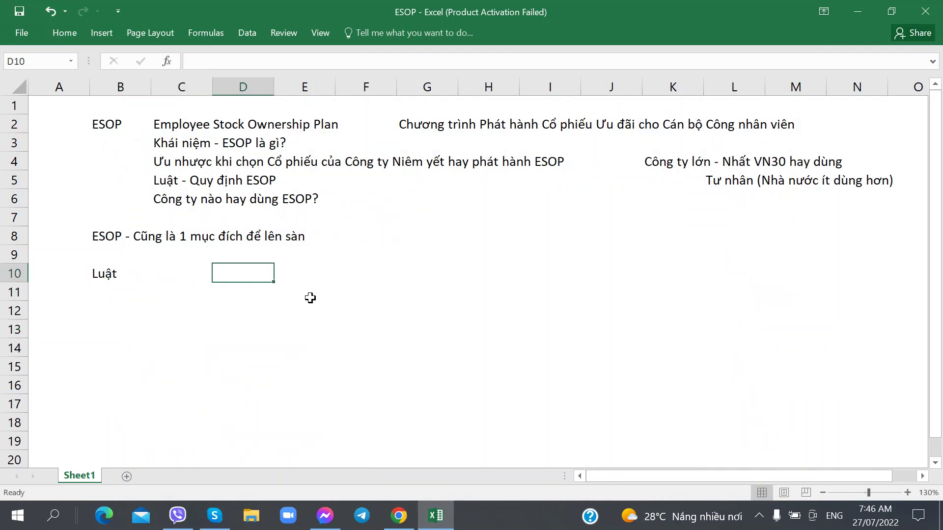
# Step: Enter the rule "1 năm không phát hành quá <5% Số lượng Lưu hành" in cell C10
pyautogui.press('Left')
pyautogui.write('1 năm ')
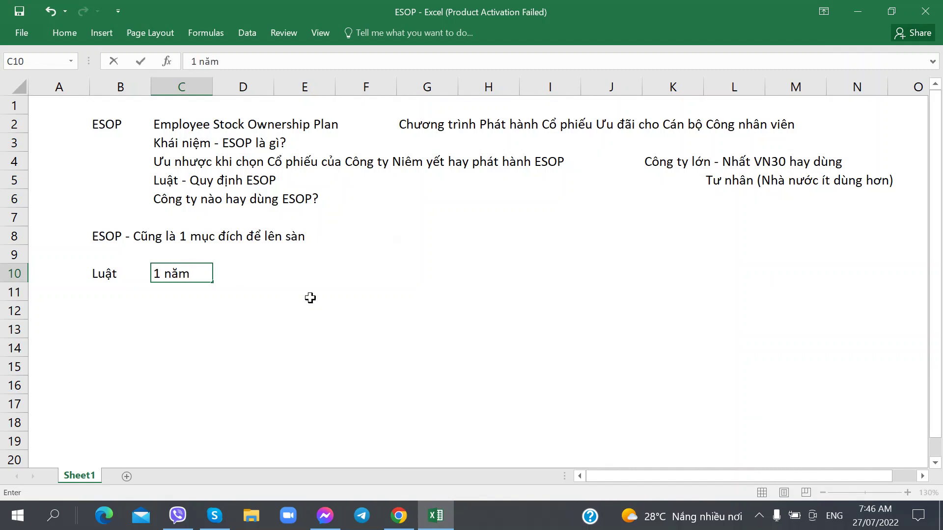
pyautogui.write('không phát hành qua')
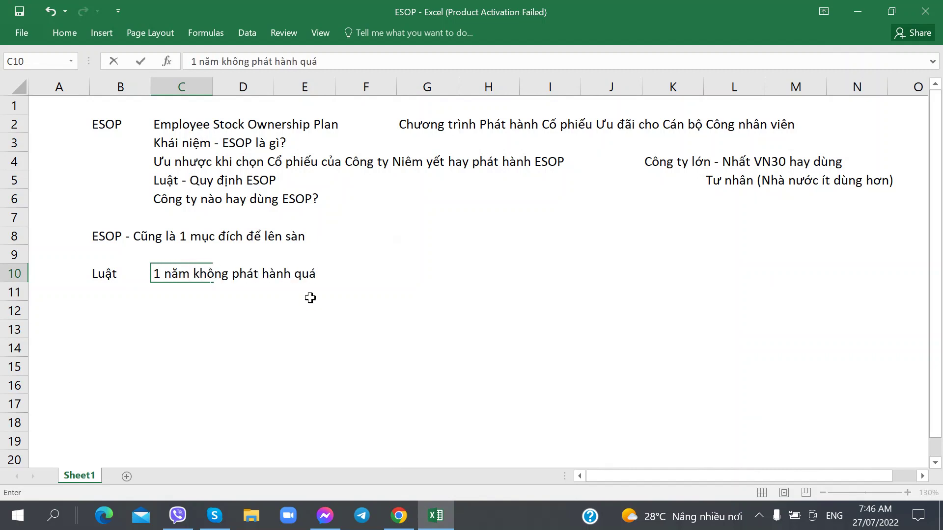
pyautogui.write(' <5% Số l')
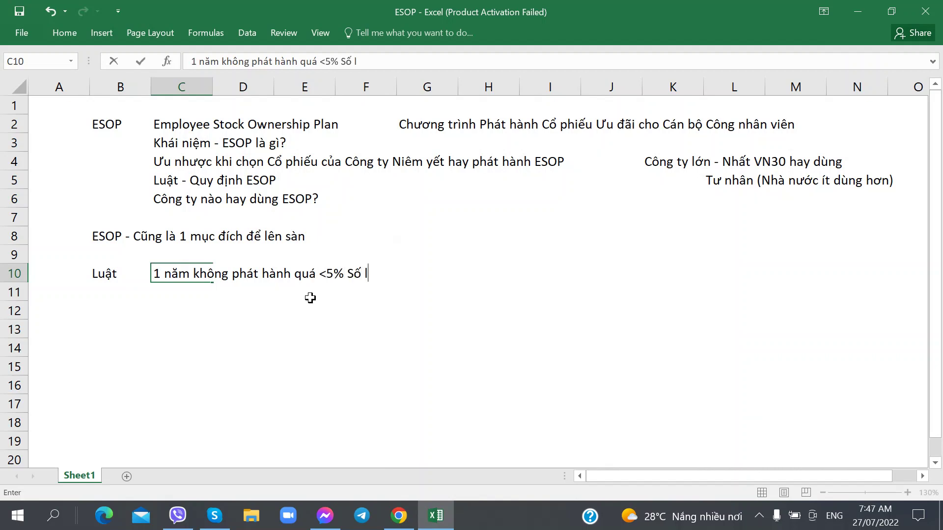
pyautogui.write('ượng Lưu hành')
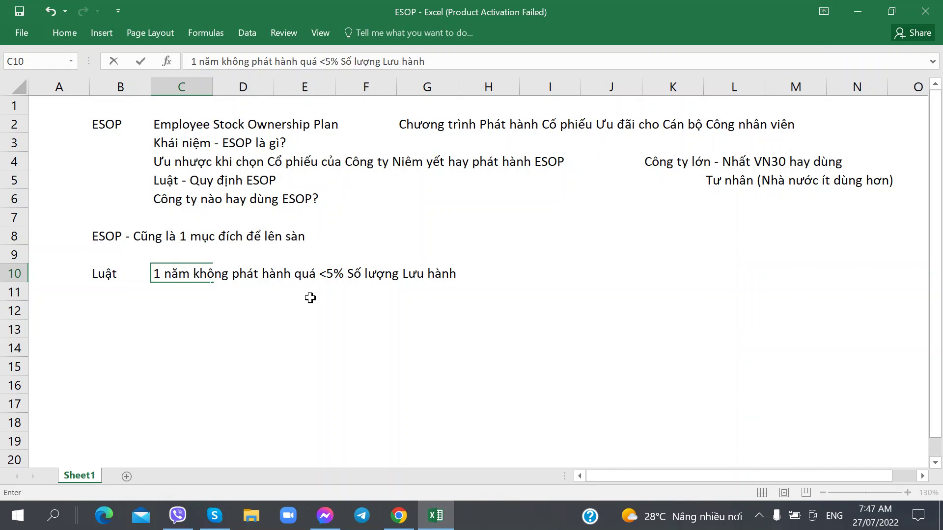
pyautogui.press('Return')
pyautogui.press('Right')
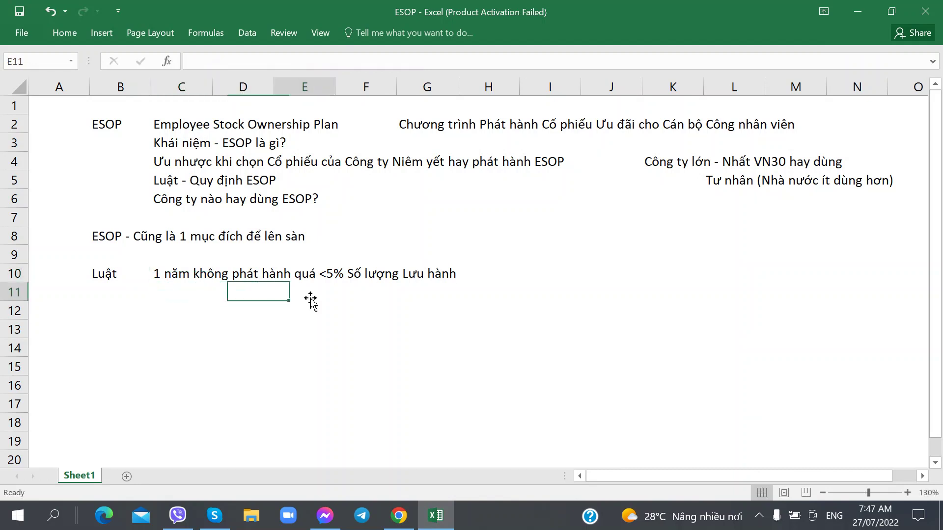
pyautogui.press('Right')
pyautogui.press('Right')
pyautogui.press('Up')
pyautogui.press('Left')
pyautogui.press('Left')
pyautogui.press('Left')
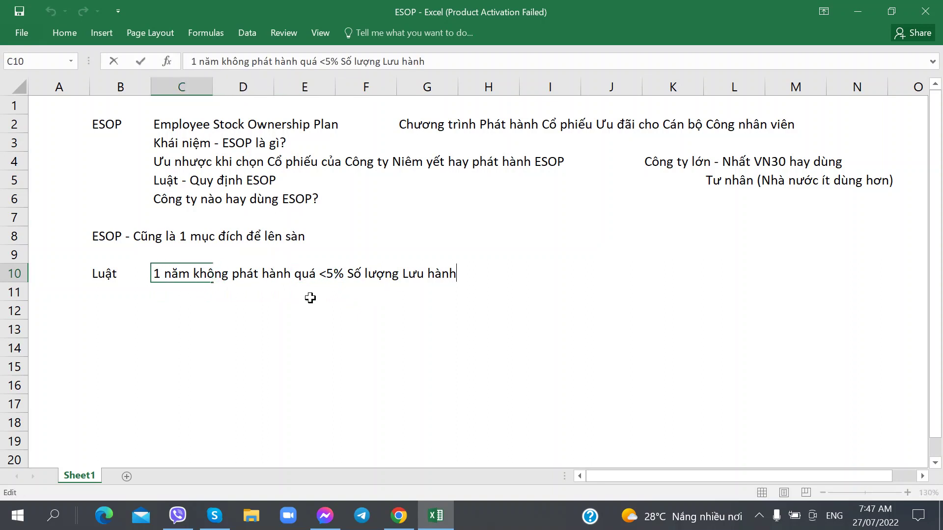
pyautogui.press('Right')
pyautogui.press('Right')
pyautogui.press('Right')
pyautogui.press('Right')
pyautogui.press('Right')
pyautogui.press('Right')
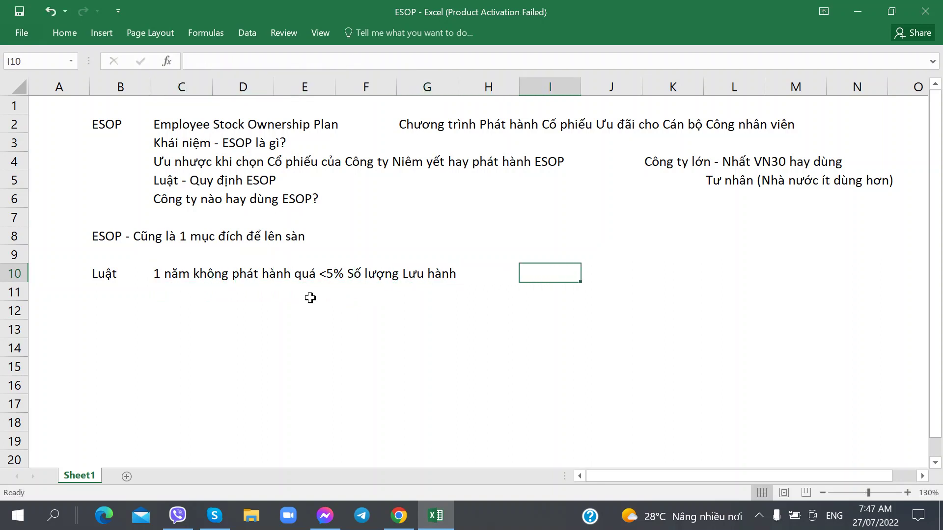
# Step: Enter the second rule, "2 lần cách nhau > 12 tháng", in cell C11
pyautogui.click(163, 291)
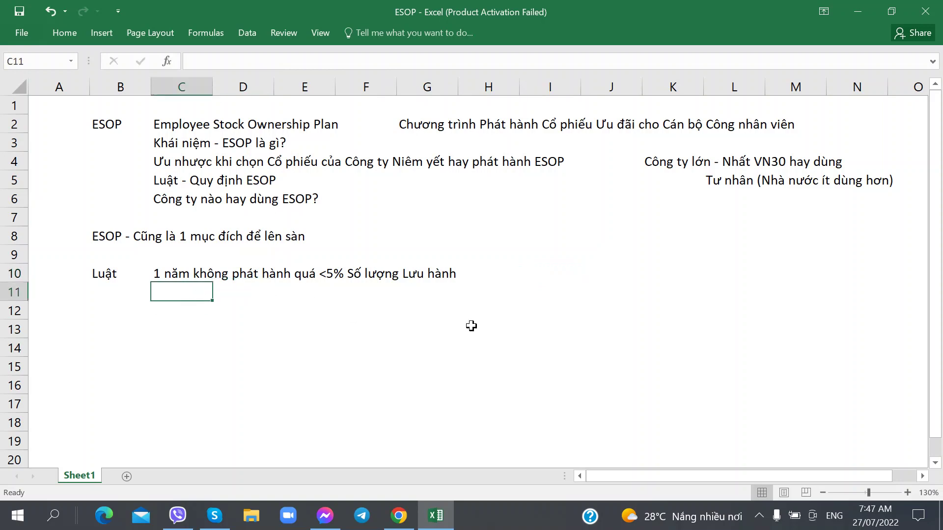
pyautogui.write('2 lần cách nhau')
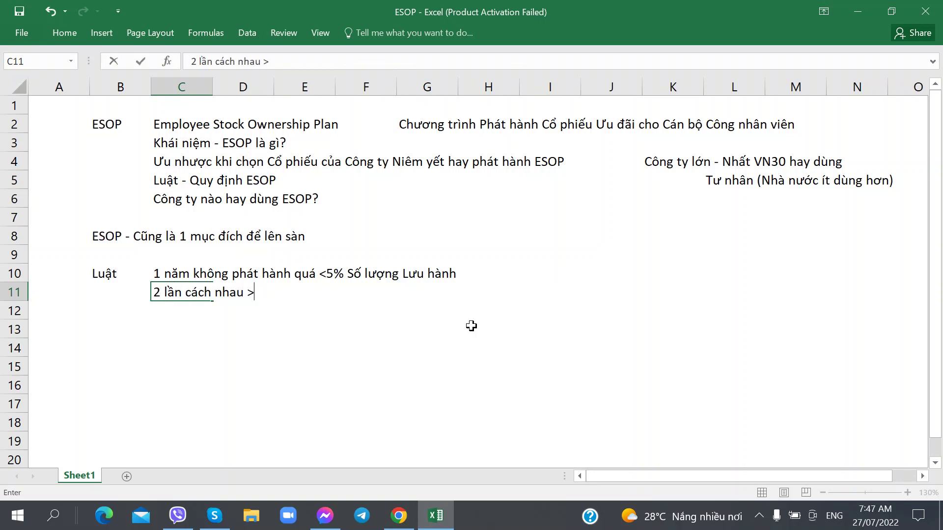
pyautogui.write(' > 12 tháng')
pyautogui.press('Return')
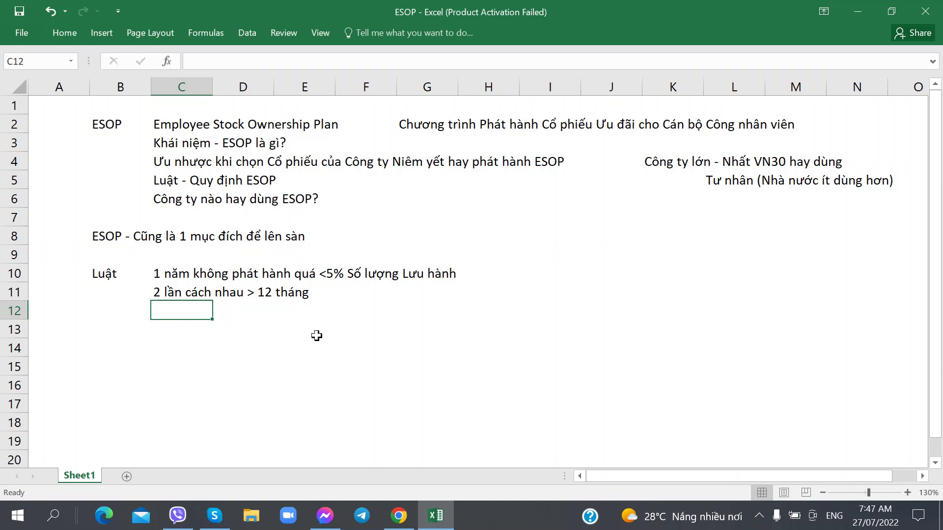
# Step: Add the note "K phát hành dồn dập" in cell G11 beside the 12-month rule
pyautogui.click(522, 276)
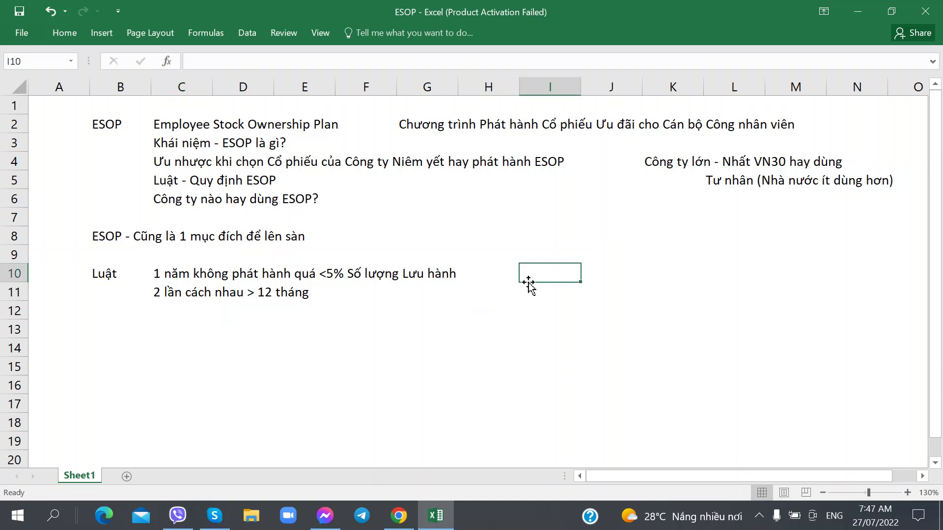
pyautogui.click(439, 297)
pyautogui.write('K phát hành dô')
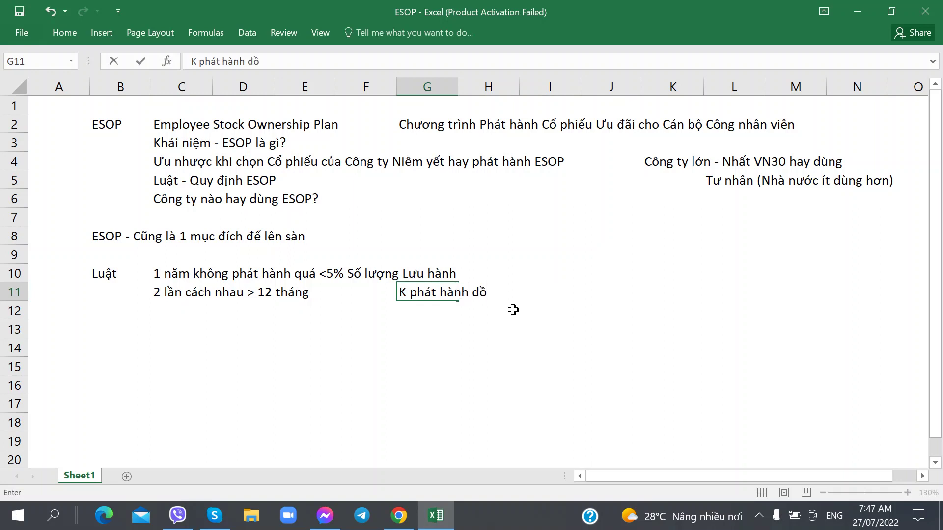
pyautogui.write('n dâpj')
pyautogui.press('Return')
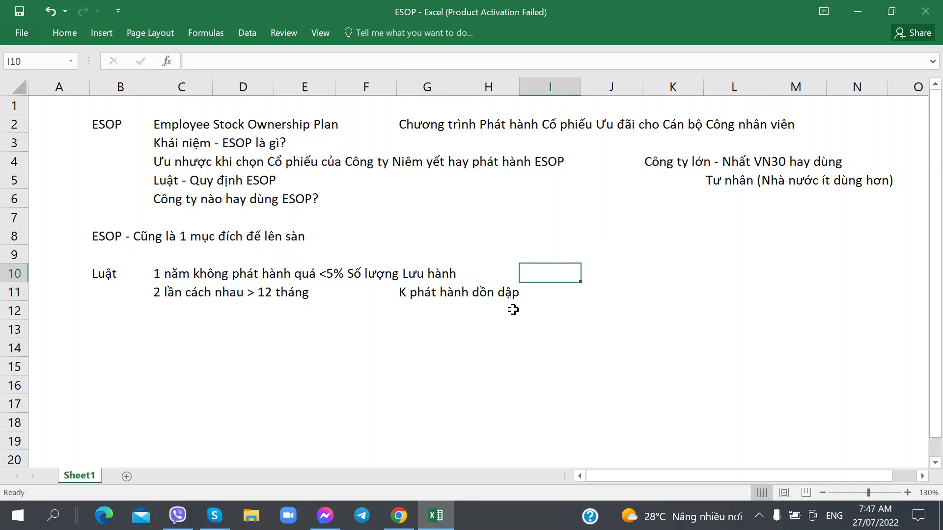
# Step: Add the note "K ảnh hưởng cổ đông trên sàn lớn quá" in cell I10 beside the 5% rule
pyautogui.write('K ')
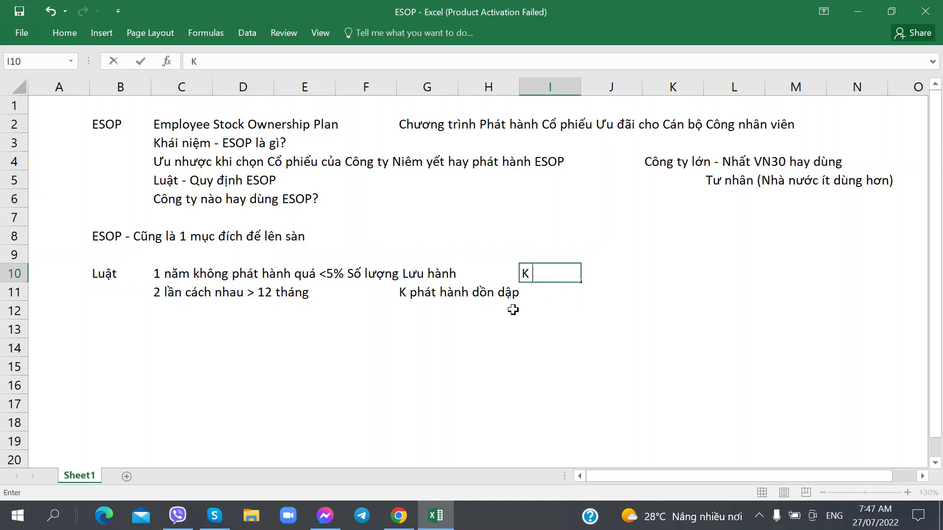
pyautogui.write('ảnh hưởng cổ đông ')
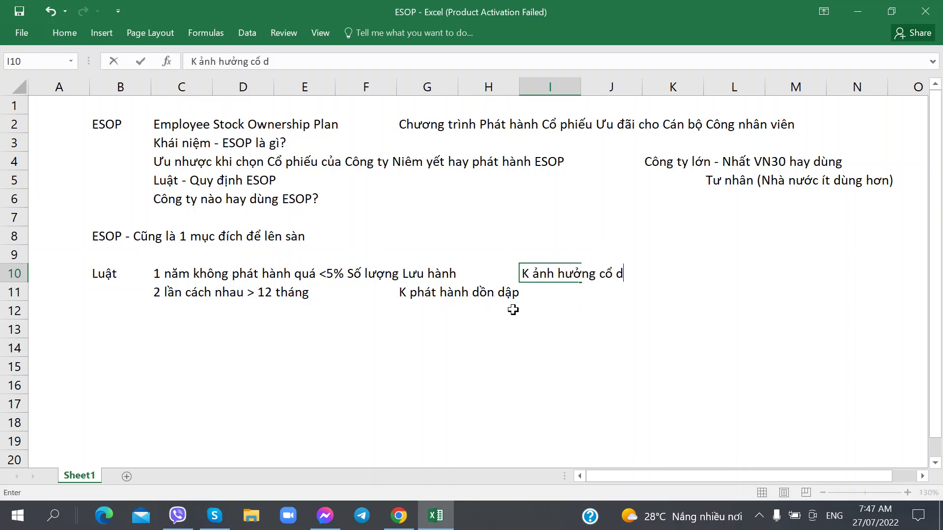
pyautogui.write('trên sàn lớn quá')
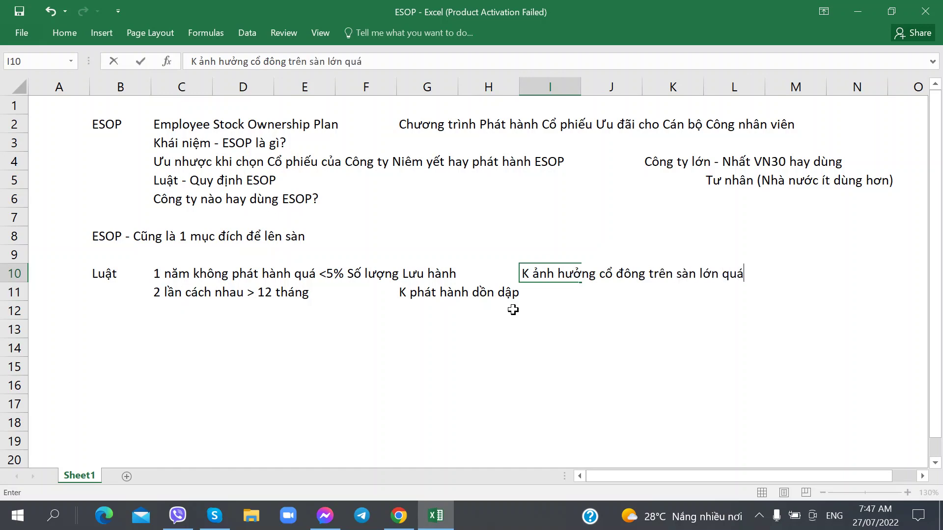
pyautogui.press('Return')
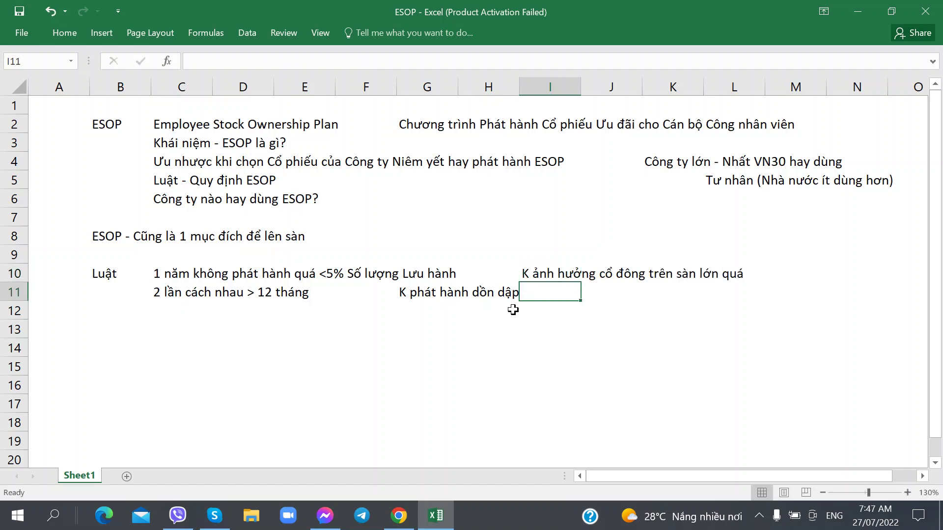
# Step: Enter the heading "Đợt Phát hành ESOP - MWG - Tháng 3/2022" in cell B13
pyautogui.click(114, 317)
pyautogui.hotkey('alt', 'Tab')
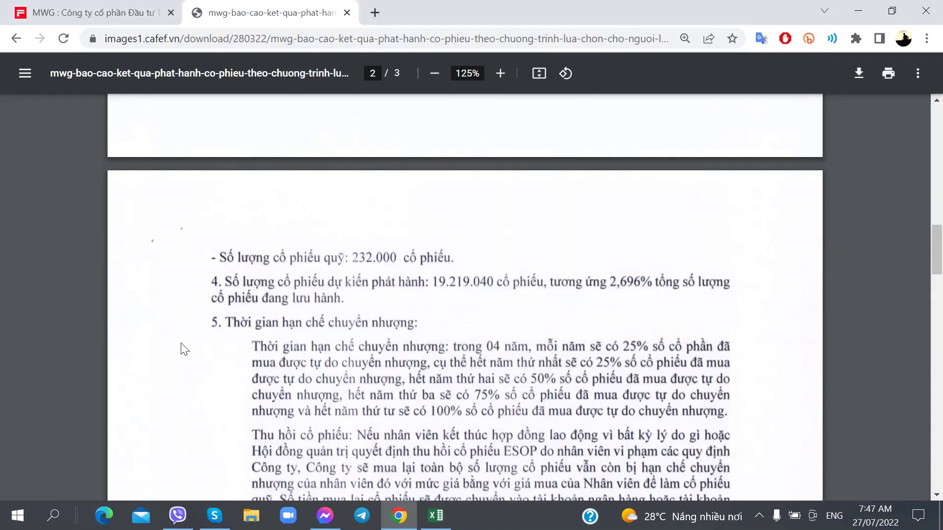
pyautogui.hotkey('alt', 'Tab')
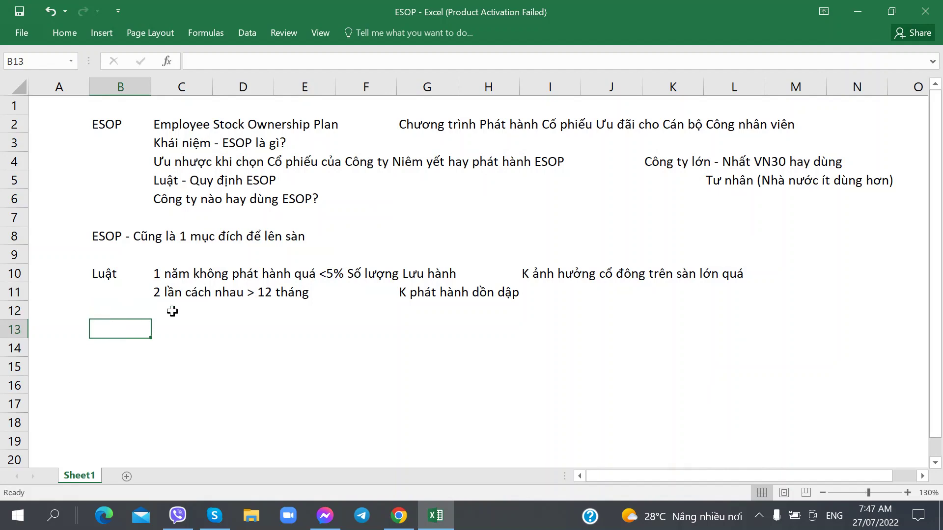
pyautogui.hotkey('alt', 'Tab')
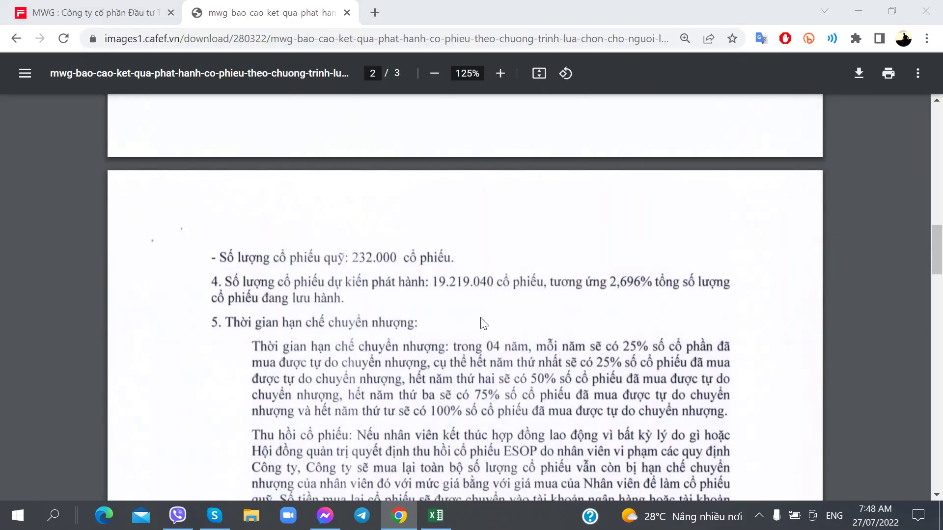
pyautogui.hotkey('alt', 'Tab')
pyautogui.write('Th')
pyautogui.press('BackSpace')
pyautogui.press('BackSpace')
pyautogui.write('Đợt ')
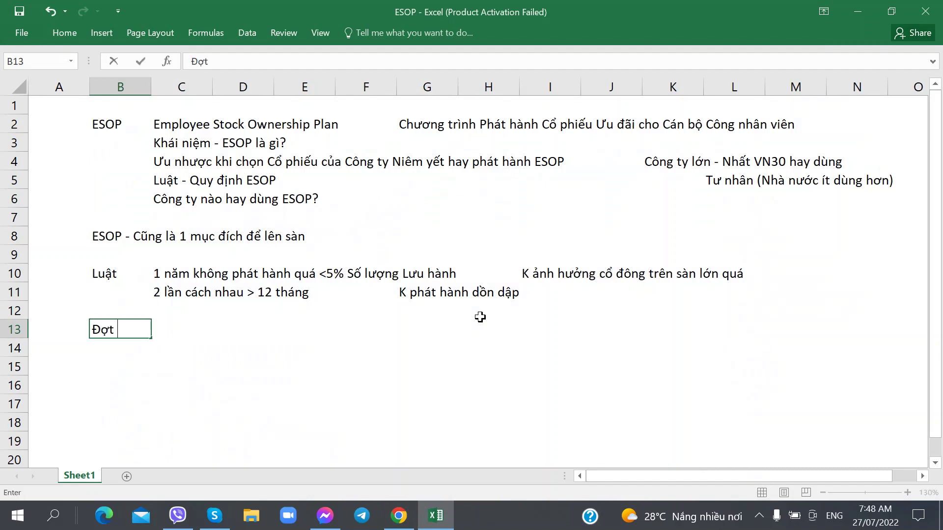
pyautogui.write('Phát hành ESO')
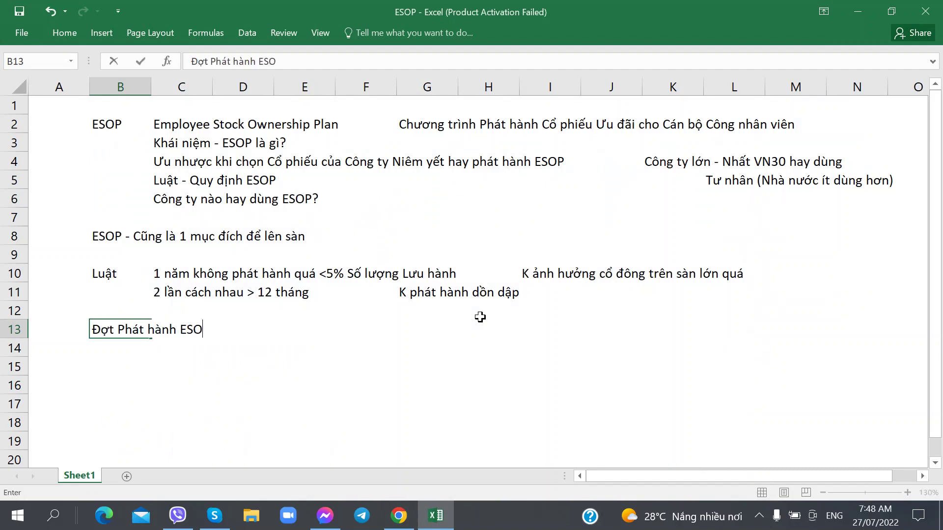
pyautogui.write('P - MWG - Tháng 3')
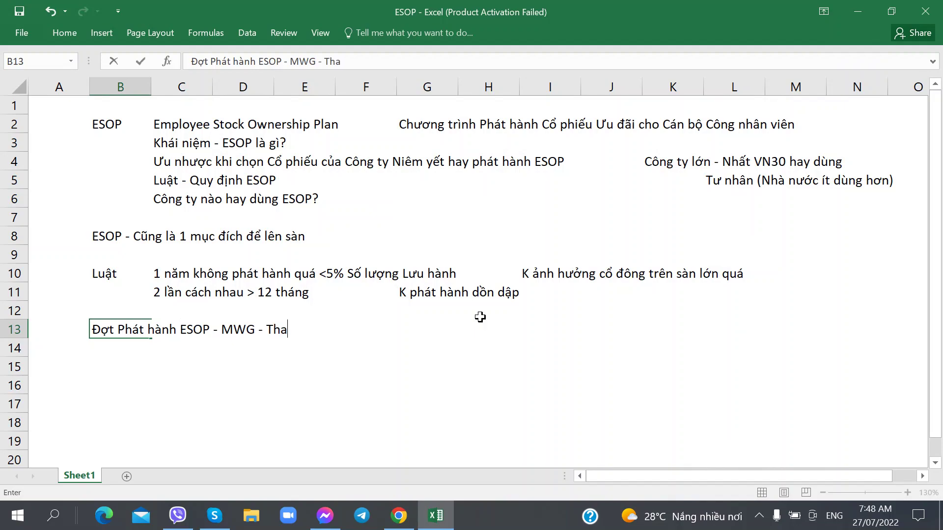
pyautogui.write('/2022')
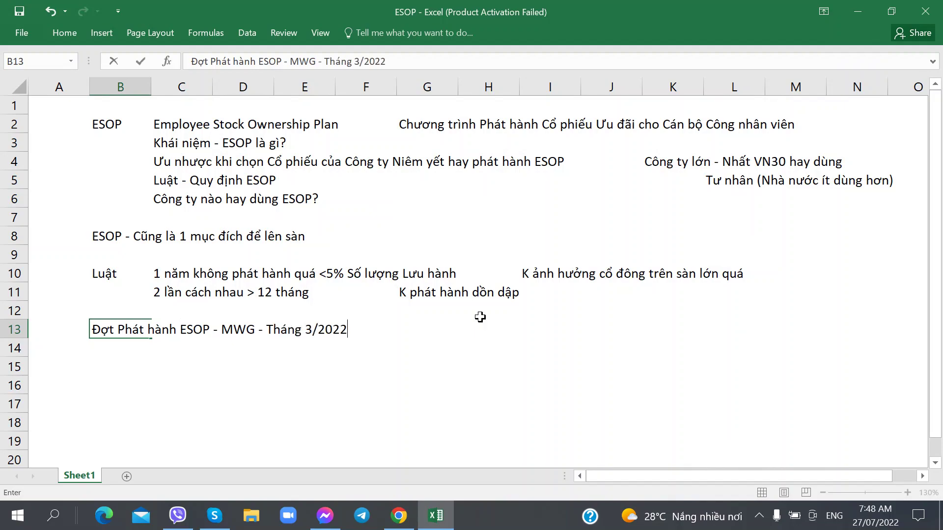
pyautogui.press('Right')
pyautogui.press('Right')
pyautogui.press('Right')
pyautogui.press('Right')
# Step: Switch to Chrome, open MWG's price history on CafeF and look up the closing prices for late March 2022
pyautogui.hotkey('alt', 'Tab')
pyautogui.scroll(4, 414, 184)
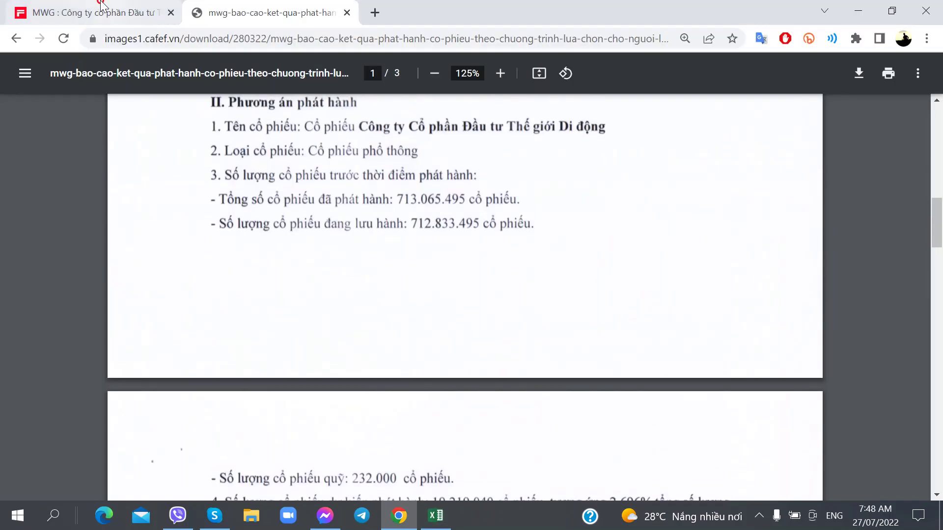
pyautogui.hotkey('ctrl', 'pageup')
pyautogui.scroll(1, 657, 184)
pyautogui.click(660, 173)
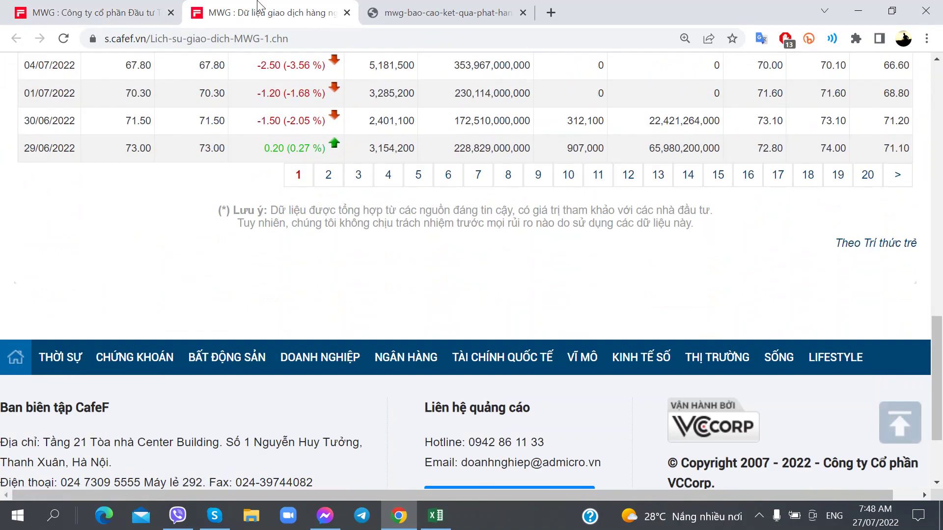
pyautogui.click(442, 12)
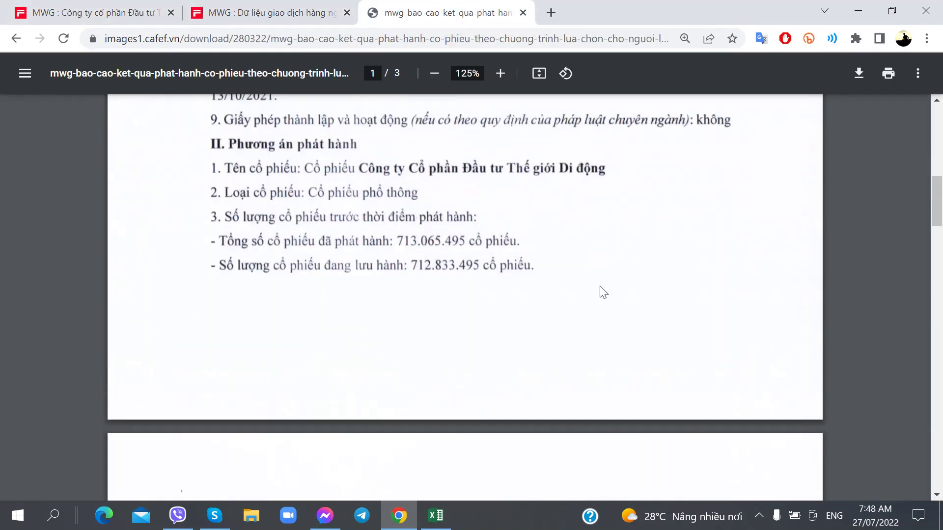
pyautogui.click(275, 12)
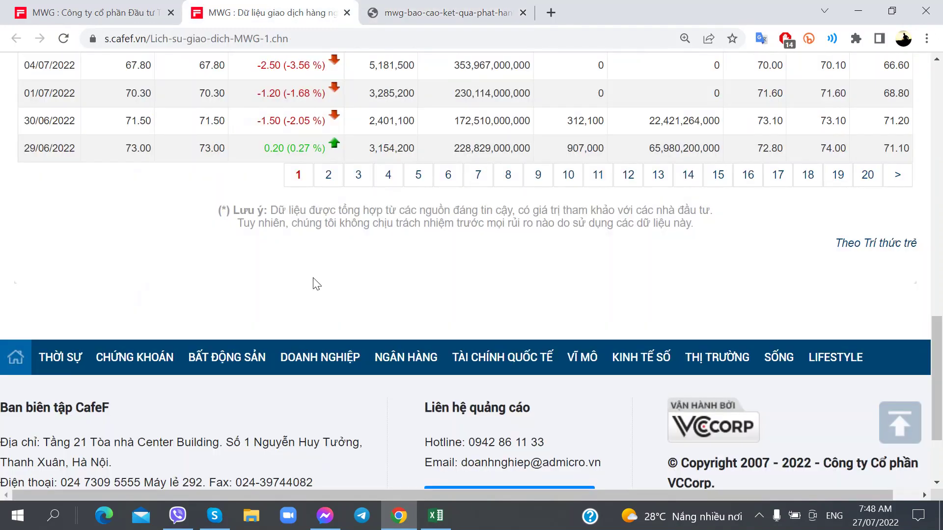
pyautogui.scroll(5, 311, 276)
pyautogui.scroll(-2, 335, 357)
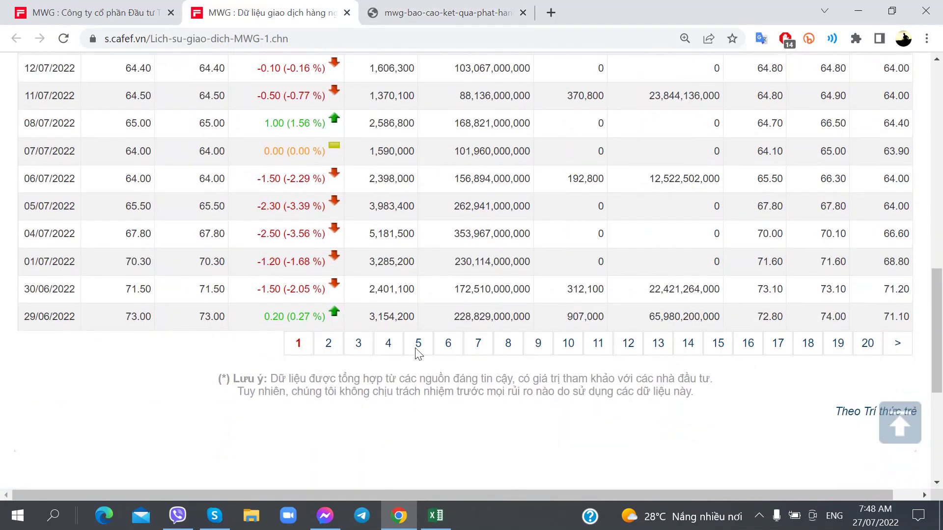
pyautogui.click(389, 344)
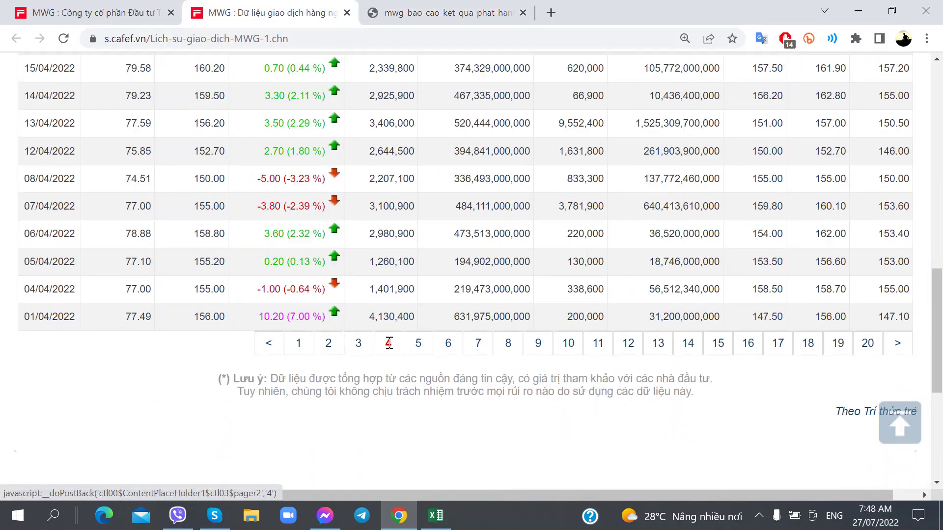
pyautogui.click(417, 347)
pyautogui.scroll(5, 299, 309)
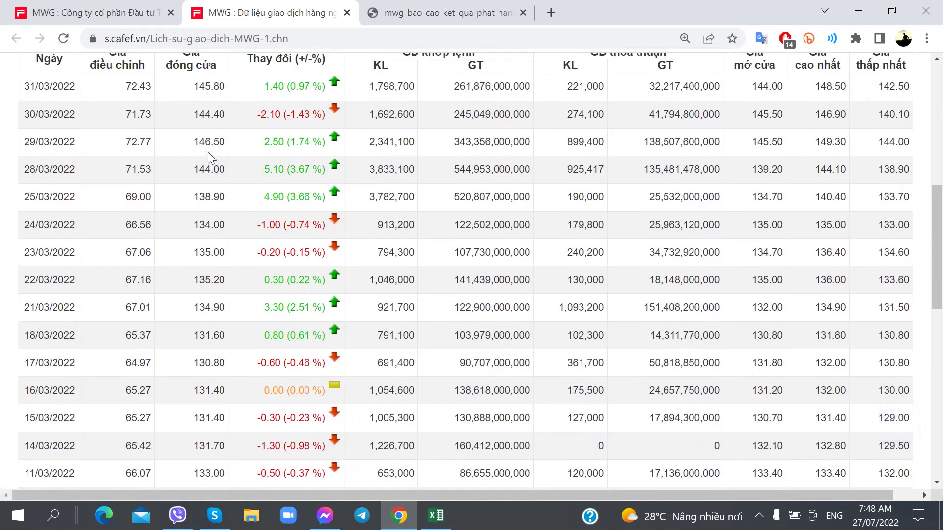
# Step: Switch back to the Excel notes and enter "Giá CP MWG - 144 ngàn đồng / CP" in cell G13
pyautogui.hotkey('alt', 'Tab')
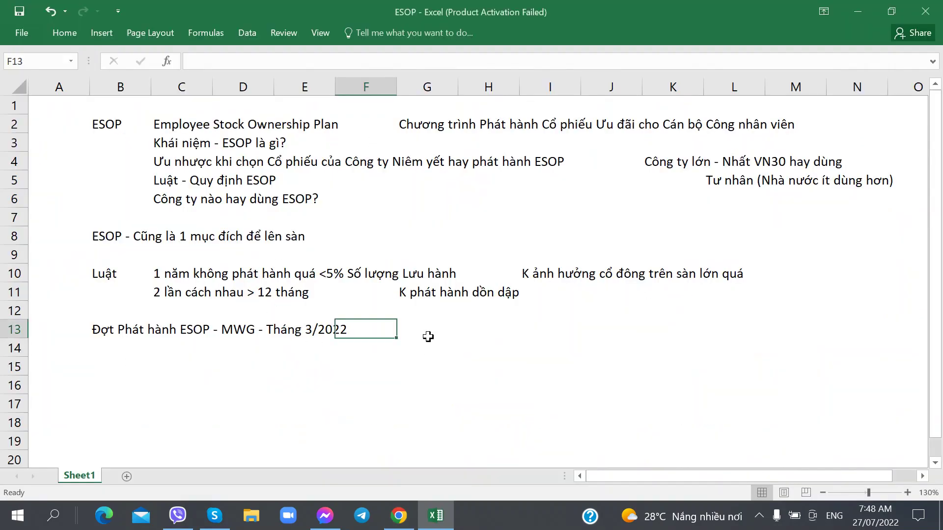
pyautogui.click(448, 327)
pyautogui.write('Giá CP MWG - ')
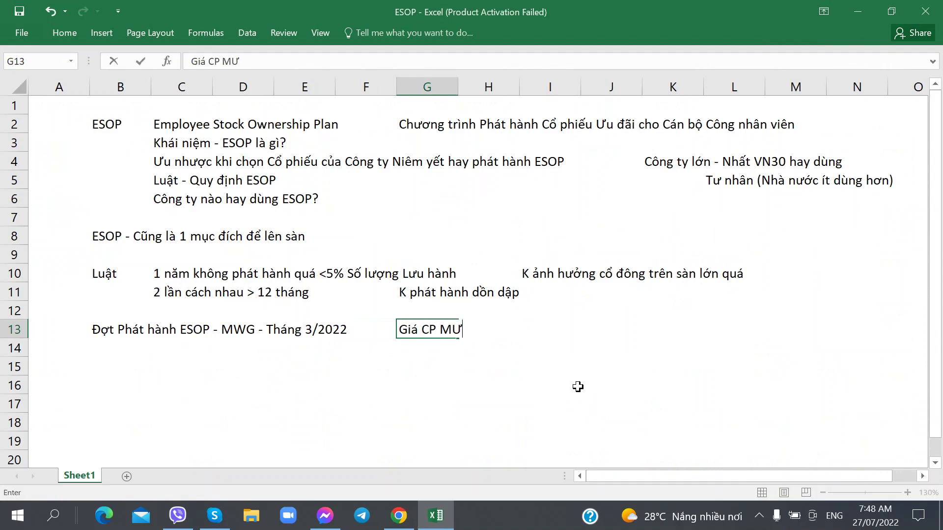
pyautogui.write('144 ngàn đồng ')
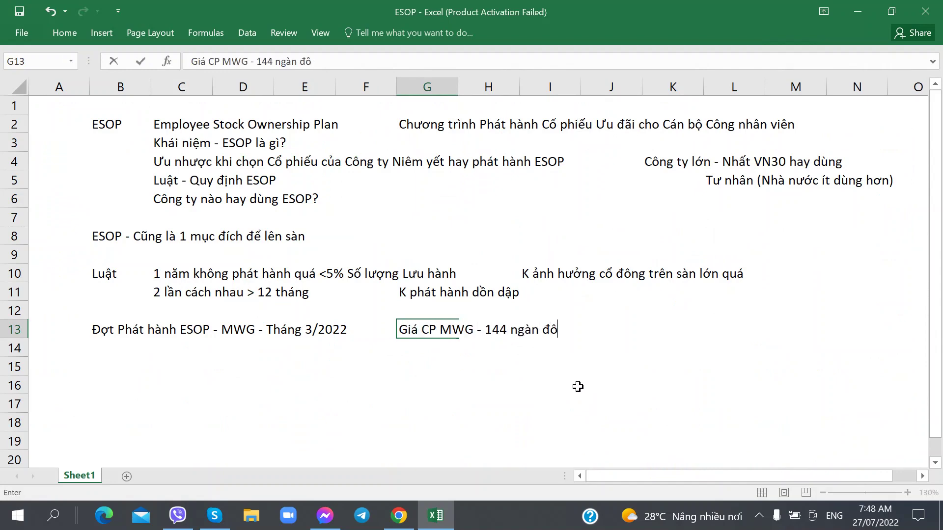
pyautogui.write('/ CP')
pyautogui.press('Up')
# Step: Consult the share quantities in the MWG issuance report and enter the label "SL CP lưu hành" in cell C14 of the Excel notes
pyautogui.click(101, 352)
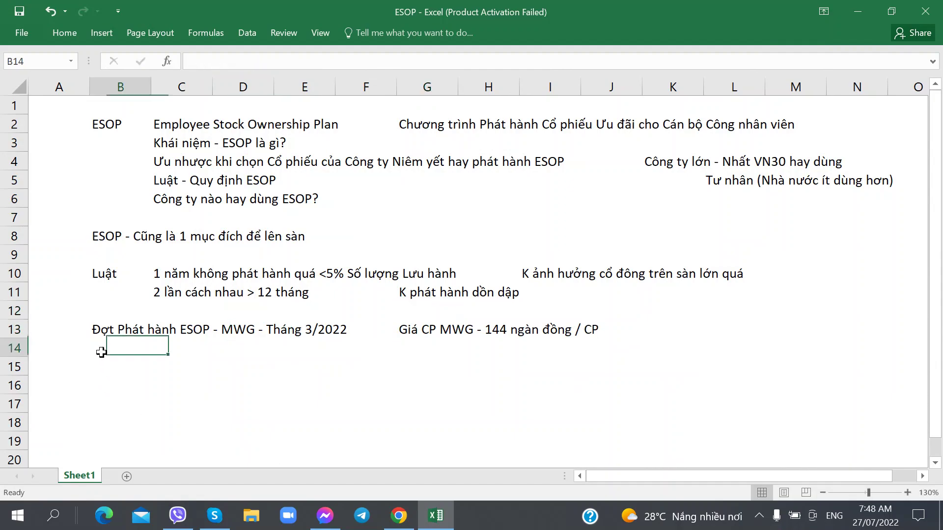
pyautogui.hotkey('alt', 'Tab')
pyautogui.hotkey('ctrl', 'Tab')
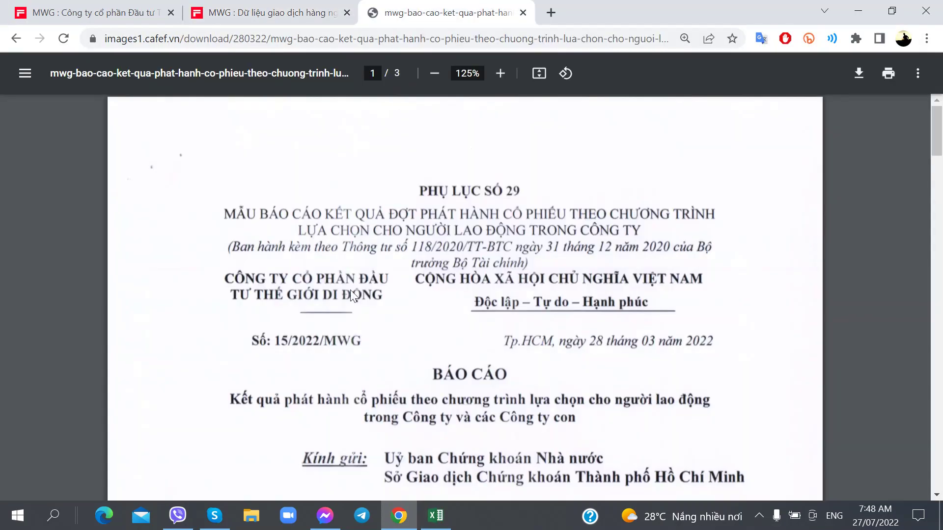
pyautogui.scroll(-15, 350, 295)
pyautogui.scroll(3, 350, 295)
pyautogui.scroll(-6, 351, 294)
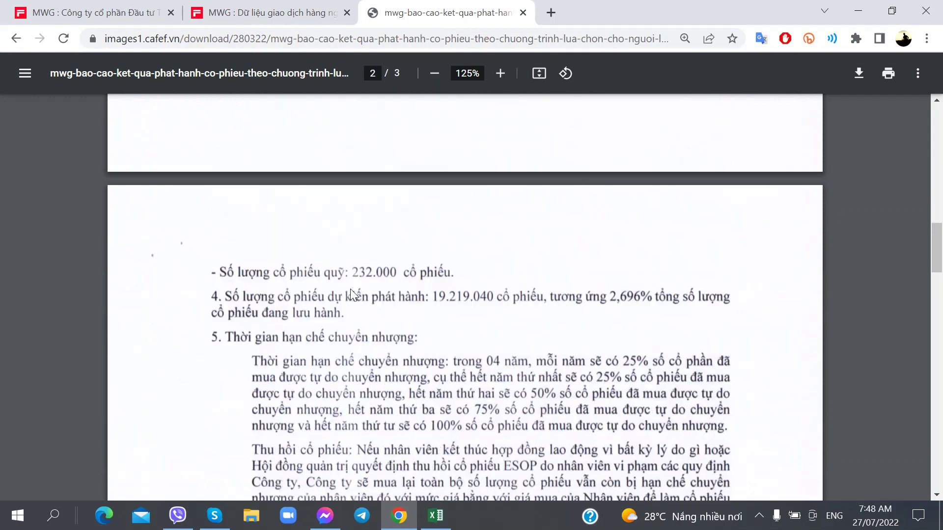
pyautogui.hotkey('alt', 'Tab')
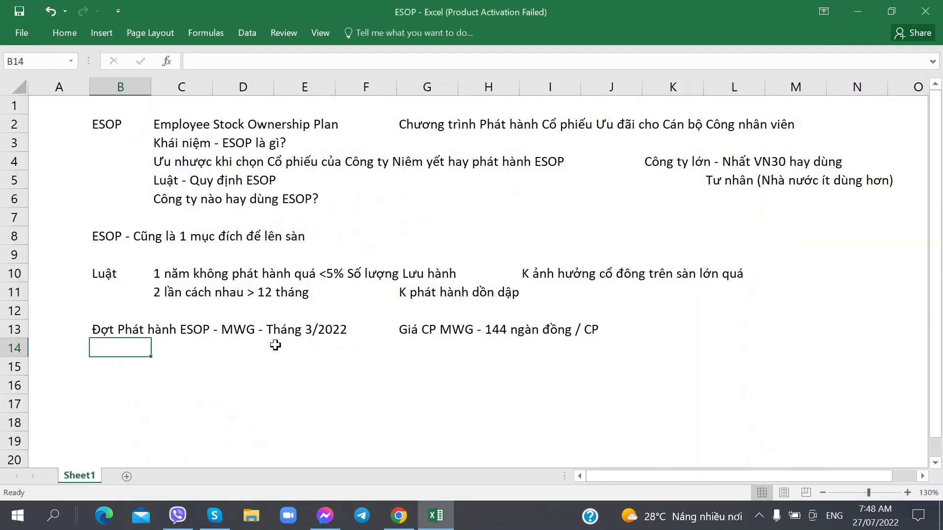
pyautogui.press('Right')
pyautogui.write('SL ')
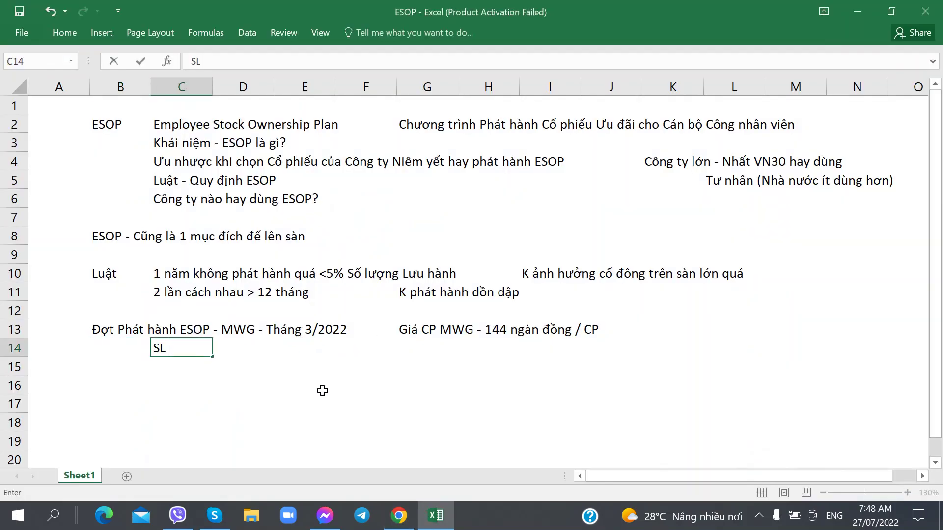
pyautogui.write('CP lưu ahf')
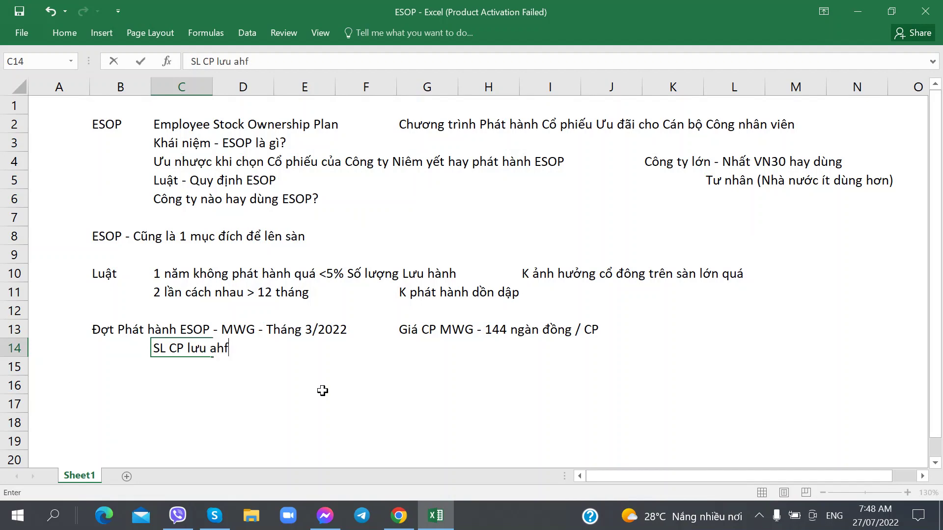
pyautogui.press('BackSpace')
pyautogui.press('BackSpace')
pyautogui.press('BackSpace')
pyautogui.write('hành')
pyautogui.press('Right')
pyautogui.press('Right')
# Step: Look up the outstanding share count in the MWG report and enter "712,883495 triệu CP" in cell E14 of the Excel notes
pyautogui.hotkey('alt', 'Tab')
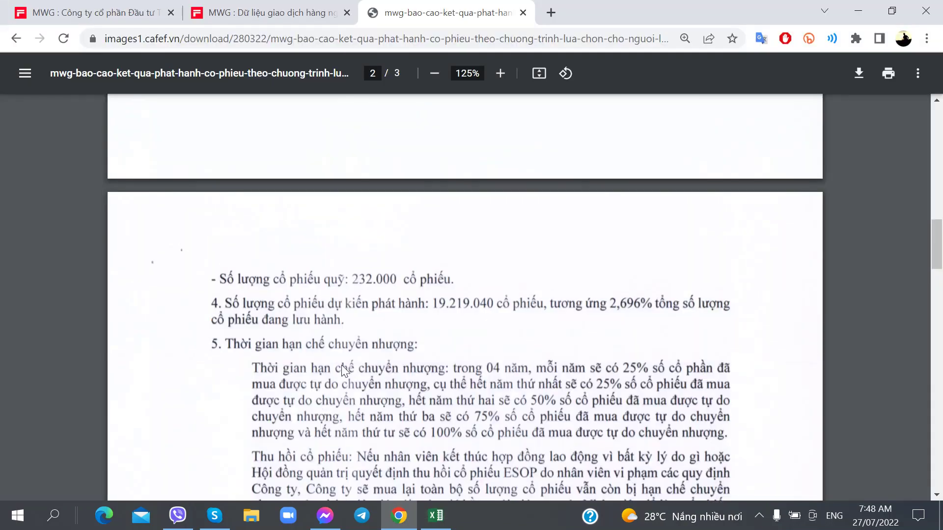
pyautogui.scroll(4, 344, 371)
pyautogui.hotkey('alt', 'Tab')
pyautogui.write('712')
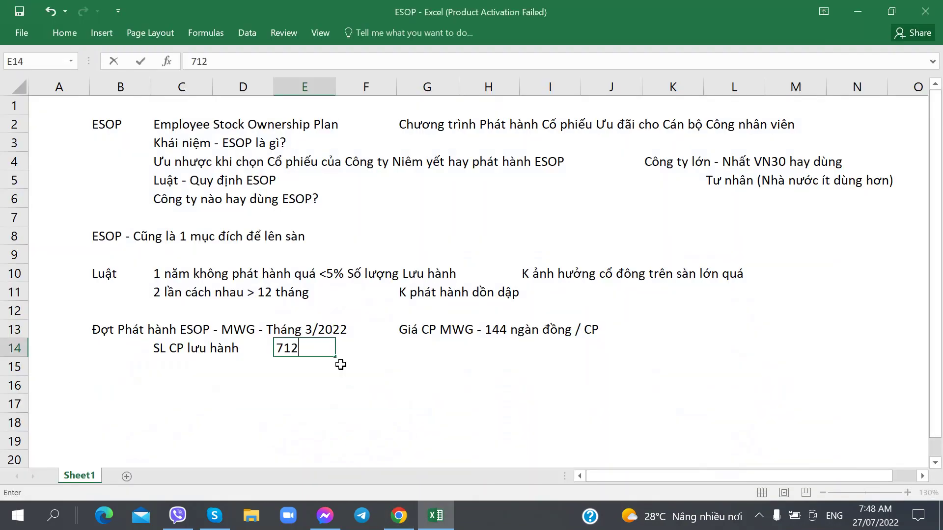
pyautogui.hotkey('alt', 'Tab')
pyautogui.hotkey('alt', 'Tab')
pyautogui.write(',')
pyautogui.hotkey('alt', 'Tab')
pyautogui.hotkey('alt', 'Tab')
pyautogui.write('833')
pyautogui.hotkey('alt', 'Tab')
pyautogui.hotkey('alt', 'Tab')
pyautogui.press('BackSpace')
pyautogui.press('BackSpace')
pyautogui.press('BackSpace')
pyautogui.press('BackSpace')
pyautogui.write(',')
pyautogui.hotkey('alt', 'Tab')
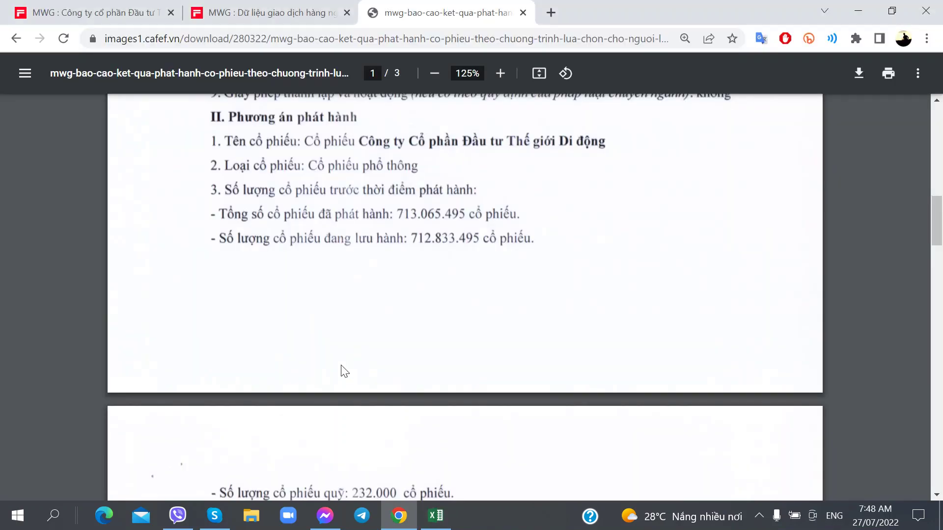
pyautogui.hotkey('alt', 'Tab')
pyautogui.write('883495')
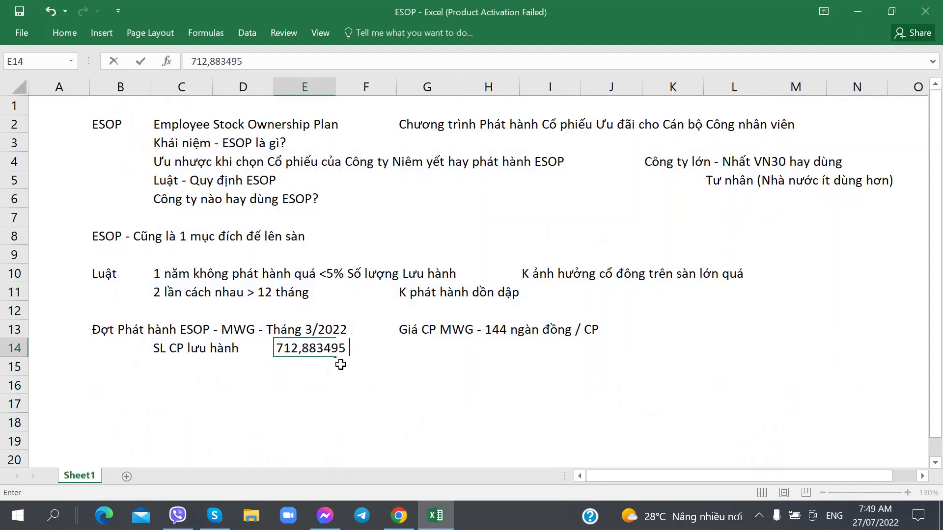
pyautogui.write(' triệu CP')
pyautogui.press('Return')
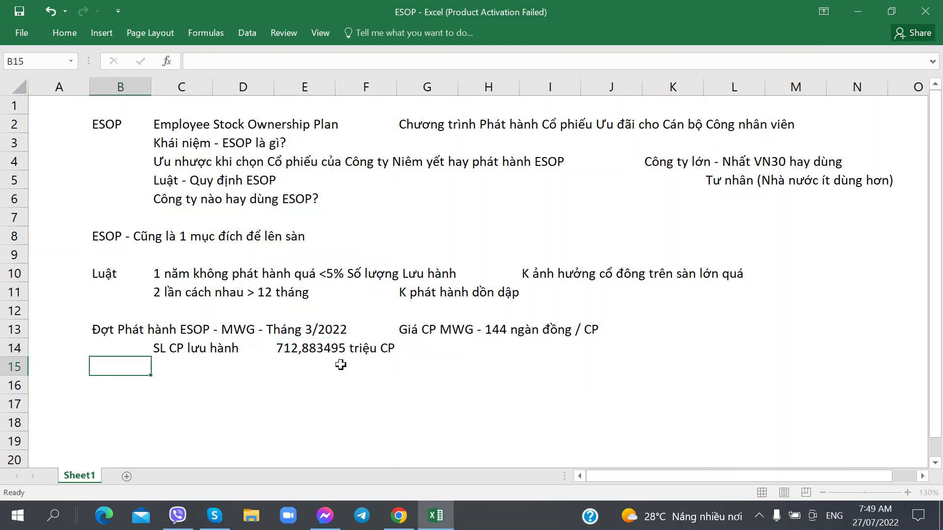
# Step: Consult the planned issue quantity in the MWG report and enter the label "Số lượng ESOP PH" in cell C15 of the Excel notes
pyautogui.scroll(-7, 419, 331)
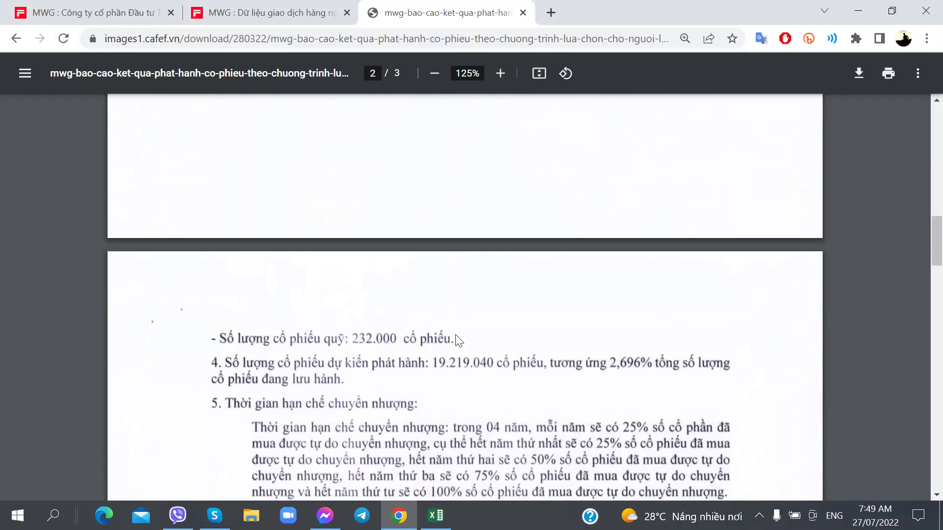
pyautogui.hotkey('alt', 'Tab')
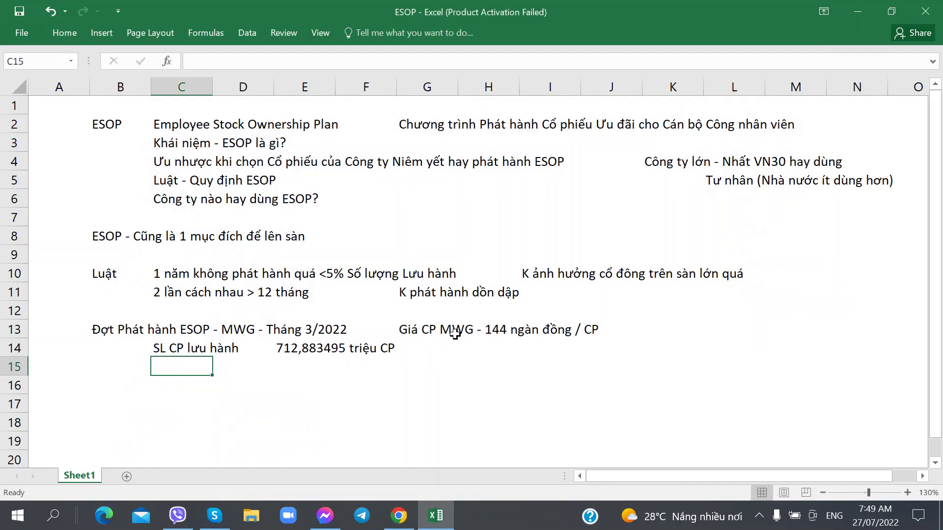
pyautogui.write('Số')
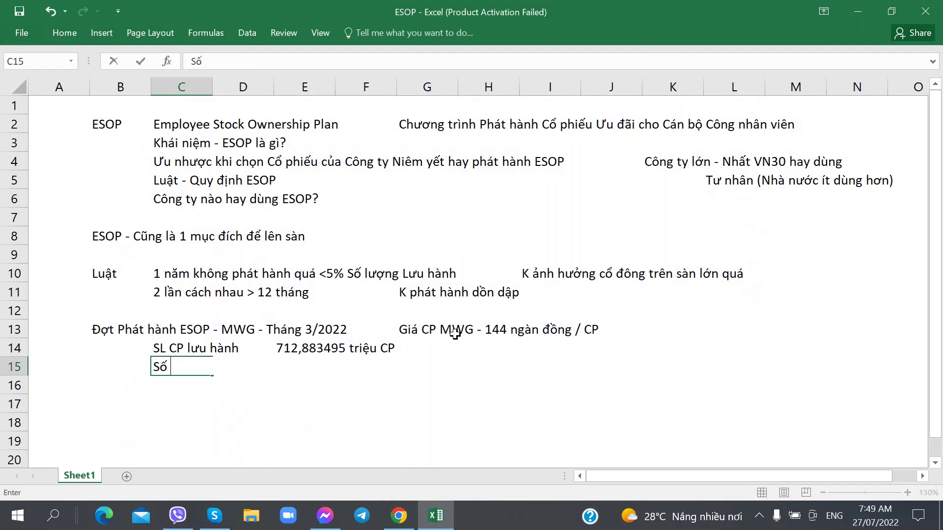
pyautogui.write(' lượng ESOP PHT')
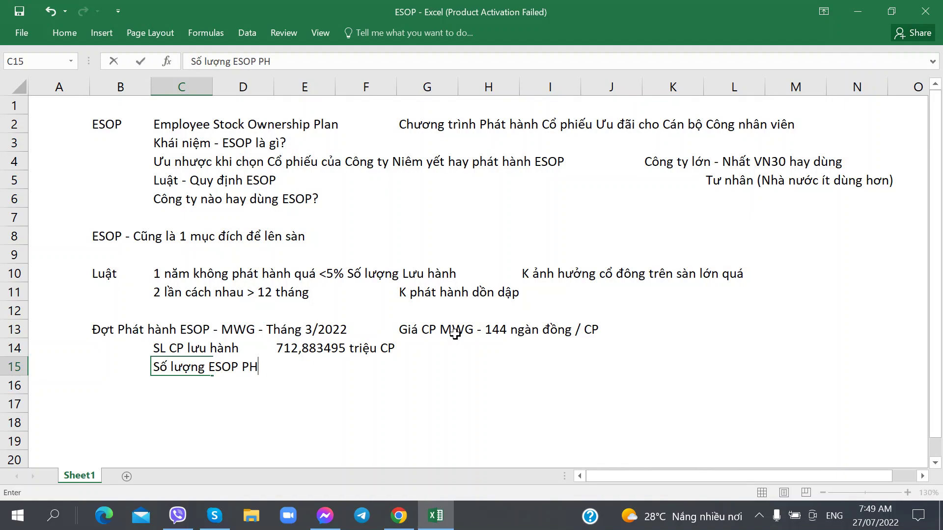
# Step: Look up the planned ESOP share quantity in the MWG report and enter "19,21904 triệu CP" in cell E15 of the Excel notes
pyautogui.press('Right')
pyautogui.press('Right')
pyautogui.press('Right')
pyautogui.press('Left')
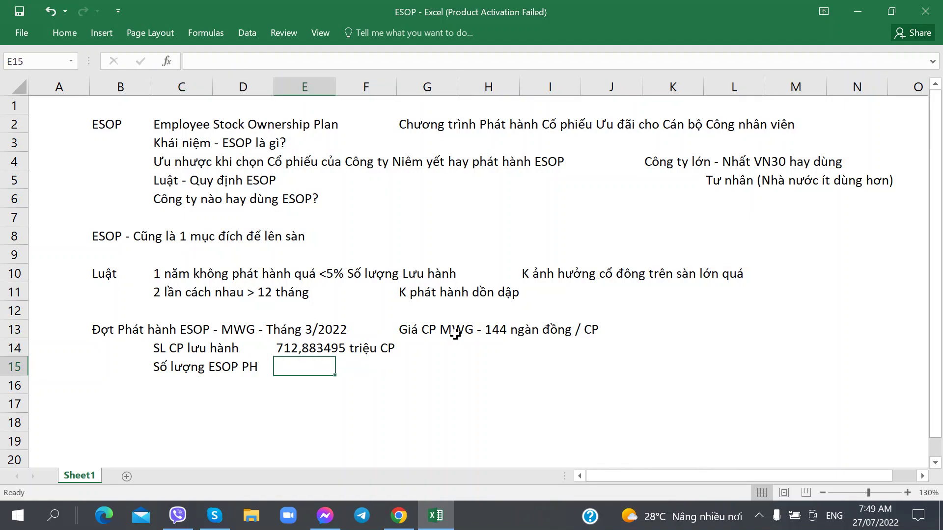
pyautogui.hotkey('alt', 'Tab')
pyautogui.hotkey('alt', 'Tab')
pyautogui.write('19,21')
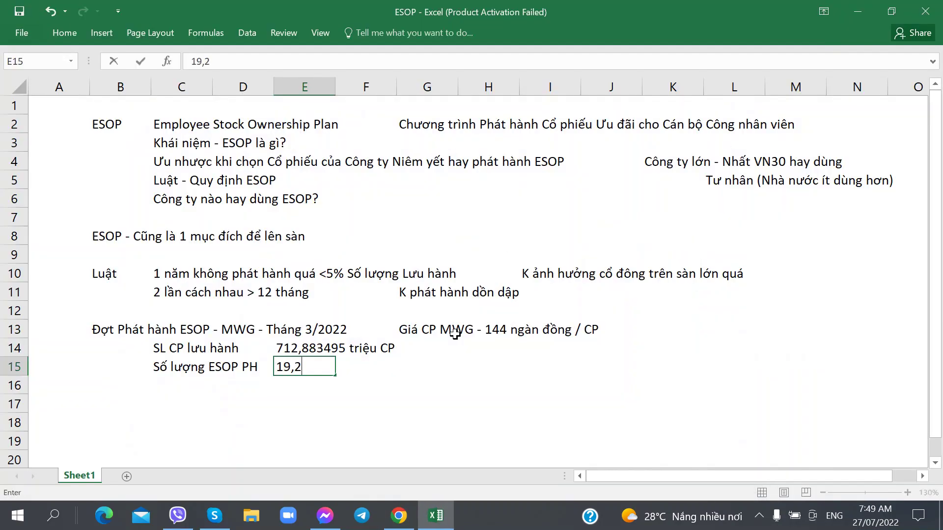
pyautogui.hotkey('alt', 'Tab')
pyautogui.hotkey('alt', 'Tab')
pyautogui.write('904 trie')
pyautogui.write('euj CP')
# Step: Look up the issue's percentage of outstanding shares in the report and enter "tương đương 2,696% - Tỷ lệ khá" in cell H15 of the Excel notes
pyautogui.press('Right')
pyautogui.press('Right')
pyautogui.press('Right')
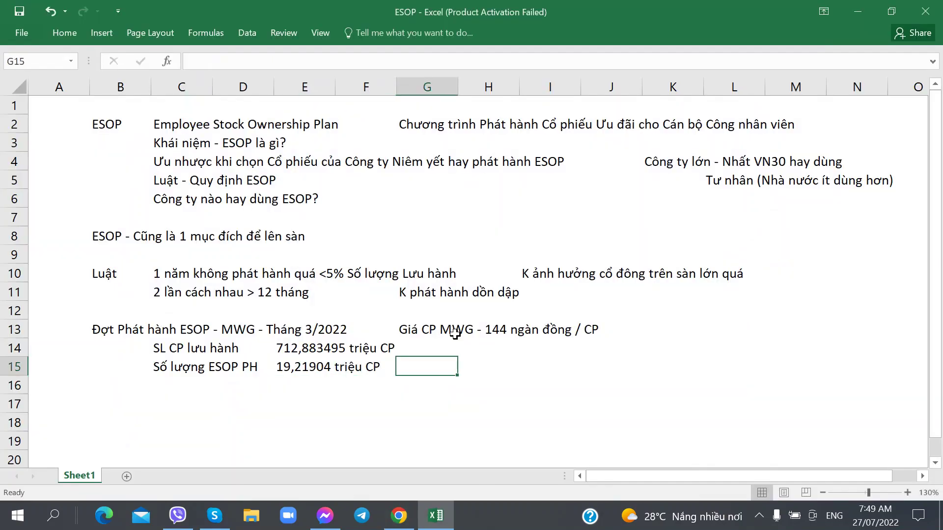
pyautogui.write('tương đươ')
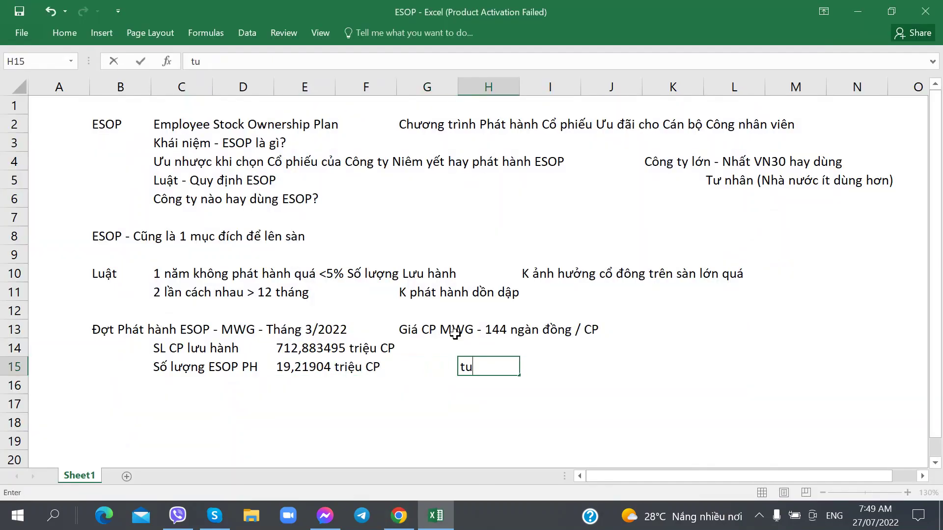
pyautogui.write('ng')
pyautogui.hotkey('alt', 'Tab')
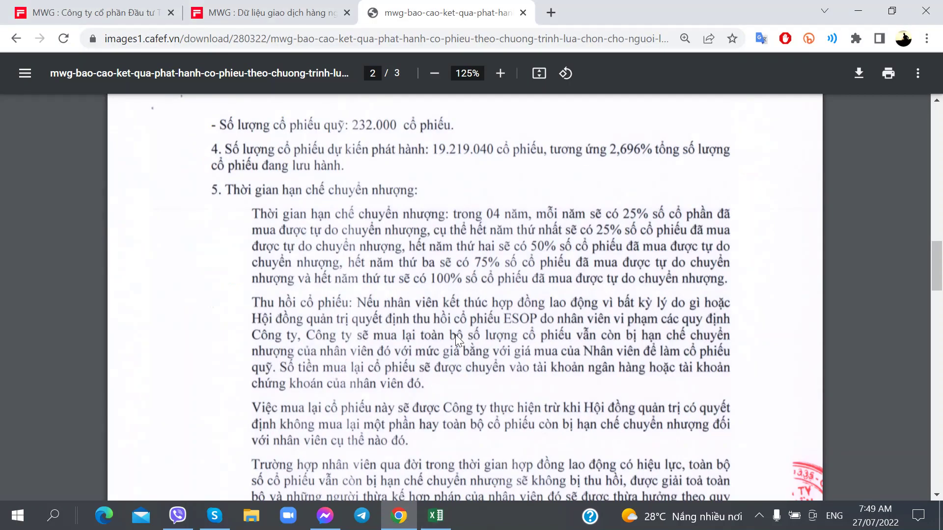
pyautogui.hotkey('alt', 'Tab')
pyautogui.write('2,696')
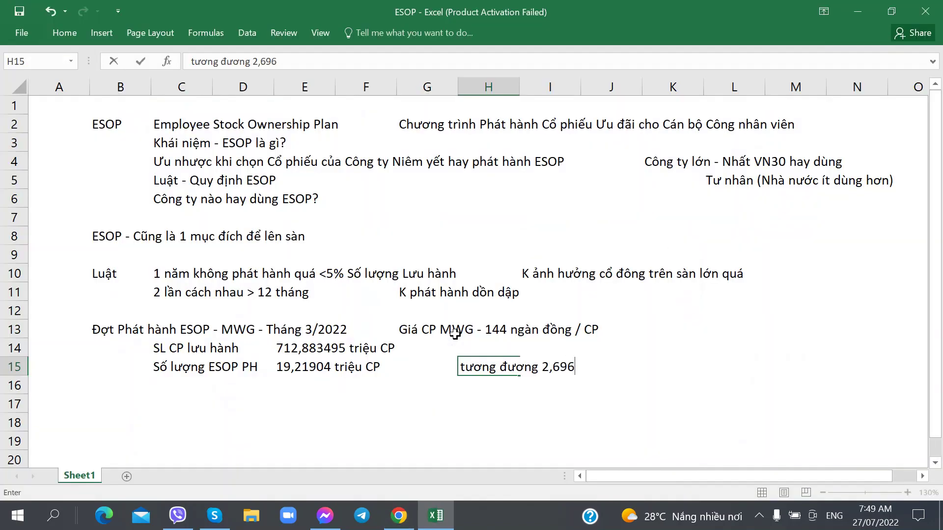
pyautogui.write('% - Tỷ lệ khá')
pyautogui.press('Return')
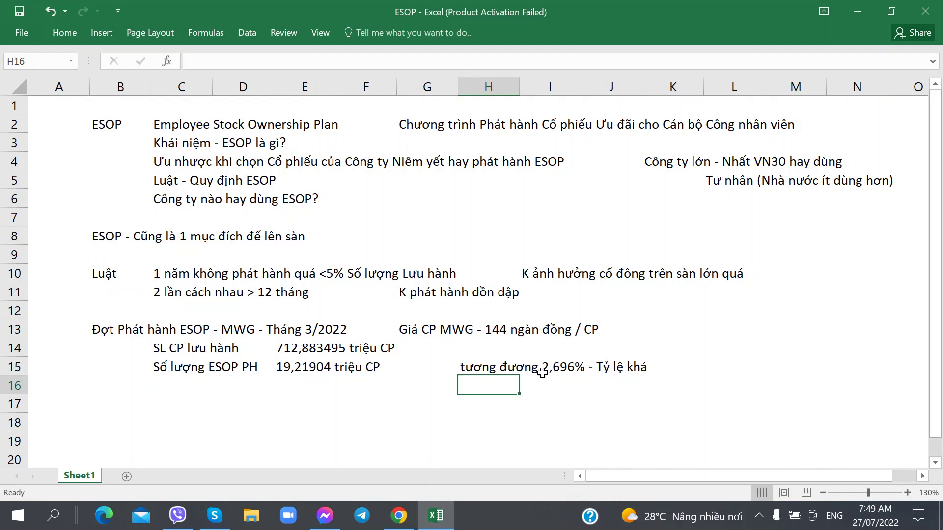
# Step: Enter the note "Ý định ESOP - Đùng đúng - Đây là 1 cách để thúc đẩy Kinh doanh" in cell B17
pyautogui.click(499, 367)
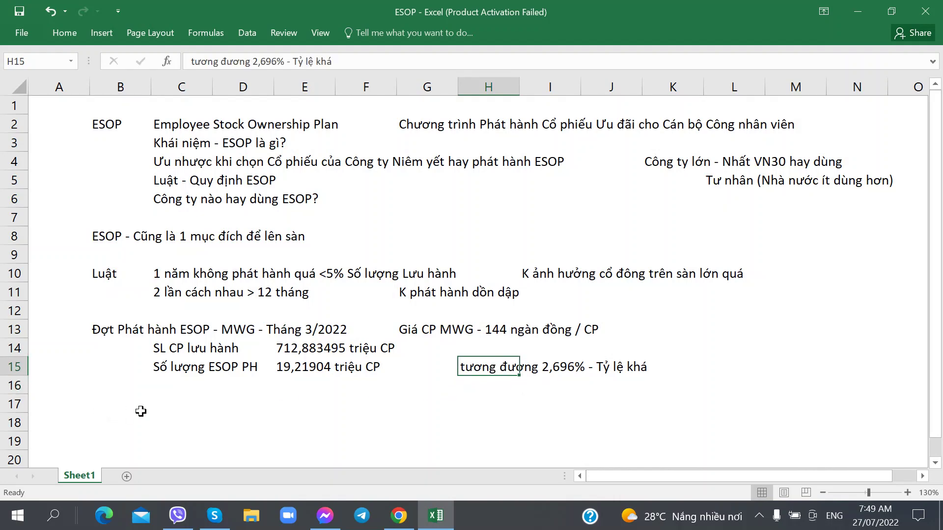
pyautogui.click(159, 400)
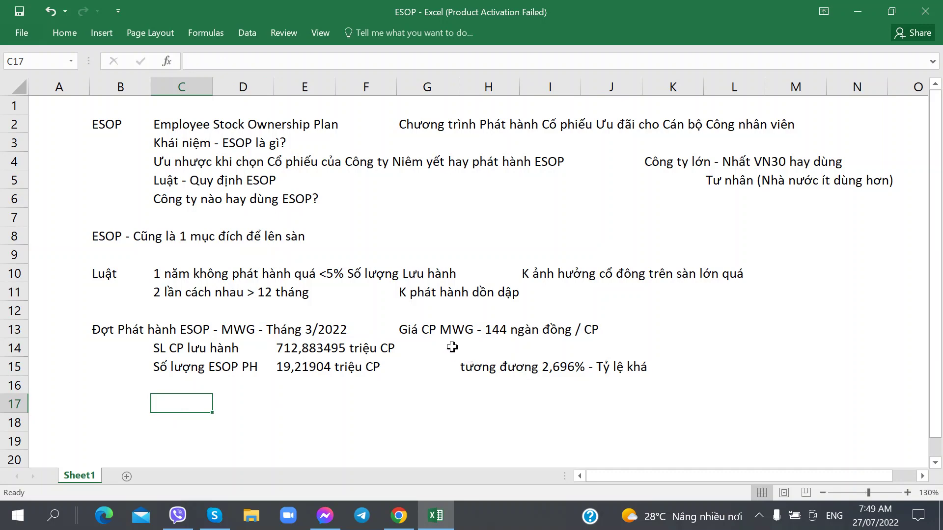
pyautogui.scroll(-1, 459, 351)
pyautogui.click(117, 349)
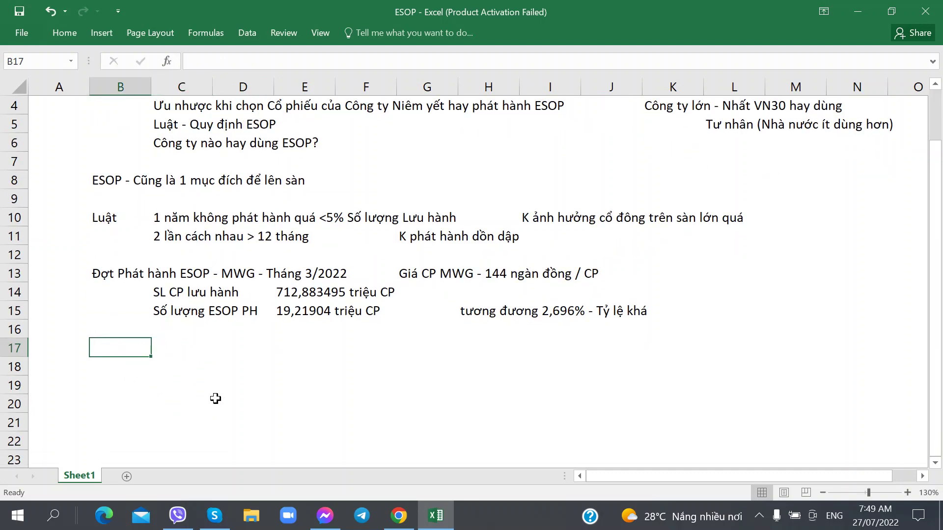
pyautogui.write('Ýk')
pyautogui.press('BackSpace')
pyautogui.press('BackSpace')
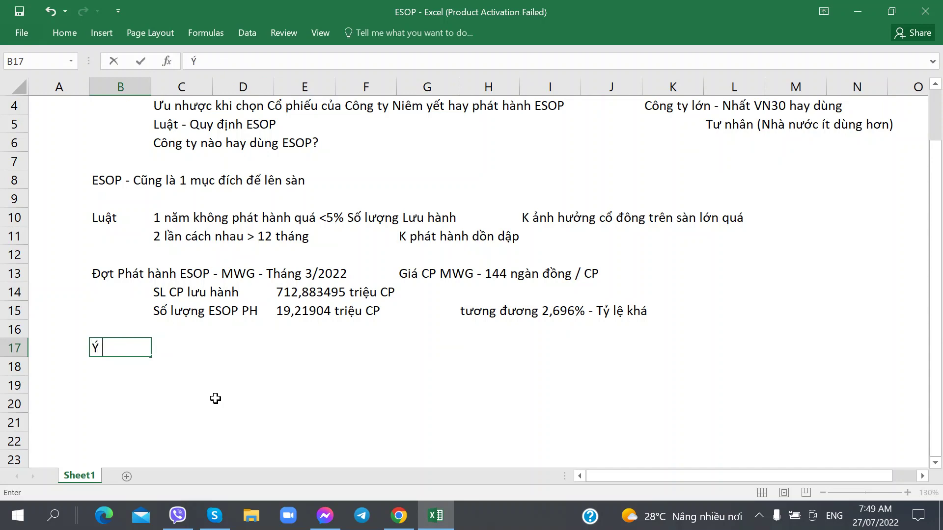
pyautogui.write('định ESP')
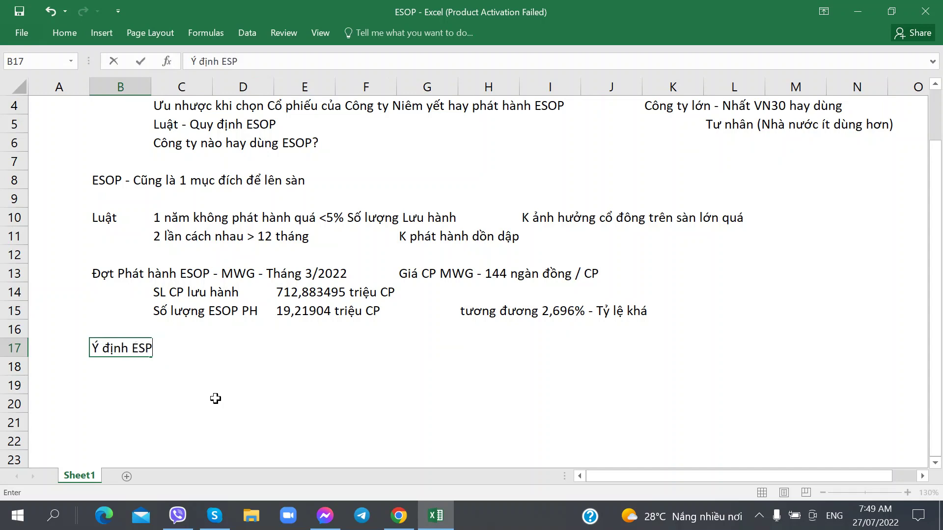
pyautogui.press('BackSpace')
pyautogui.press('BackSpace')
pyautogui.write('SOP - Đùng đúng - ')
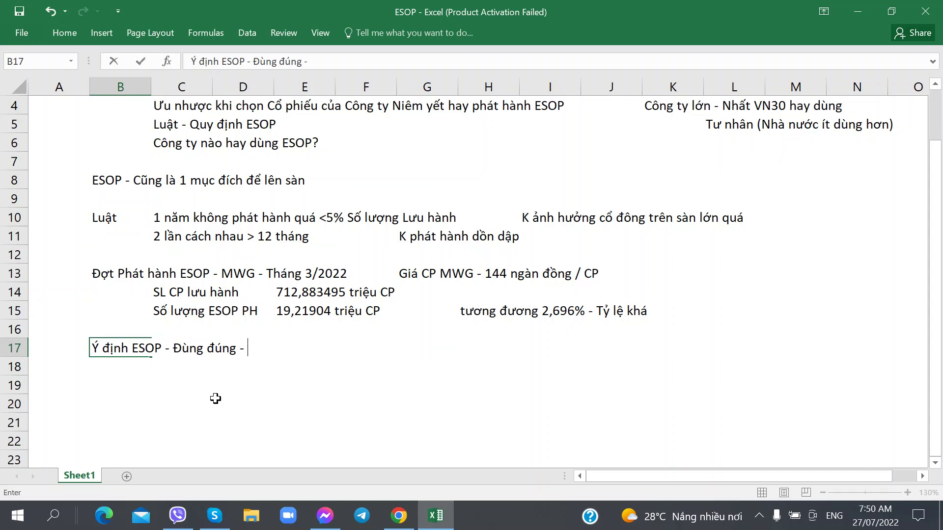
pyautogui.write('Đây là 1 cách đe')
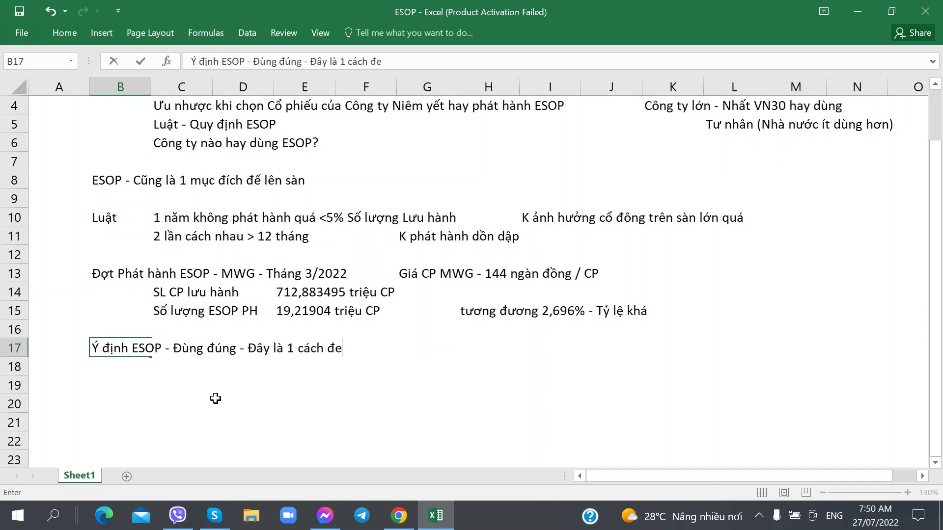
pyautogui.write(' thúc đẩy Kinh daon')
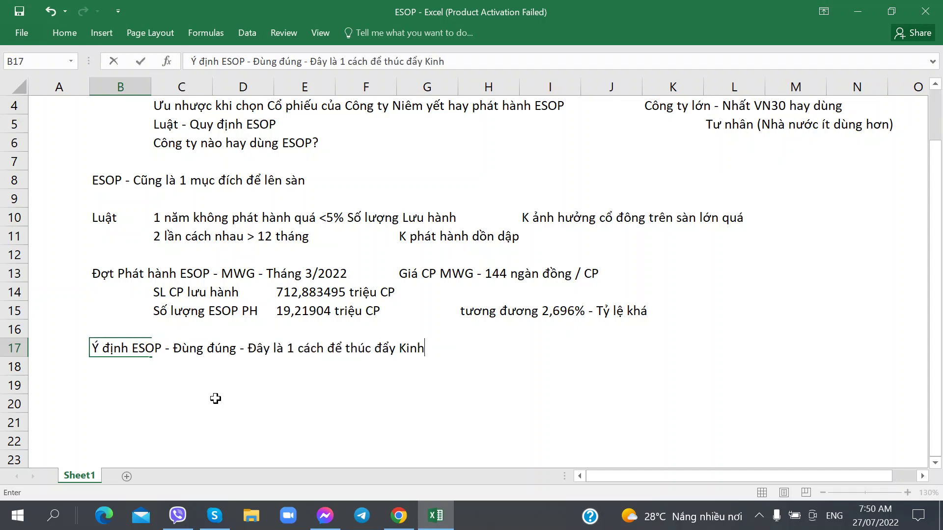
pyautogui.press('BackSpace')
pyautogui.press('BackSpace')
pyautogui.press('BackSpace')
pyautogui.write('oanh')
pyautogui.press('Return')
pyautogui.press('Down')
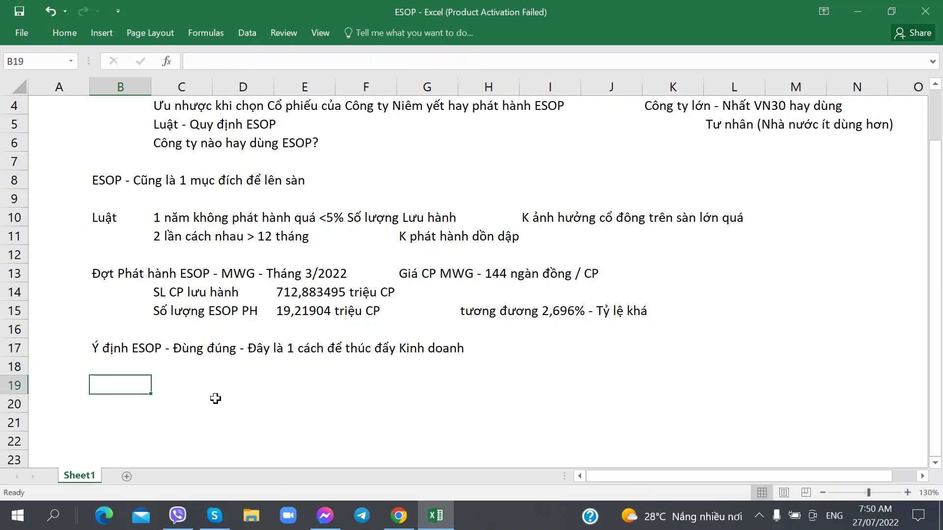
pyautogui.press('Right')
pyautogui.press('Left')
pyautogui.press('Up')
pyautogui.press('Right')
pyautogui.press('Up')
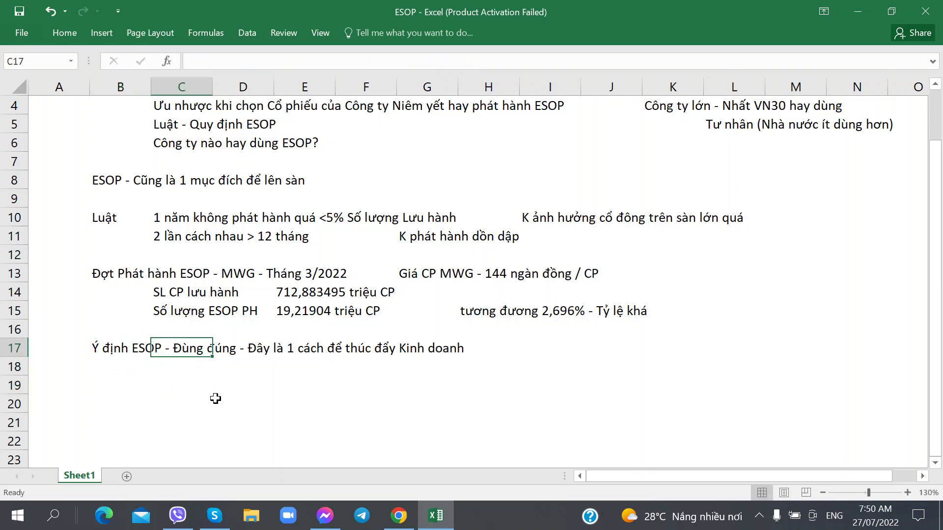
pyautogui.press('Down')
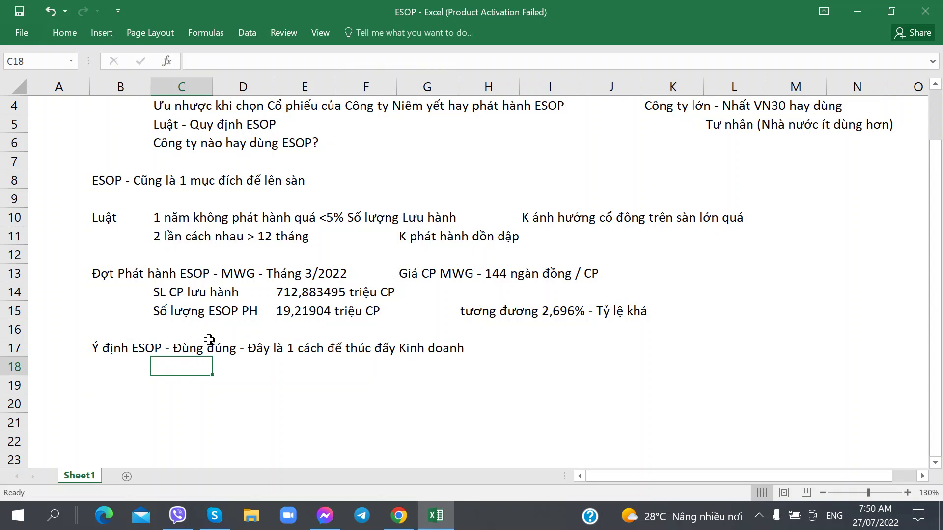
# Step: Correct the misspelled word "Đùng" to "Dùng" in the ESOP intention note in cell B17
pyautogui.scroll(-2, 209, 339)
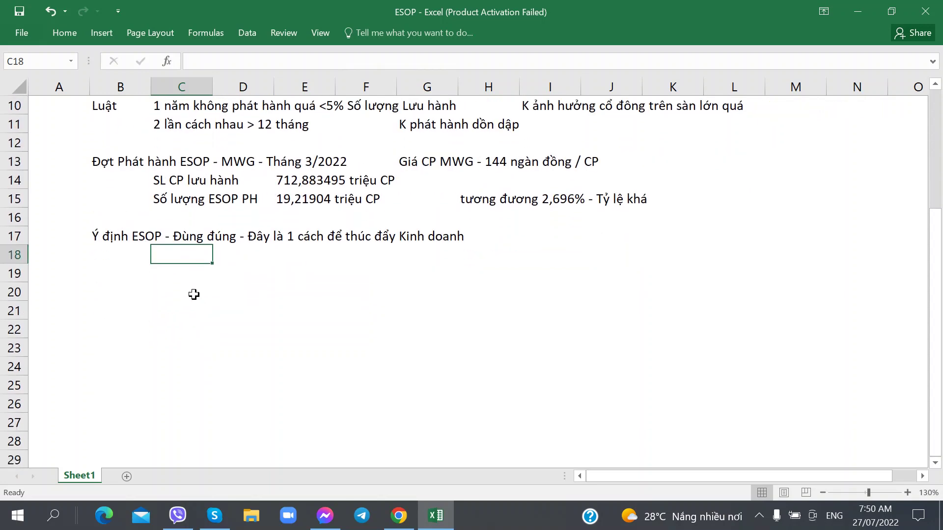
pyautogui.click(82, 238)
pyautogui.click(118, 234)
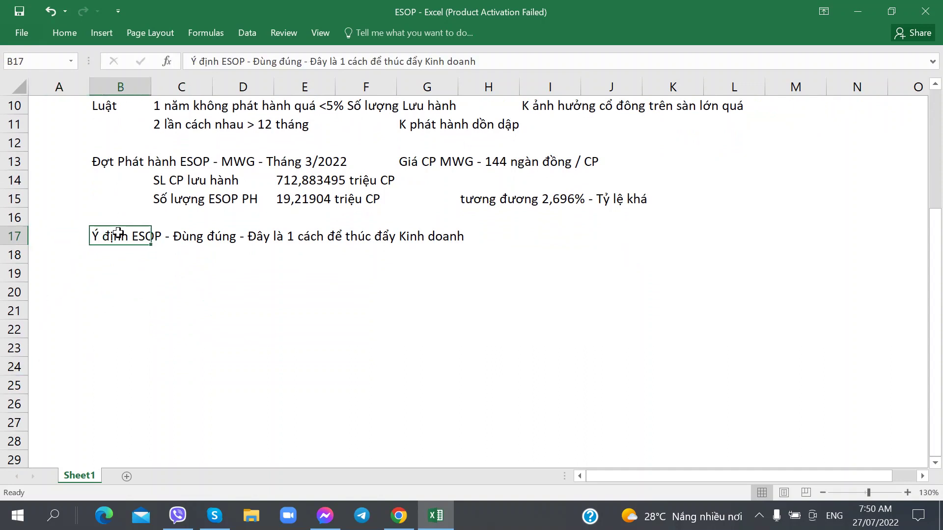
pyautogui.click(260, 61)
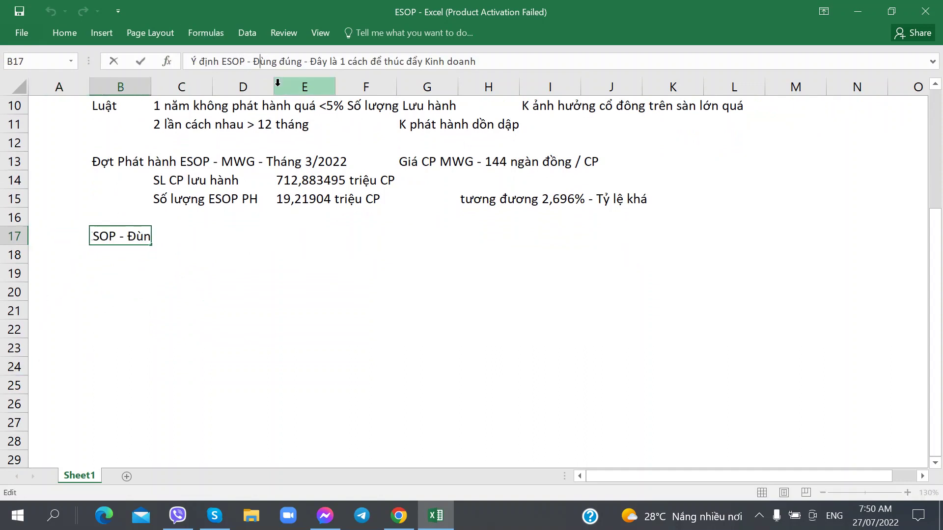
pyautogui.press('BackSpace')
pyautogui.write('D')
pyautogui.press('Return')
# Step: Enter "Được giao chỉ tiêu - 1,7 tỷ / tháng" in cell C18 under the ESOP intention note
pyautogui.press('Right')
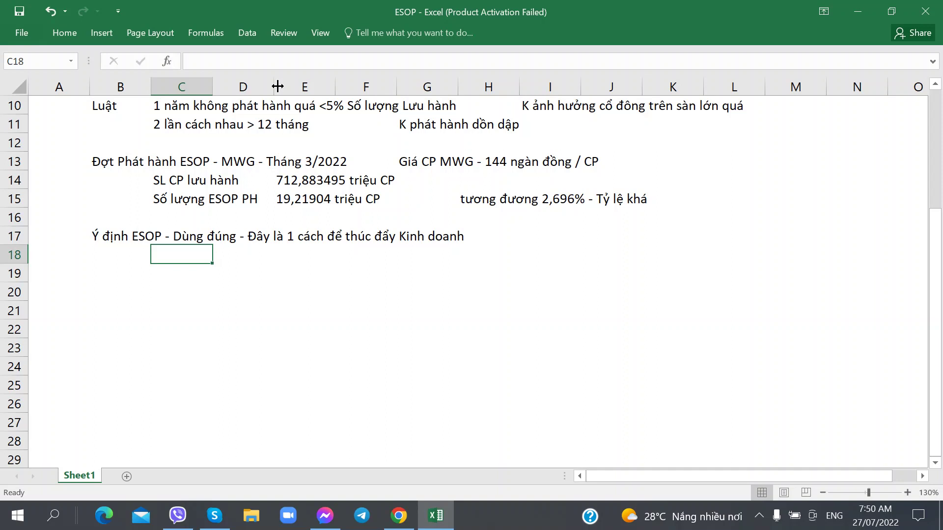
pyautogui.write('Được ')
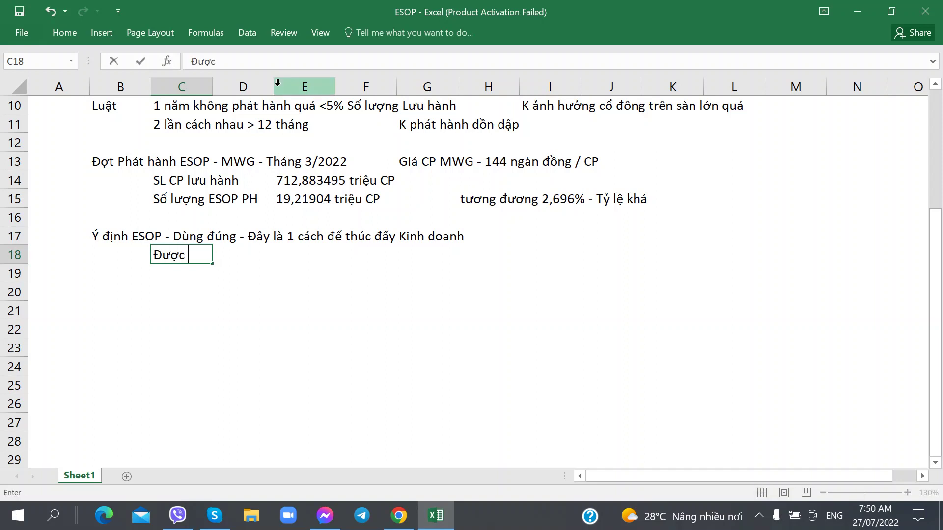
pyautogui.write('giao chỉ Tie')
pyautogui.press('BackSpace')
pyautogui.press('BackSpace')
pyautogui.press('BackSpace')
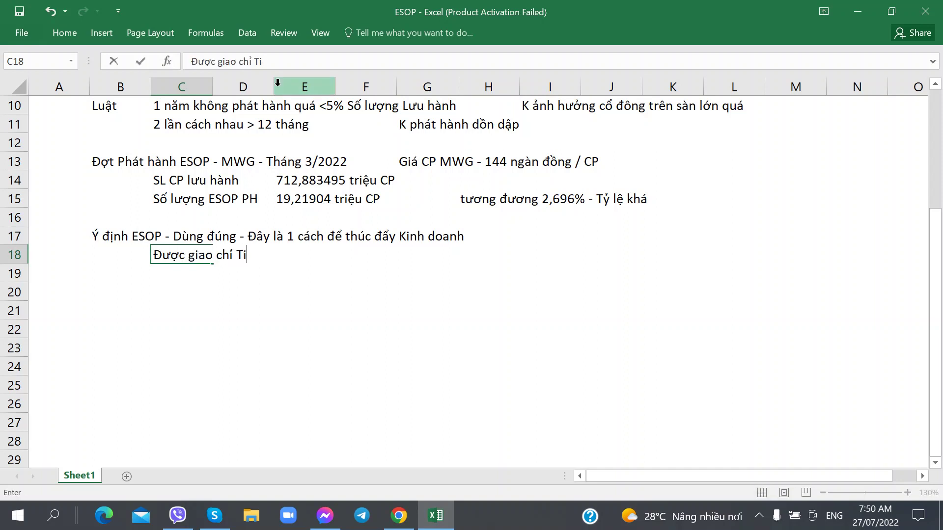
pyautogui.write('tieeu')
pyautogui.write('- 1,7 ty')
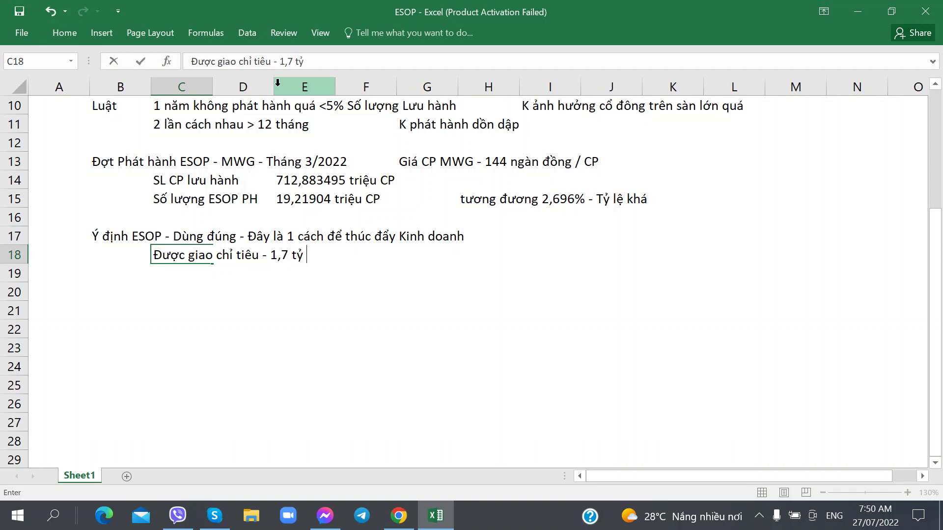
pyautogui.write(' / tháng')
pyautogui.press('Return')
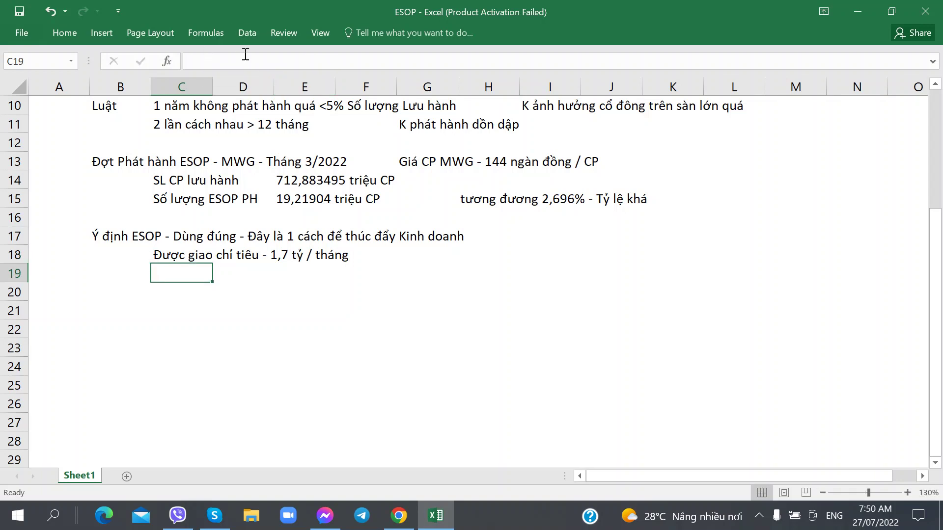
# Step: Enter "1 ngày gần 60 triệu" in cell G18 beside the monthly sales target
pyautogui.click(427, 256)
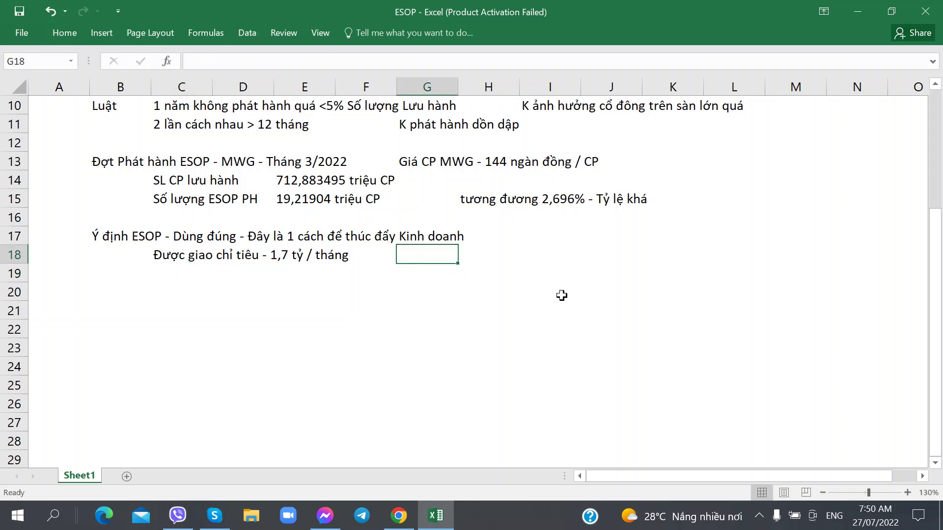
pyautogui.write('1 ngày gần 60')
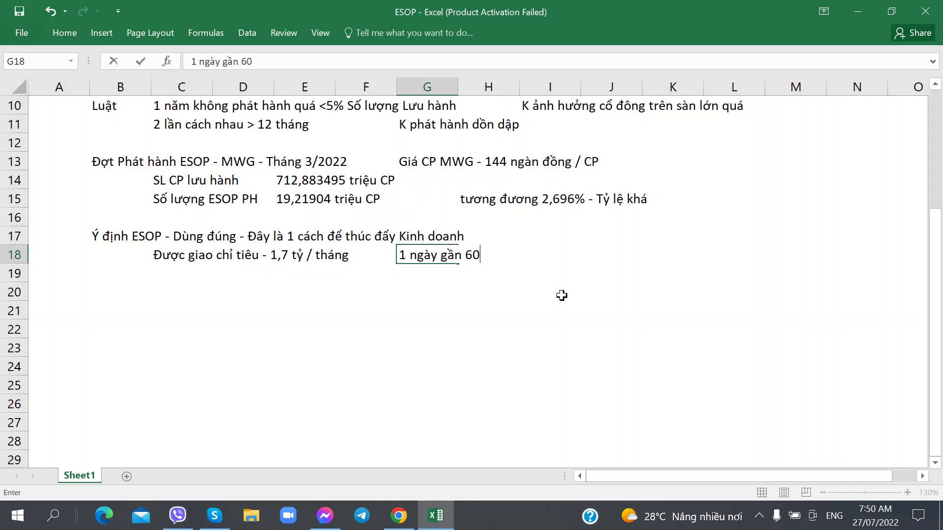
pyautogui.write(' trịệu')
pyautogui.press('Return')
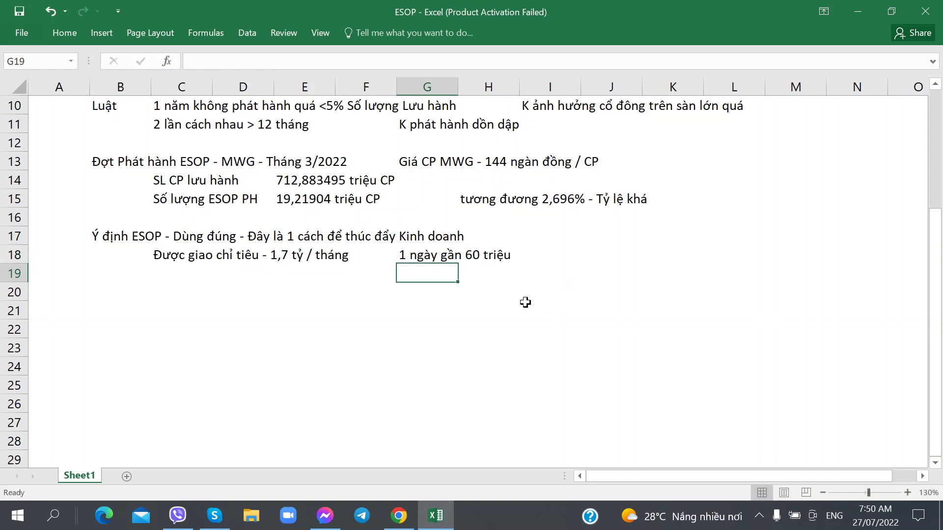
pyautogui.click(178, 277)
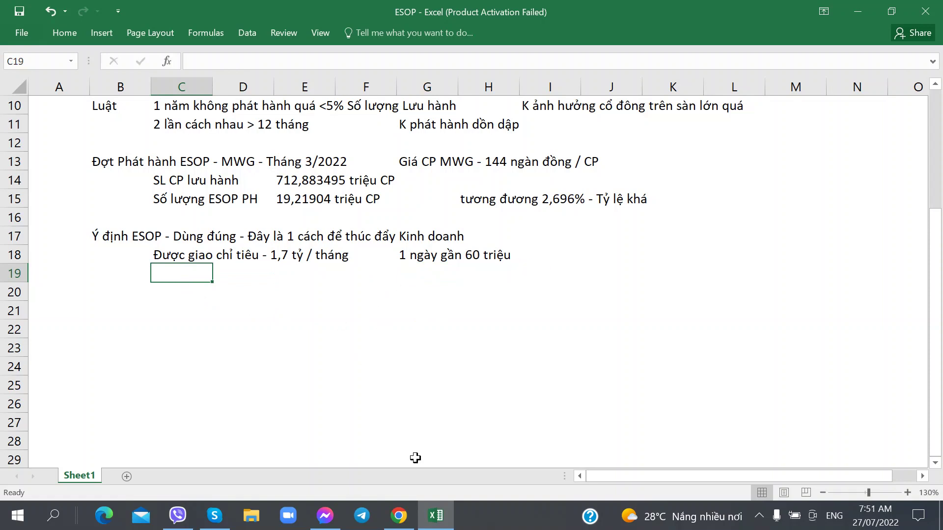
pyautogui.click(250, 347)
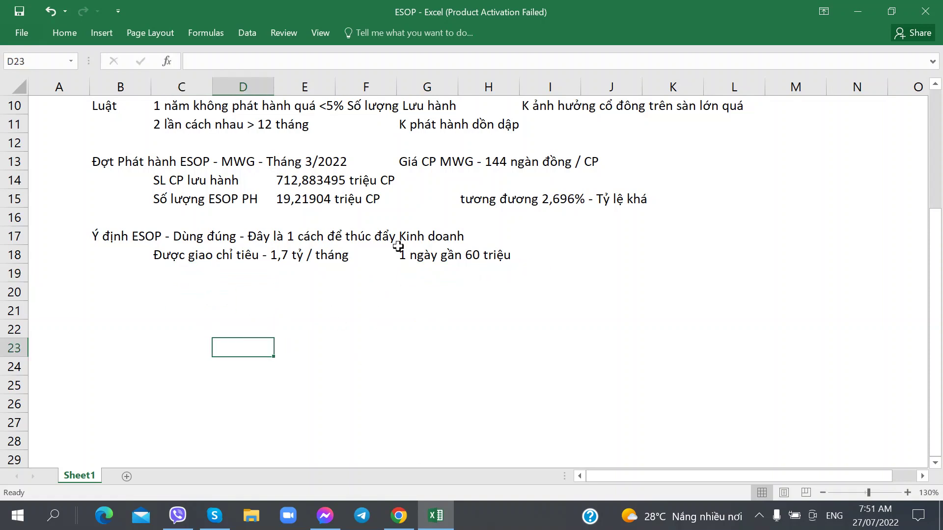
# Step: Enter "Nếu Đạt Chỉ tiêu - Tính cả năm" in cell C19 under the sales target note
pyautogui.click(178, 277)
pyautogui.write('Đat')
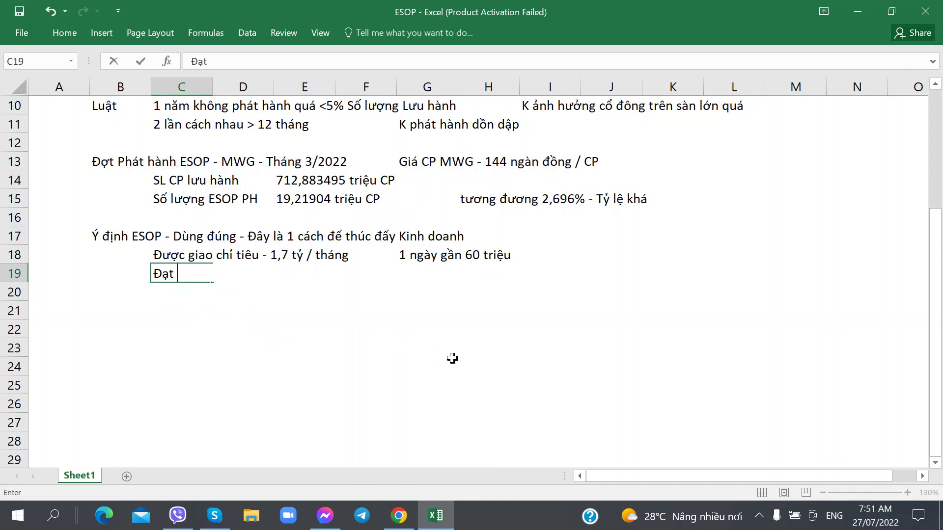
pyautogui.press('BackSpace')
pyautogui.press('BackSpace')
pyautogui.press('BackSpace')
pyautogui.write('Nếu Đạt')
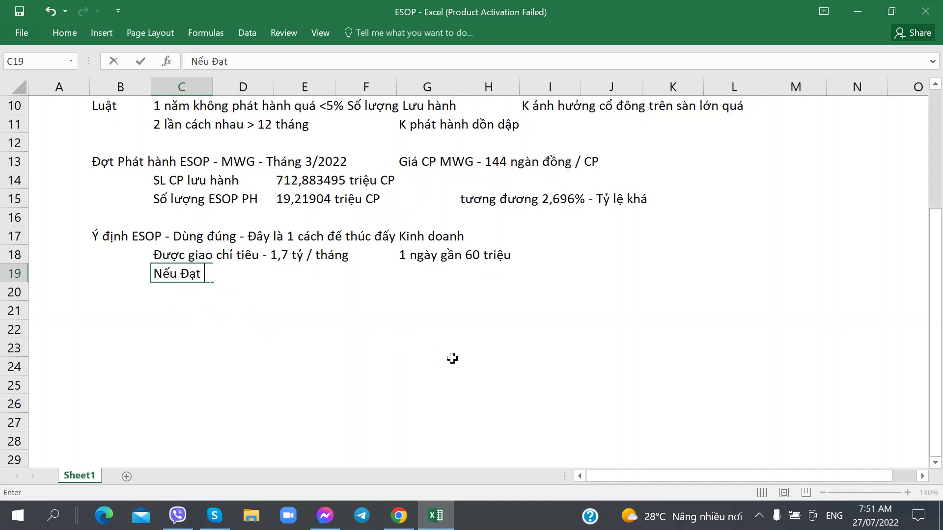
pyautogui.write(' Chỉ tiêu')
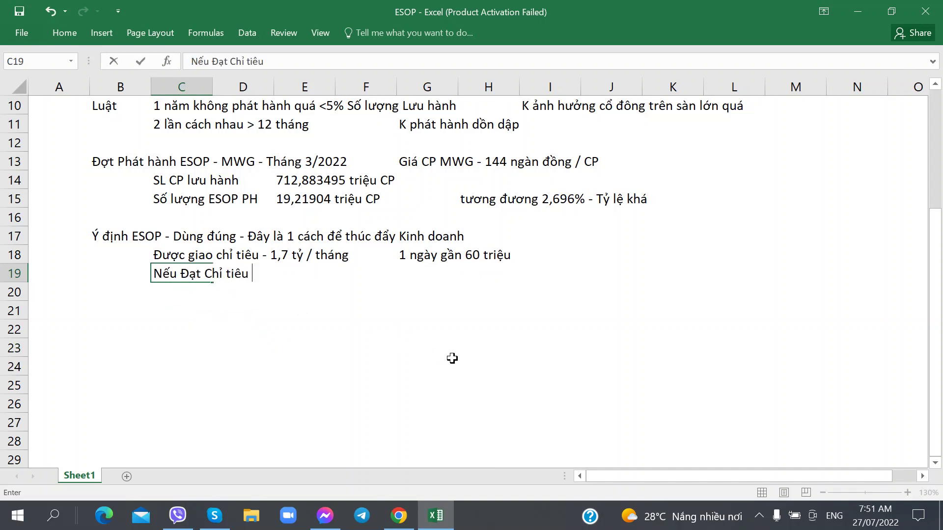
pyautogui.write(' - Tính cả năm')
# Step: Enter "1,8 tỷ tháng" in cell G19 beside the note on reaching the target
pyautogui.press('Right')
pyautogui.press('Right')
pyautogui.press('Right')
pyautogui.press('Right')
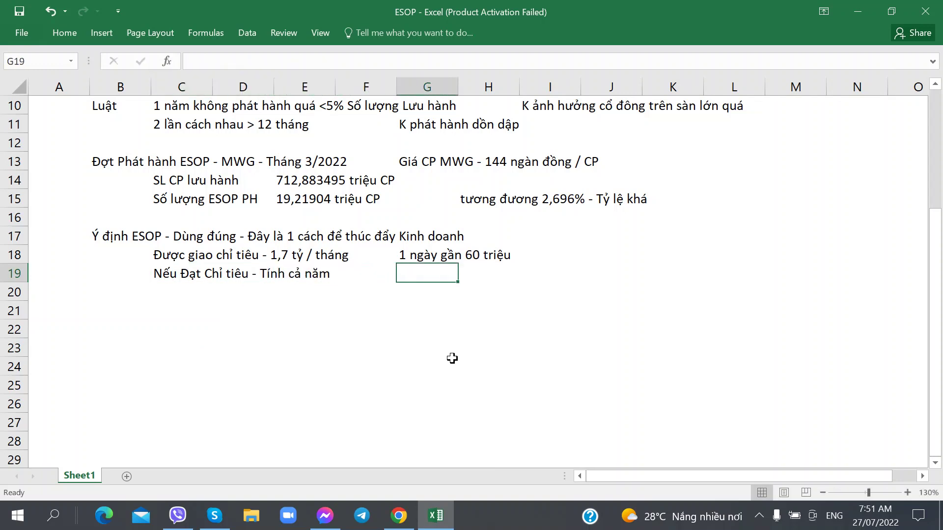
pyautogui.write('1,8 t')
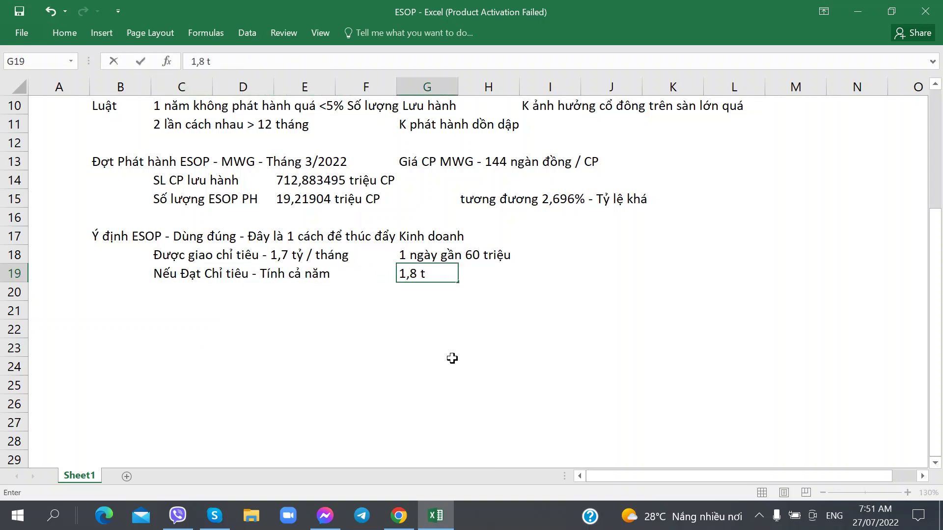
pyautogui.write('ỷ tháng')
# Step: Enter "Đáng chú ý được thưởng CP ưu đãi ESOP" in cell I19
pyautogui.press('Right')
pyautogui.press('Right')
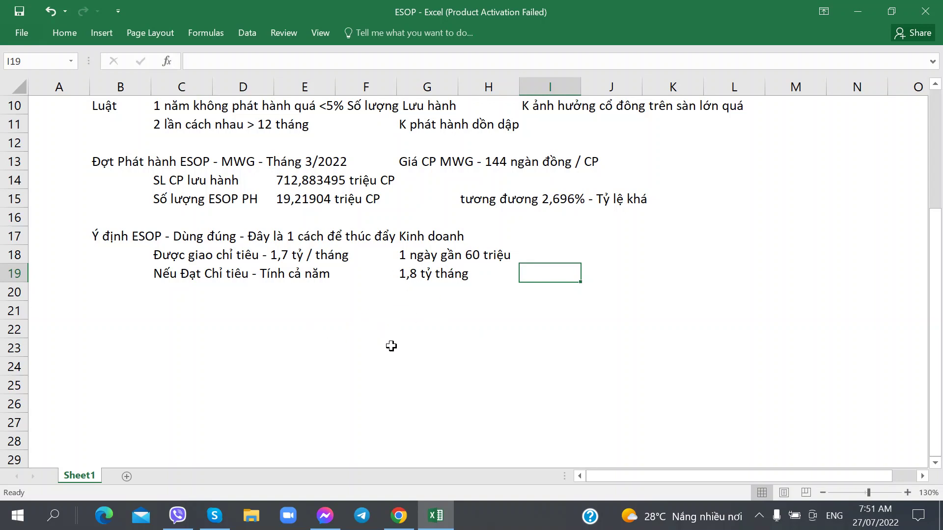
pyautogui.write('Đáng chủ y')
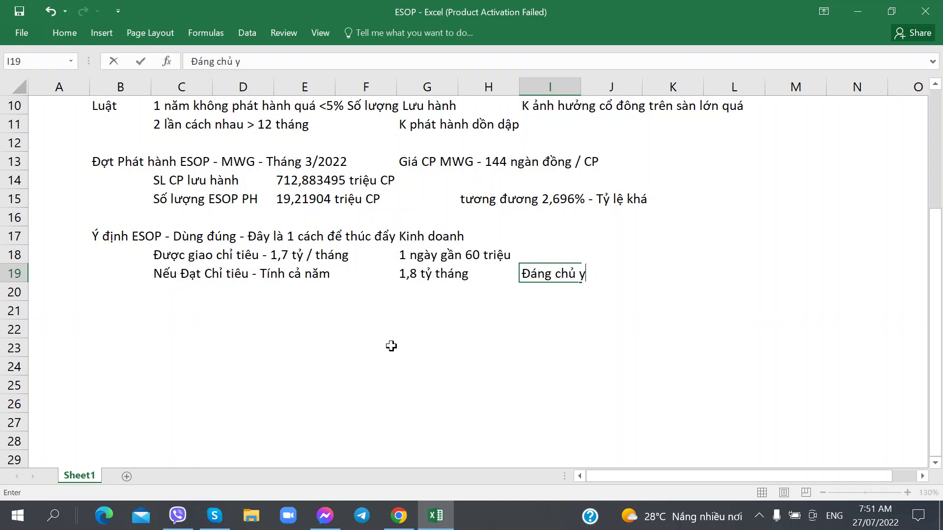
pyautogui.press('BackSpace')
pyautogui.press('BackSpace')
pyautogui.press('BackSpace')
pyautogui.write('ú ý được thưởng CP wy')
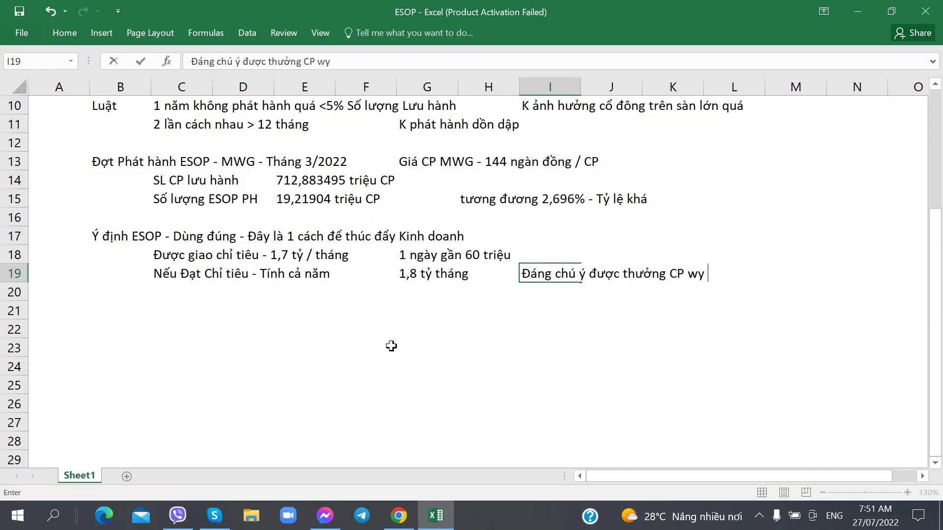
pyautogui.press('BackSpace')
pyautogui.press('BackSpace')
pyautogui.write('ưu đãi ESOP')
pyautogui.press('Return')
# Step: Switch to Chrome and review the transfer restrictions, issuance results and attachments in the March 2022 ESOP report
pyautogui.hotkey('alt', 'Tab')
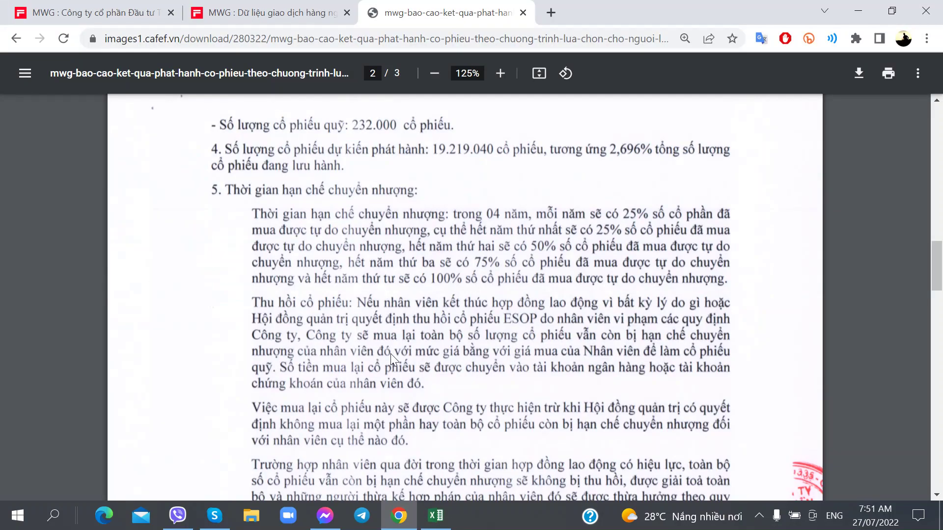
pyautogui.scroll(-5, 202, 318)
pyautogui.scroll(5, 201, 318)
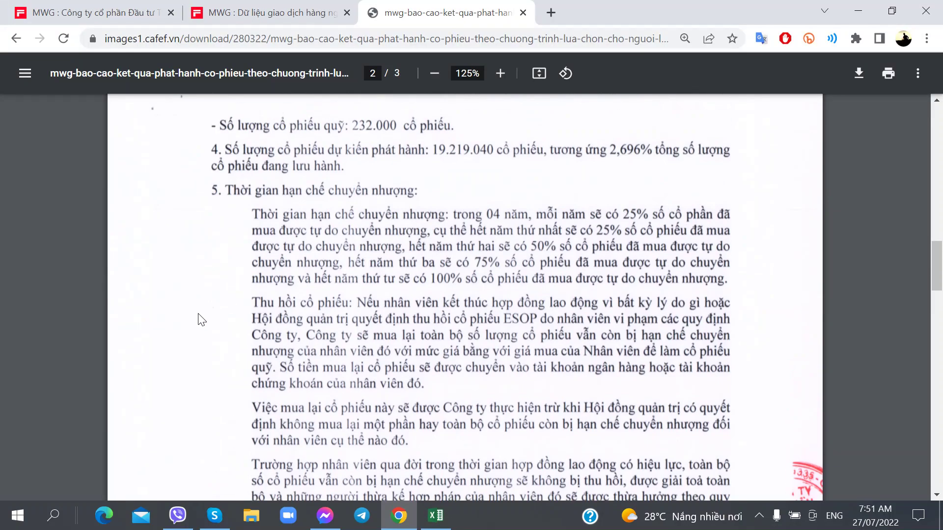
pyautogui.scroll(-5, 200, 319)
pyautogui.scroll(-7, 202, 319)
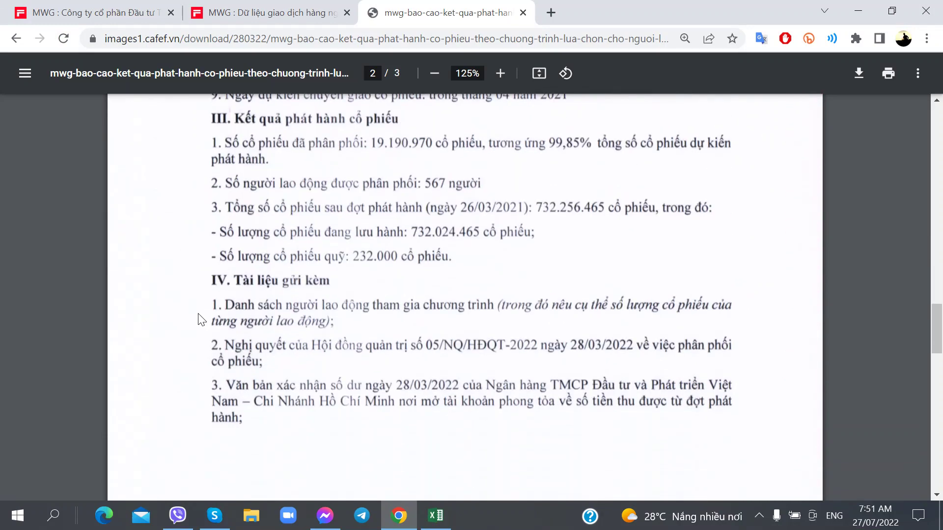
pyautogui.scroll(2, 201, 320)
pyautogui.scroll(-1, 201, 319)
pyautogui.scroll(-15, 412, 200)
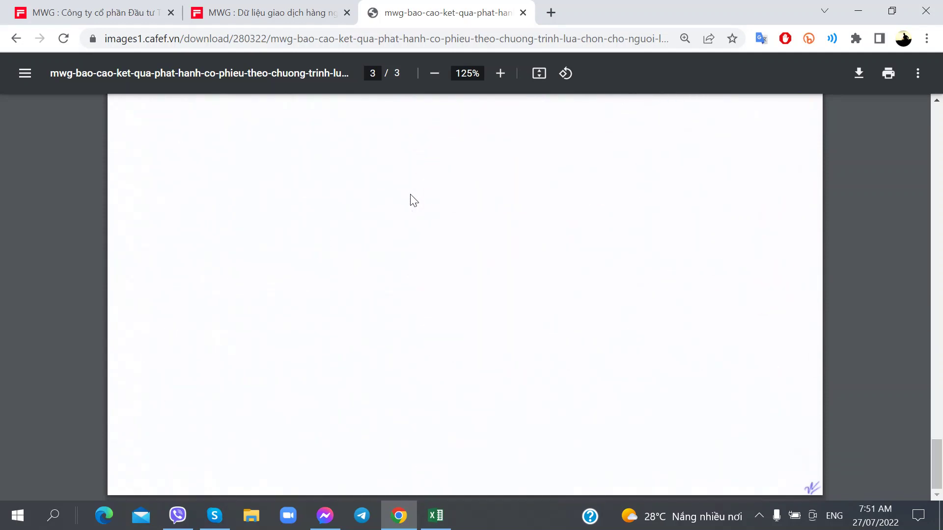
pyautogui.scroll(12, 414, 200)
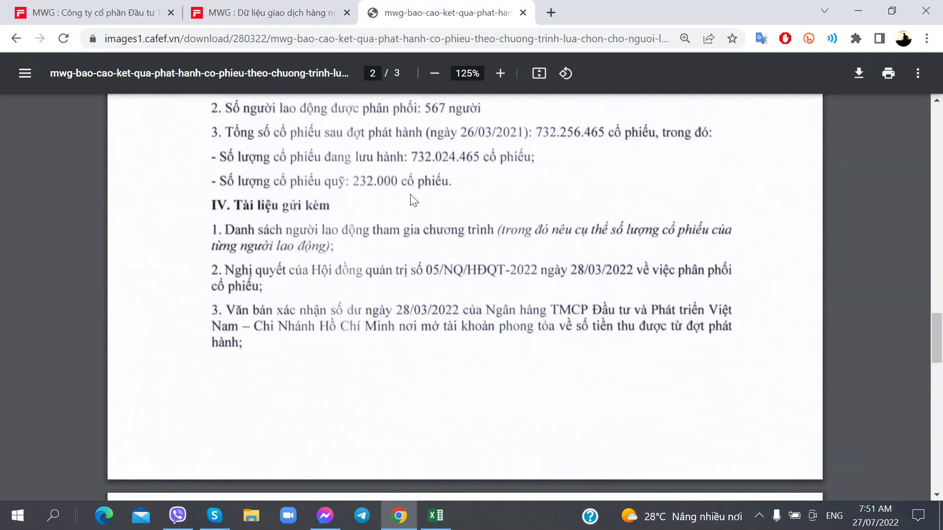
# Step: Return to the MWG company page and check its history of dividends, bonus shares and capital increases
pyautogui.click(320, 11)
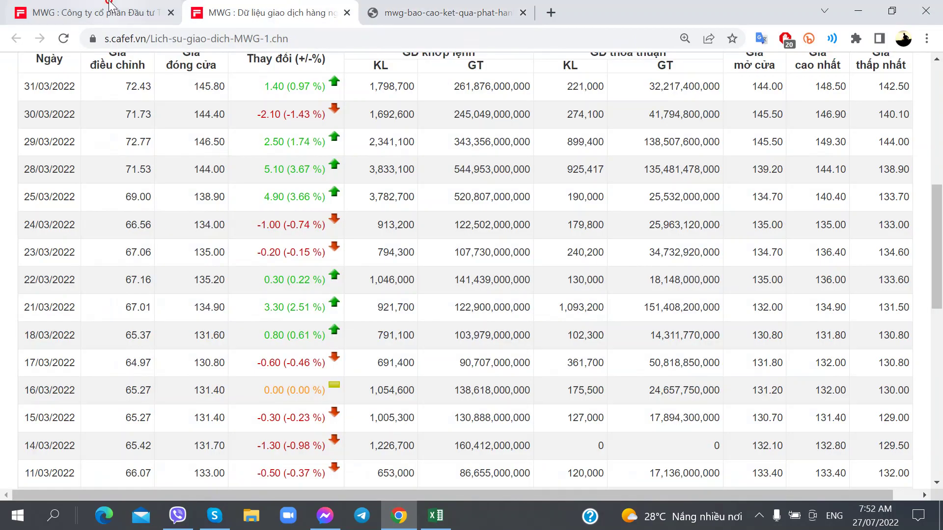
pyautogui.click(109, 11)
pyautogui.scroll(-10, 306, 264)
pyautogui.scroll(2, 383, 208)
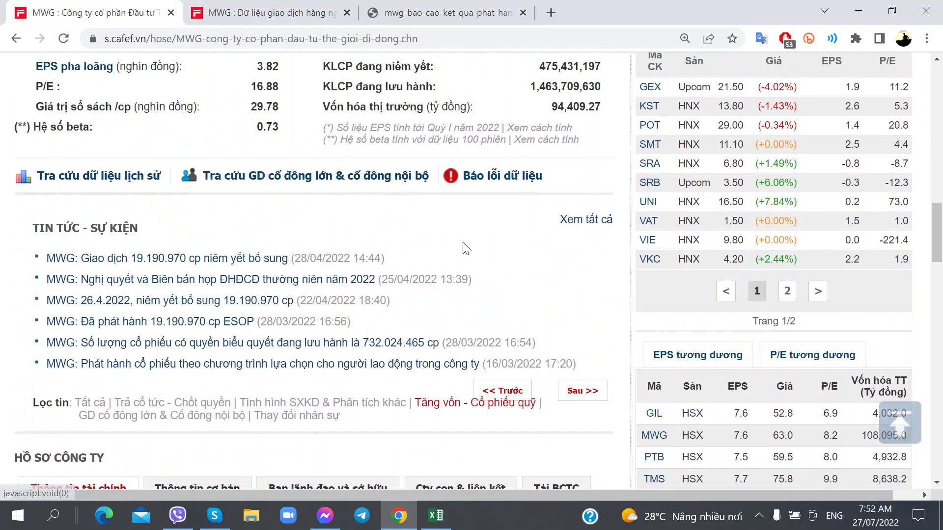
pyautogui.scroll(3, 467, 249)
pyautogui.moveTo(448, 167)
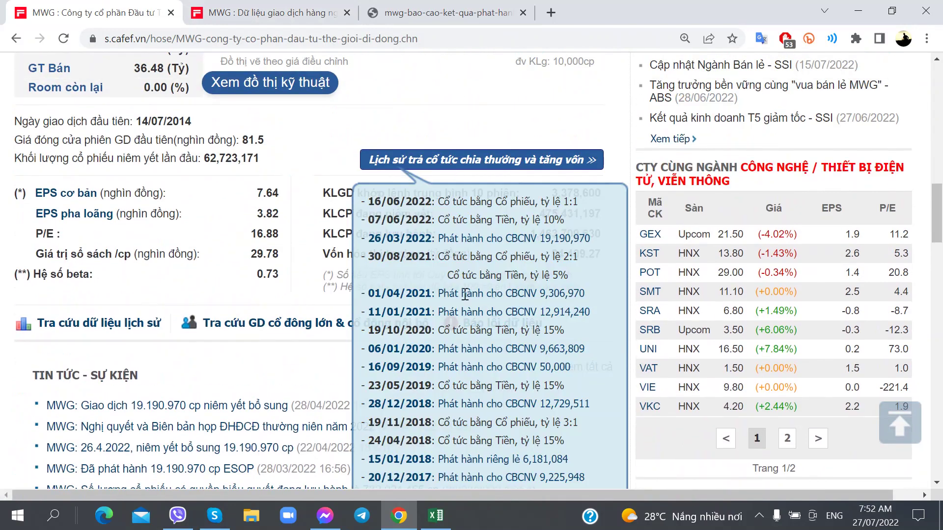
pyautogui.scroll(-5, 461, 302)
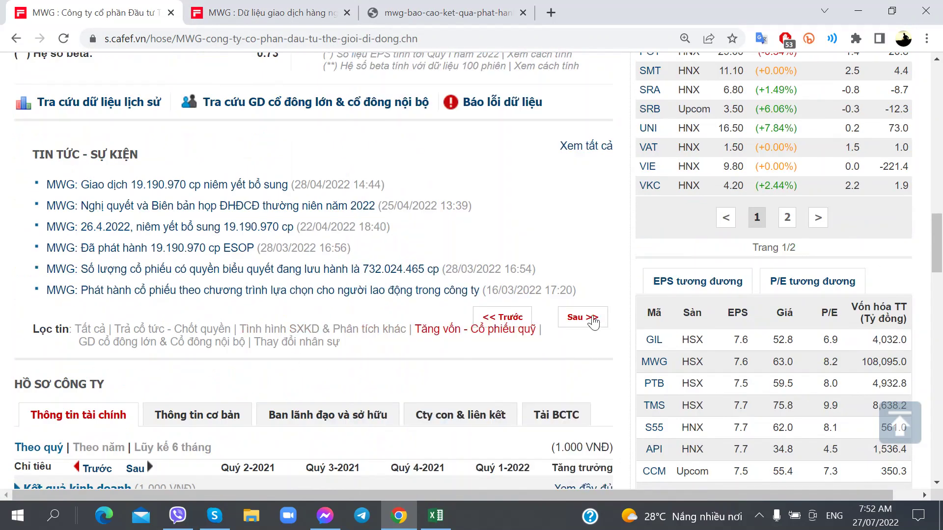
# Step: Page back through the MWG capital-increase news to April 2021 and open "Đã phát hành 9.306.970 cp ESOP" in a new tab
pyautogui.click(593, 320)
pyautogui.click(585, 316)
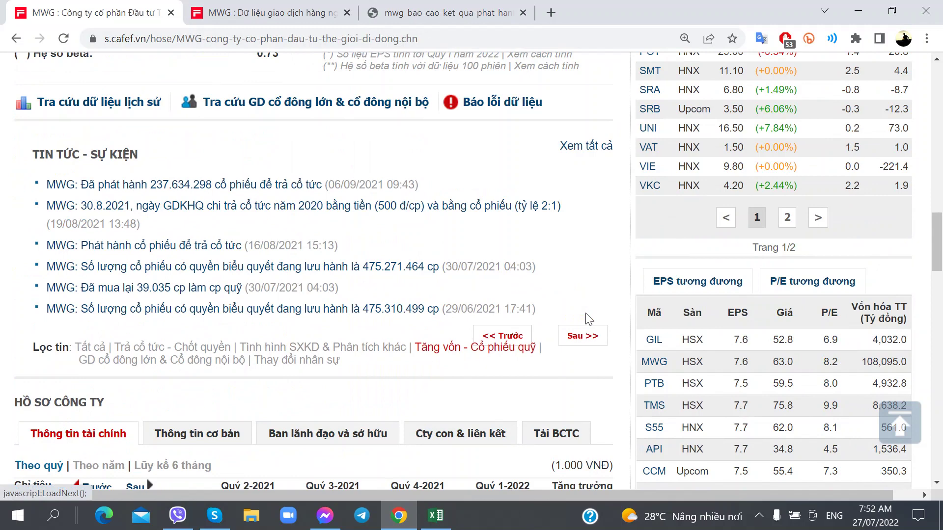
pyautogui.click(584, 338)
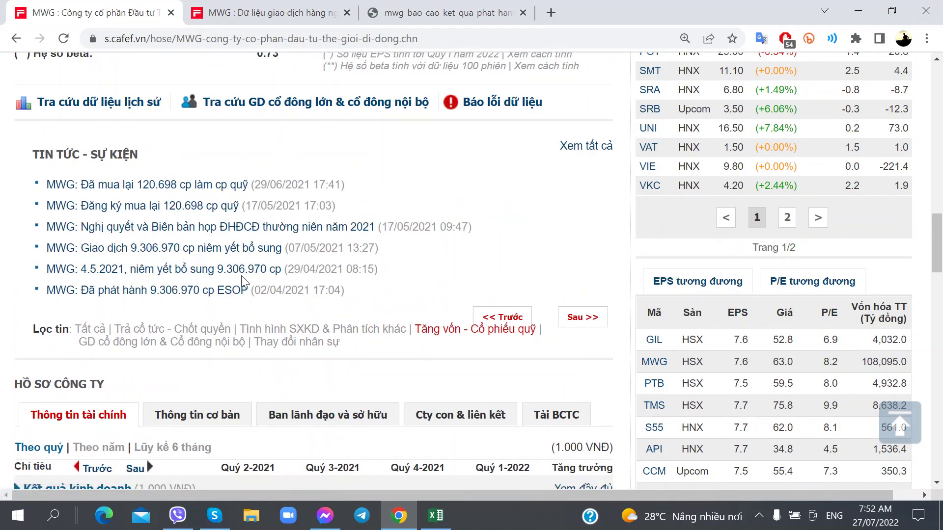
pyautogui.rightClick(209, 291)
pyautogui.click(255, 300)
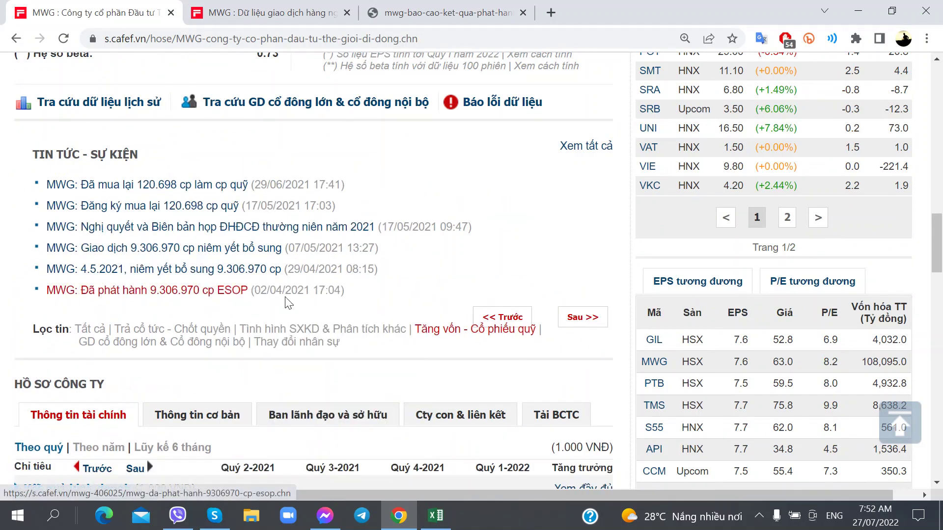
# Step: Go to the next page of older news and open the January 2021 article on issuing 13.518.333 shares in a new tab
pyautogui.click(563, 320)
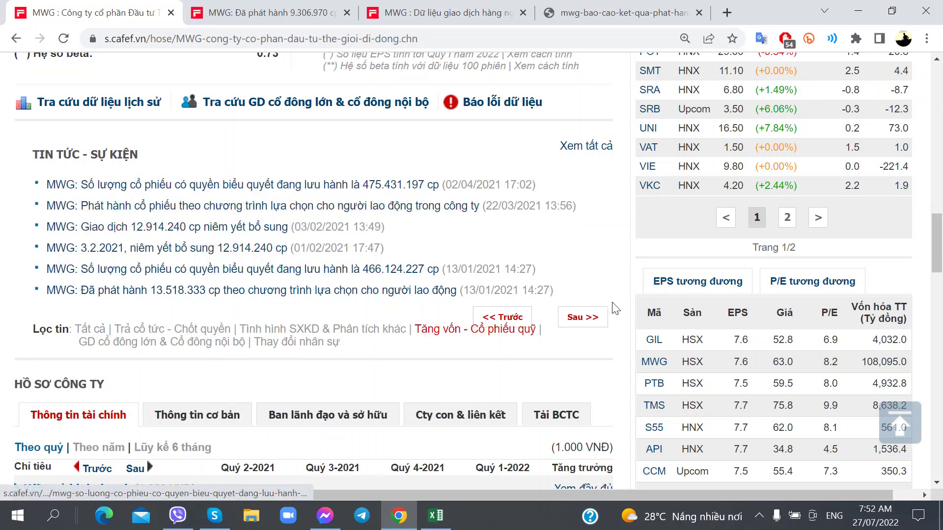
pyautogui.rightClick(244, 295)
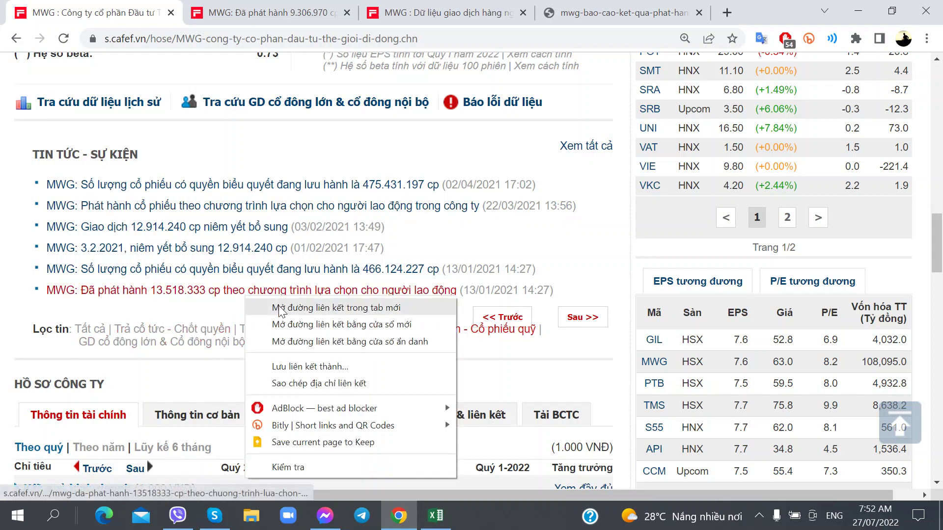
pyautogui.click(314, 308)
# Step: Open the PDF report attached to the 9.306.970-share ESOP article and check the planned issue quantity and its share ratio
pyautogui.hotkey('ctrl', 'Tab')
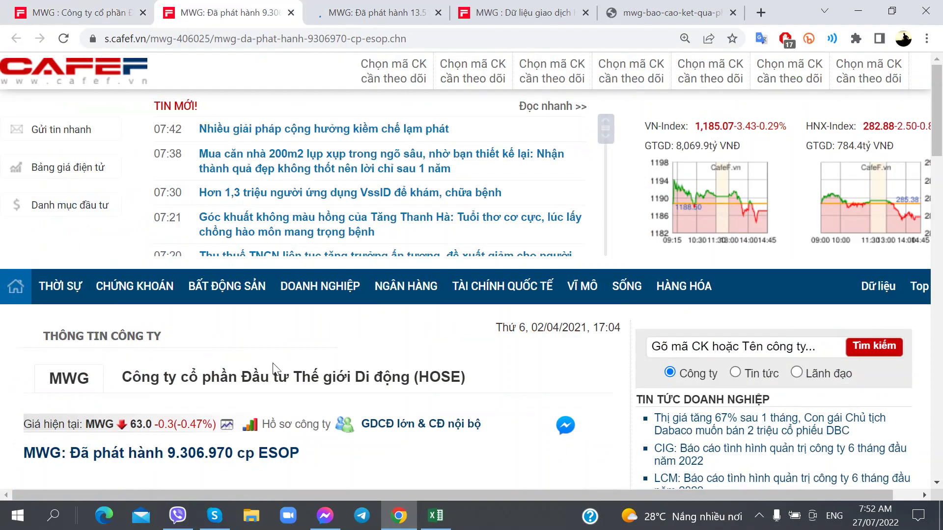
pyautogui.scroll(-5, 272, 363)
pyautogui.click(253, 268)
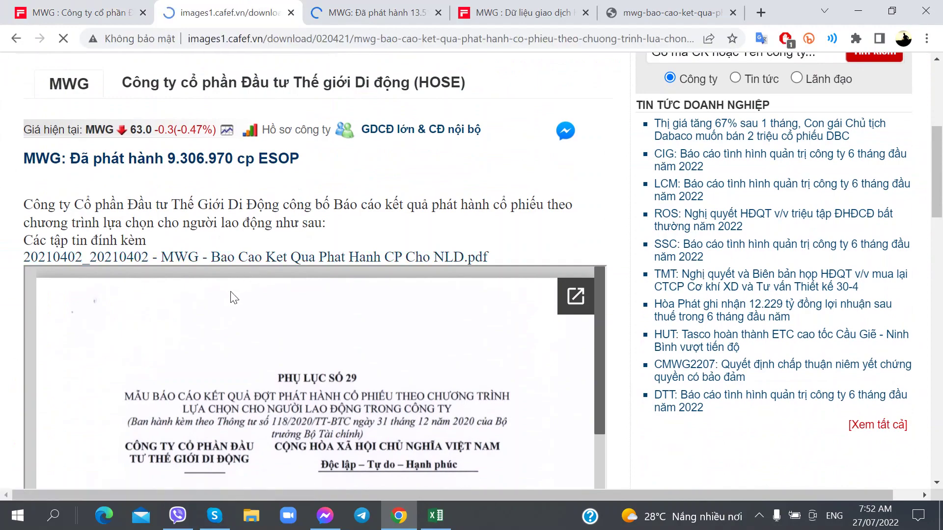
pyautogui.scroll(-8, 231, 295)
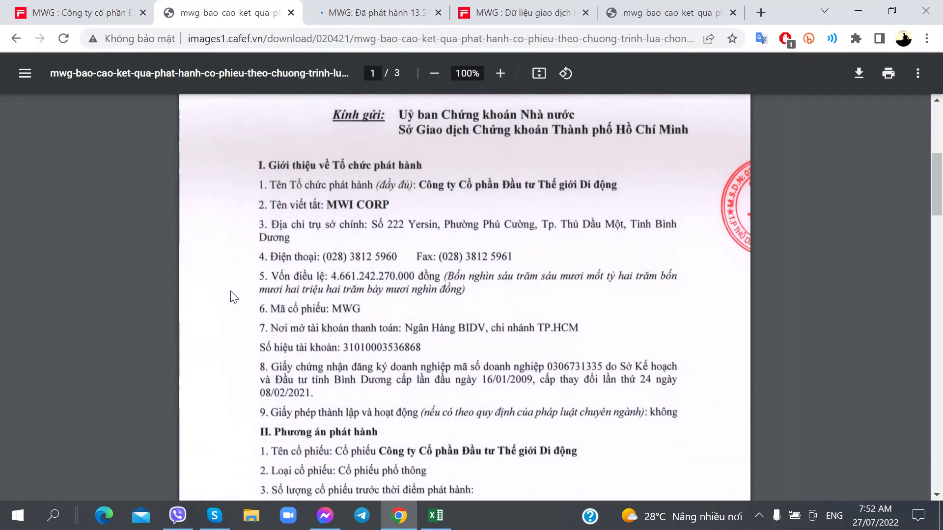
pyautogui.scroll(-10, 234, 297)
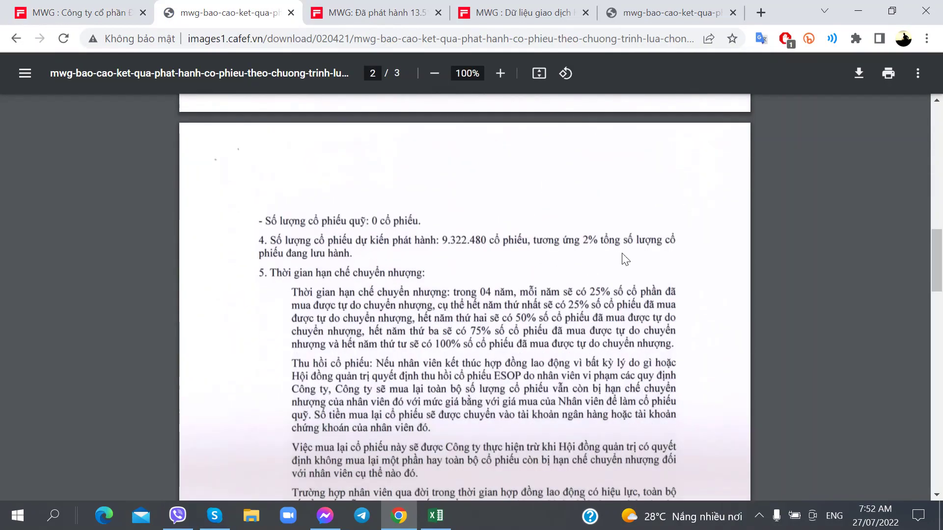
# Step: Open the PDF report attached to the article on the 13.518.333-share employee issuance
pyautogui.click(353, 9)
pyautogui.scroll(-3, 364, 212)
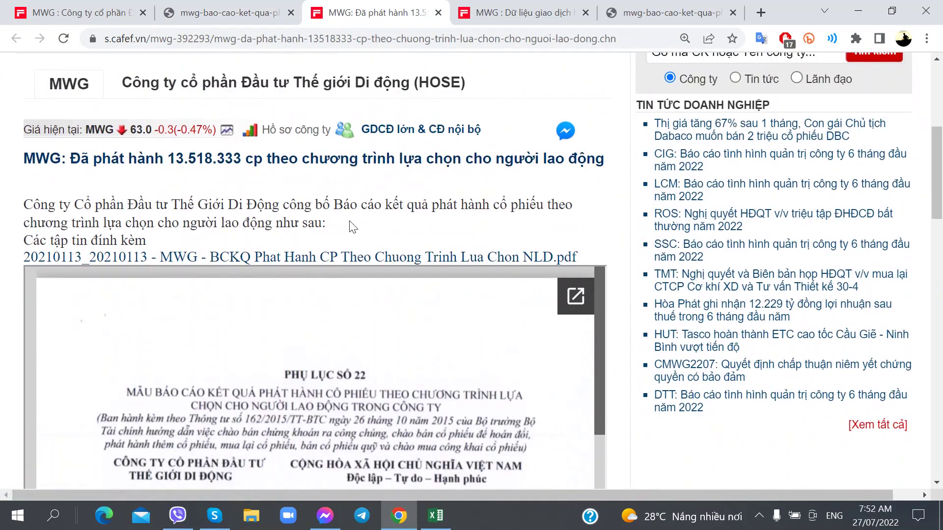
pyautogui.click(319, 257)
# Step: Examine the January 2021 report's planned quantity, issue purpose, transfer restrictions and distribution results
pyautogui.scroll(-15, 314, 253)
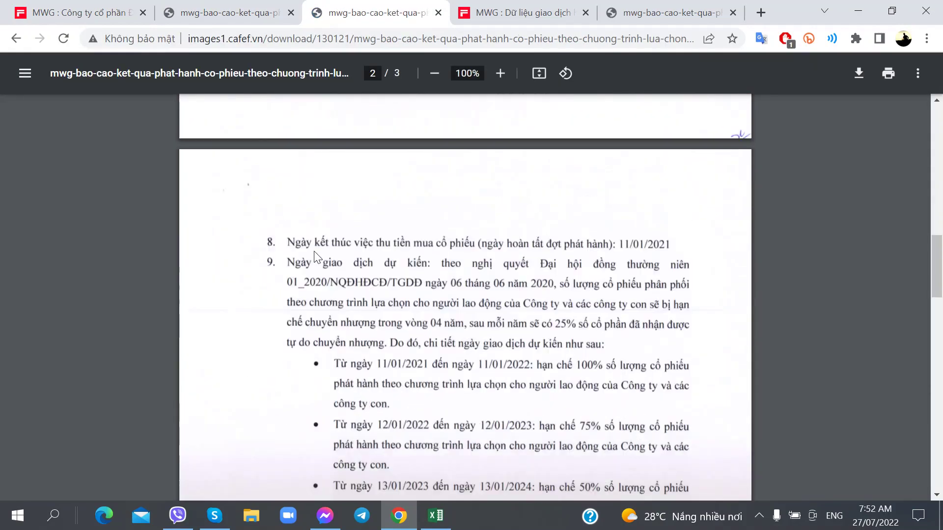
pyautogui.scroll(-10, 315, 253)
pyautogui.scroll(15, 315, 252)
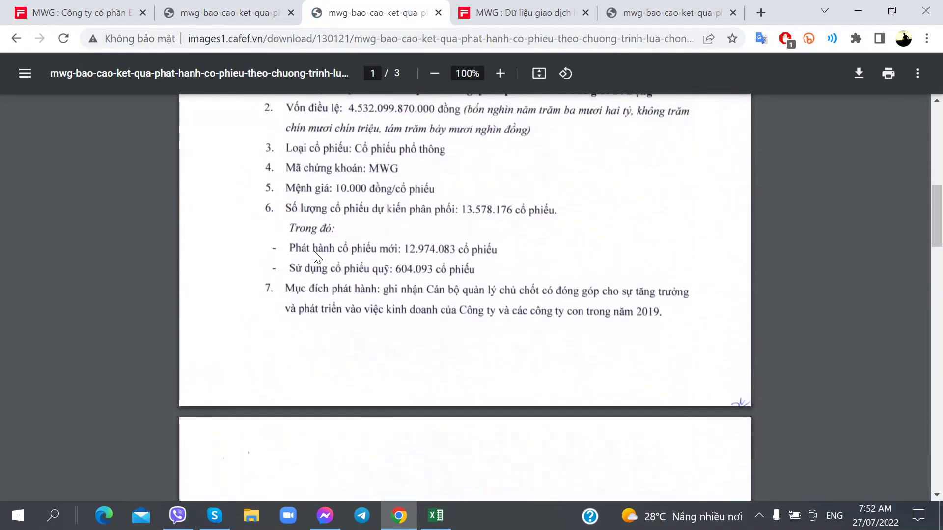
pyautogui.scroll(-10, 314, 251)
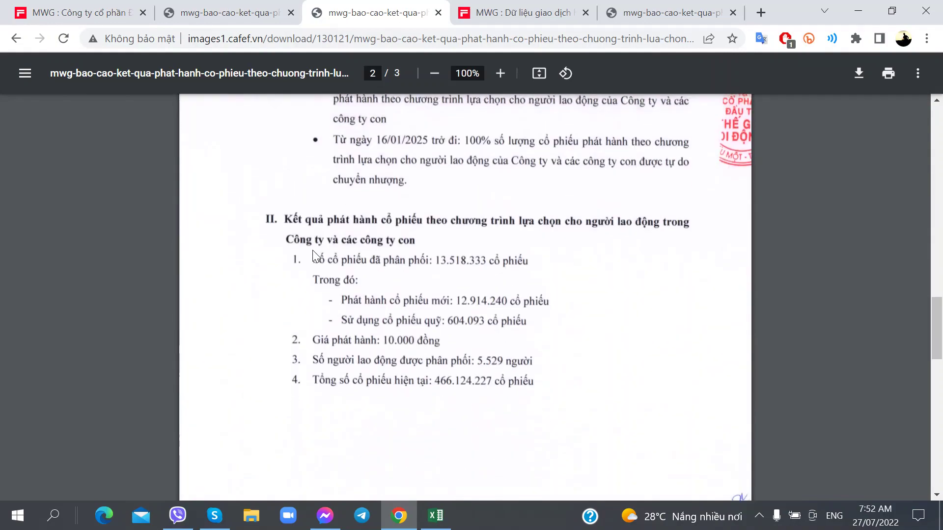
pyautogui.scroll(10, 313, 247)
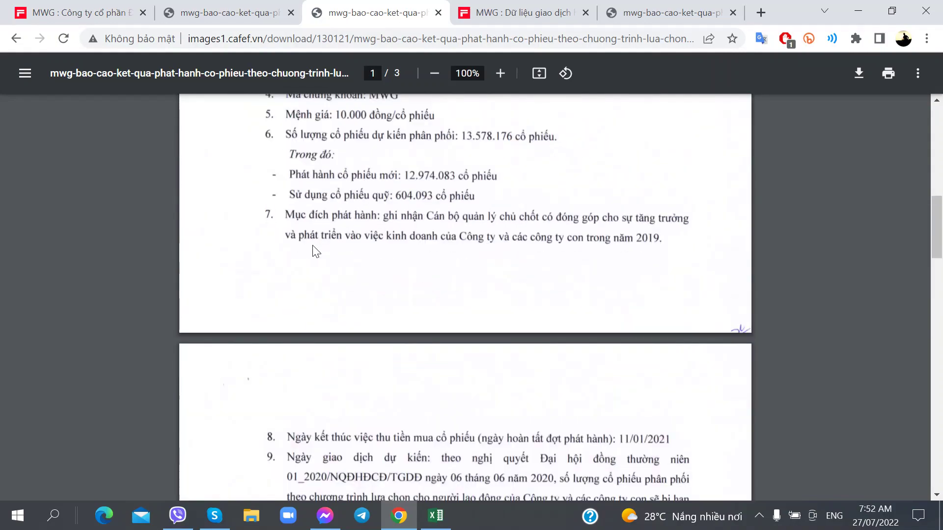
pyautogui.scroll(6, 314, 252)
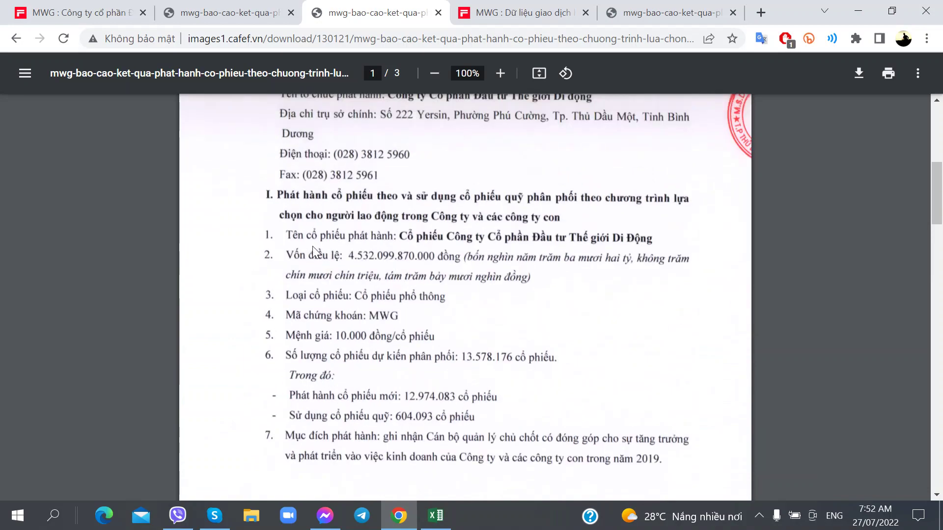
pyautogui.scroll(-7, 314, 252)
pyautogui.scroll(-4, 315, 253)
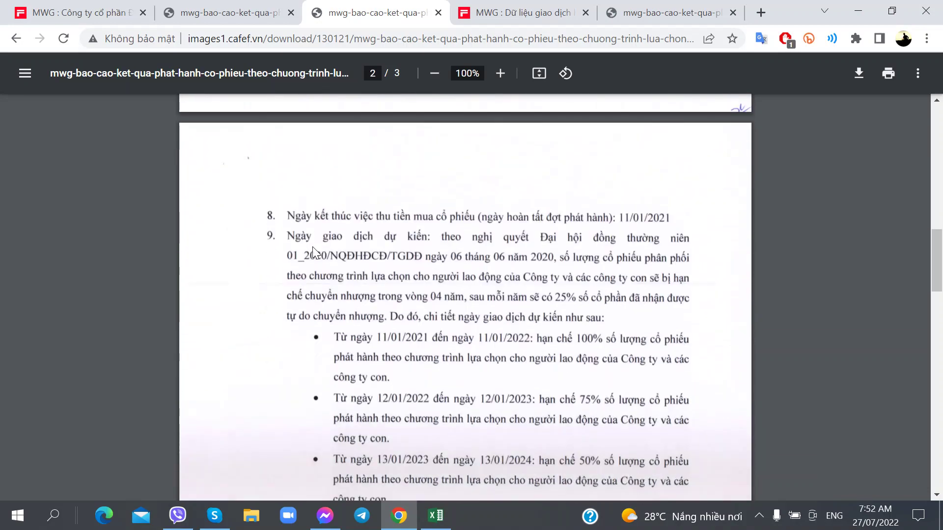
pyautogui.scroll(7, 328, 243)
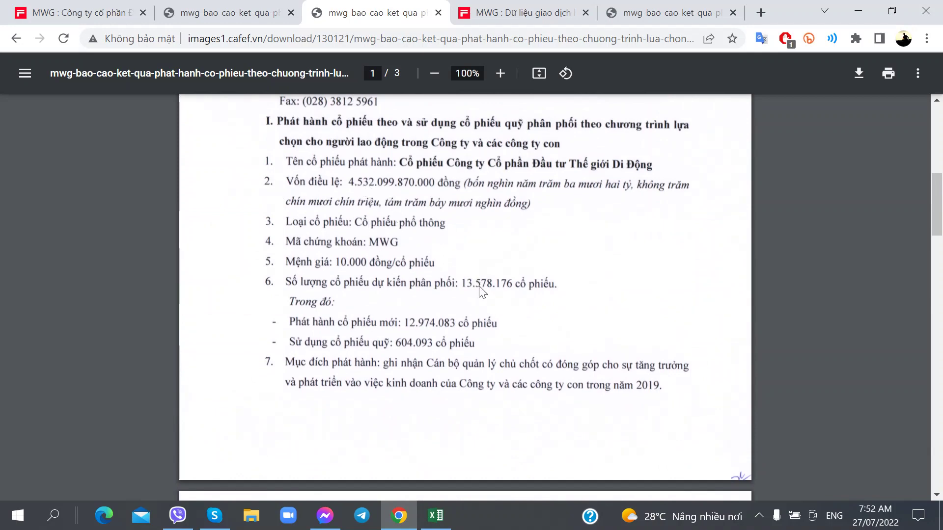
pyautogui.scroll(-2, 406, 293)
pyautogui.scroll(2, 403, 295)
pyautogui.scroll(-20, 377, 309)
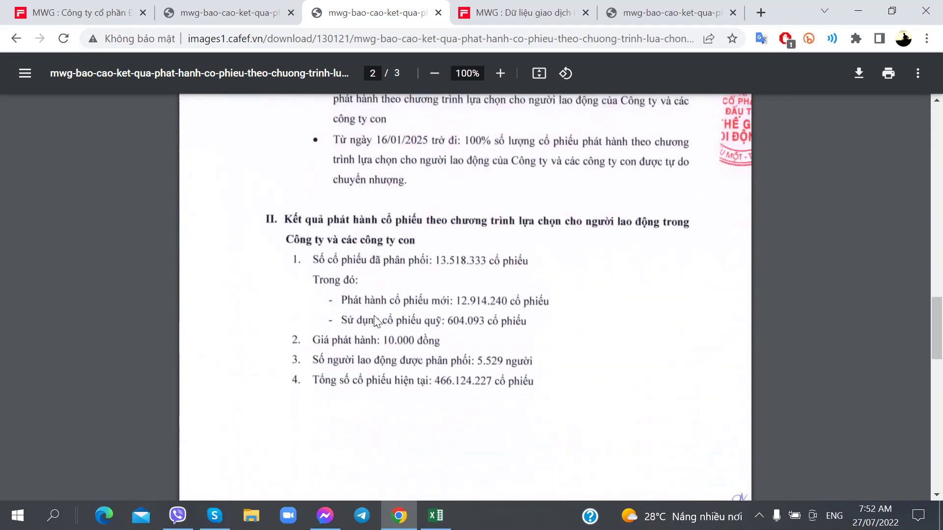
# Step: Compare the distribution results in the January 2021 report with those in the April 2021 ESOP report
pyautogui.scroll(-3, 462, 304)
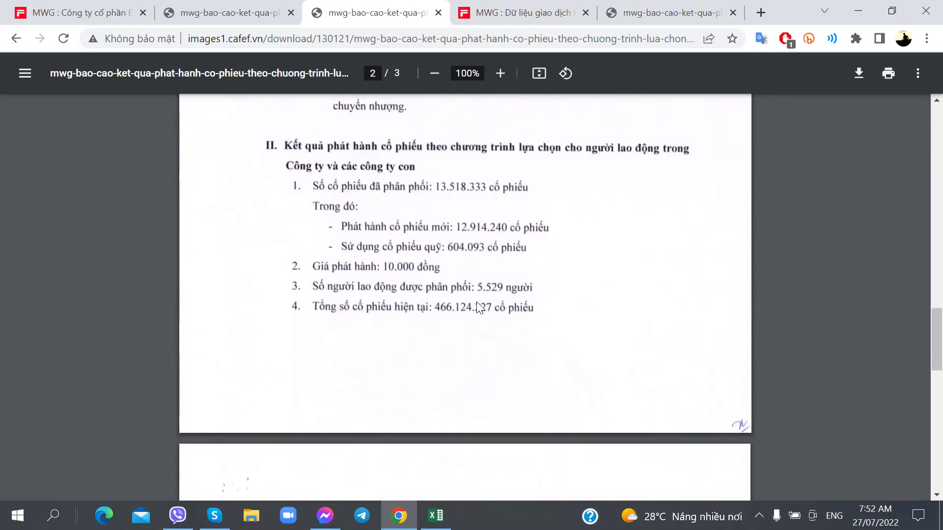
pyautogui.click(241, 13)
pyautogui.scroll(-10, 313, 294)
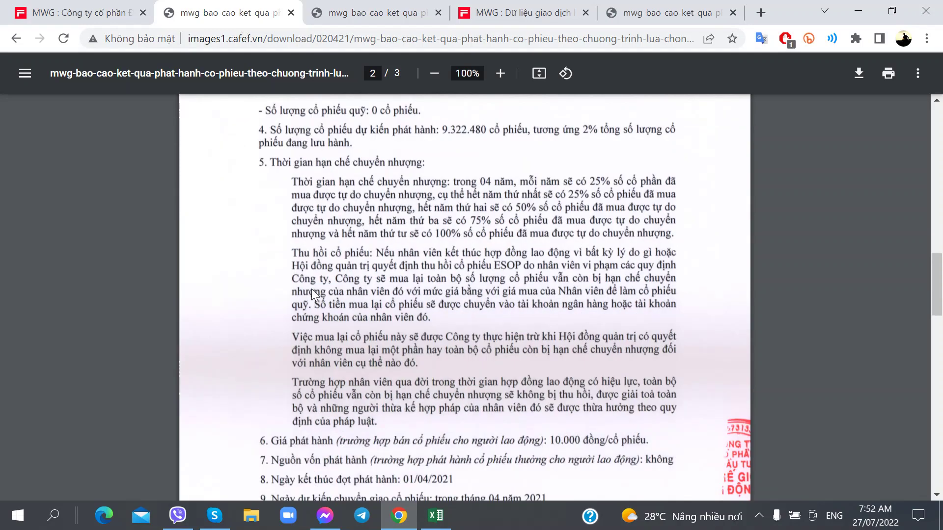
pyautogui.scroll(5, 311, 290)
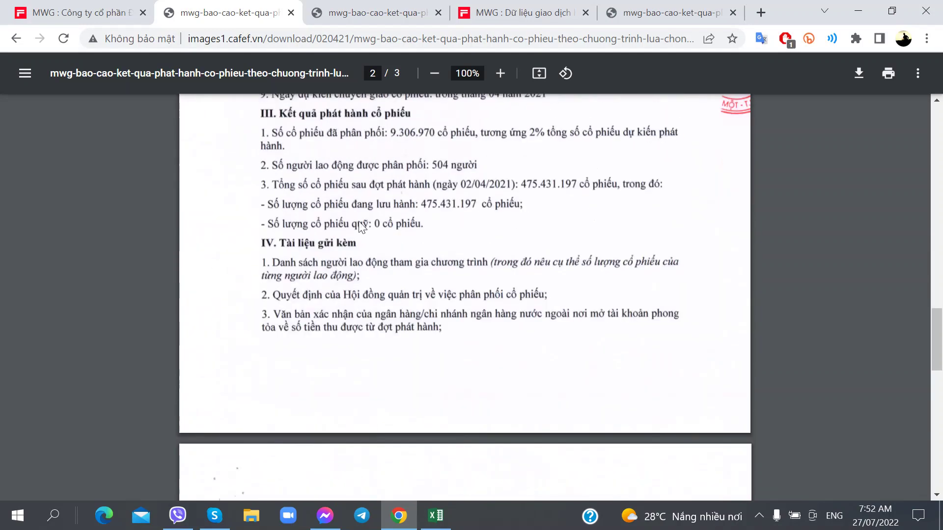
pyautogui.keyDown('ctrl'); pyautogui.scroll(2, 326, 190); pyautogui.keyUp('ctrl')
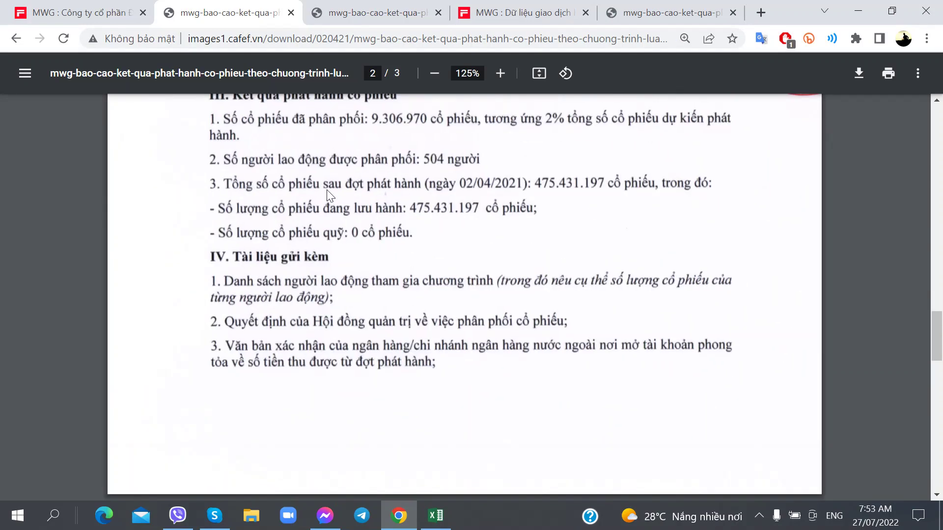
# Step: Switch to the Excel notes and insert four blank rows above the "Ý định ESOP" section at row 17
pyautogui.hotkey('alt', 'Tab')
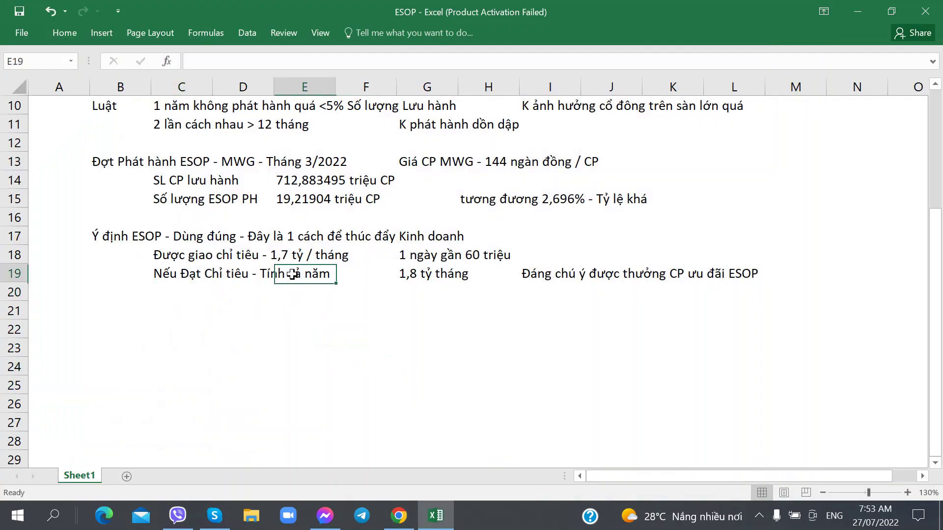
pyautogui.click(431, 275)
pyautogui.click(589, 279)
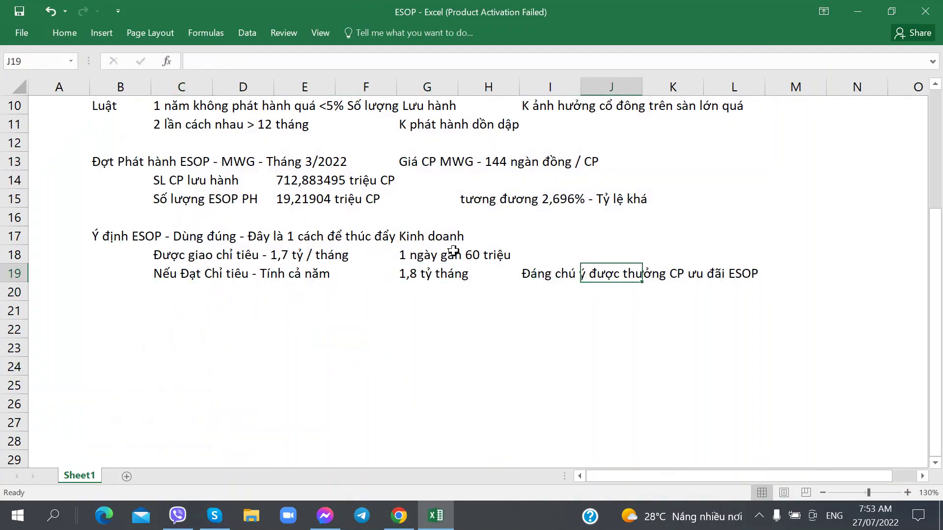
pyautogui.rightClick(15, 237)
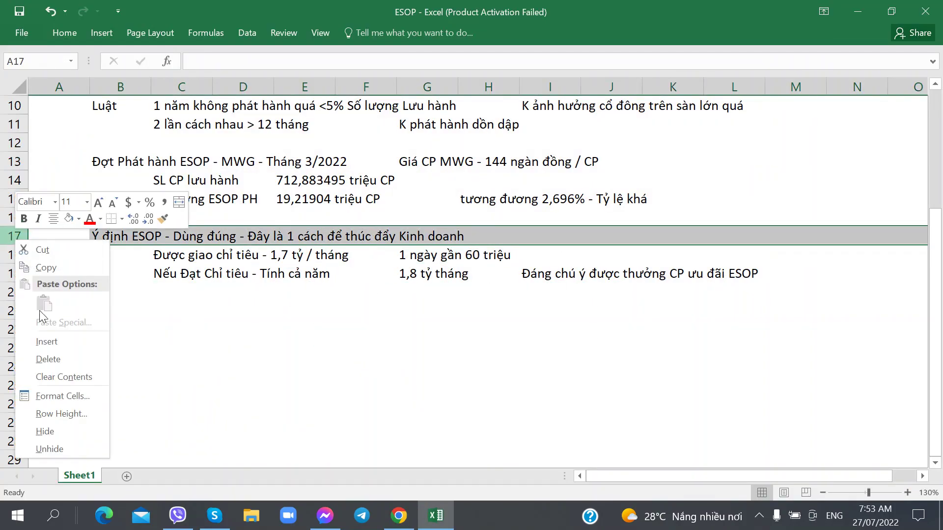
pyautogui.click(54, 342)
pyautogui.press('F4')
pyautogui.press('F4')
pyautogui.press('F4')
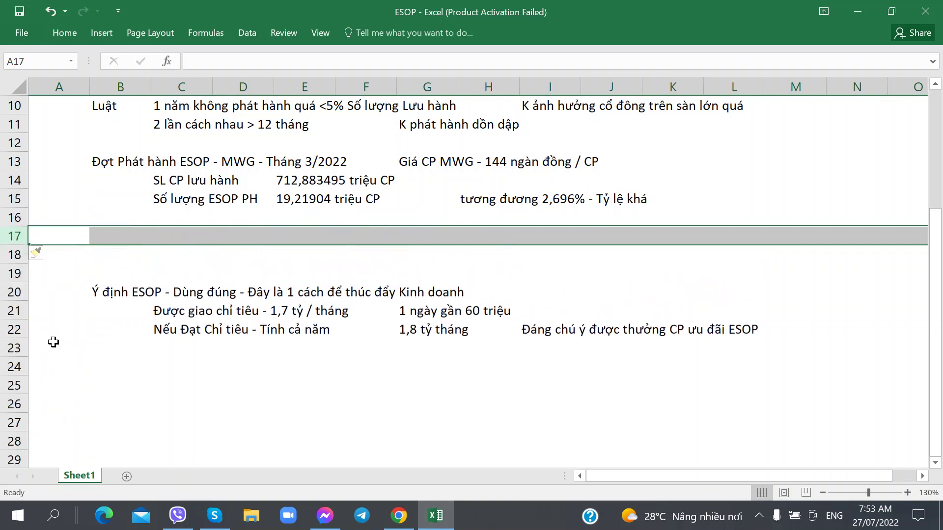
# Step: Enter the heading "Đợt Phát hành ESOP - MWG - Tháng 1/2021" in cell B17
pyautogui.click(126, 233)
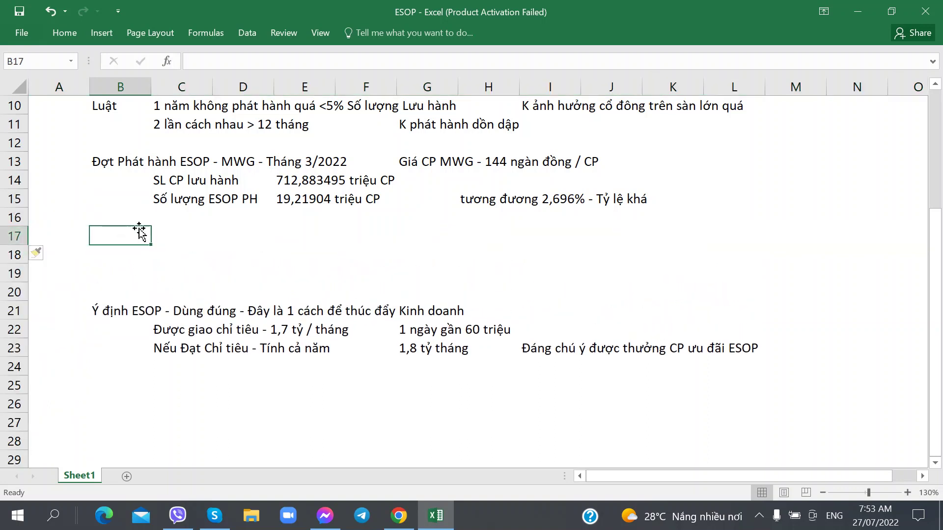
pyautogui.write('D')
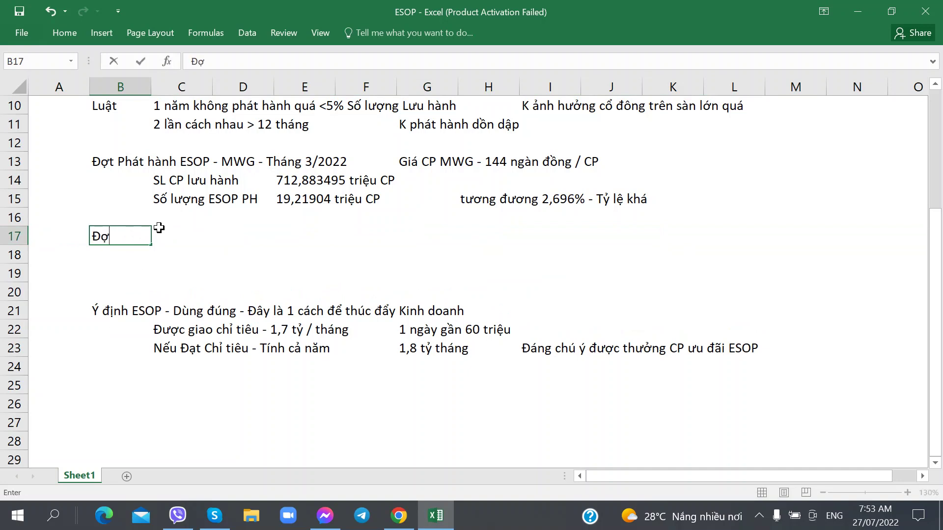
pyautogui.write('ợt Phát ha')
pyautogui.write('nh ')
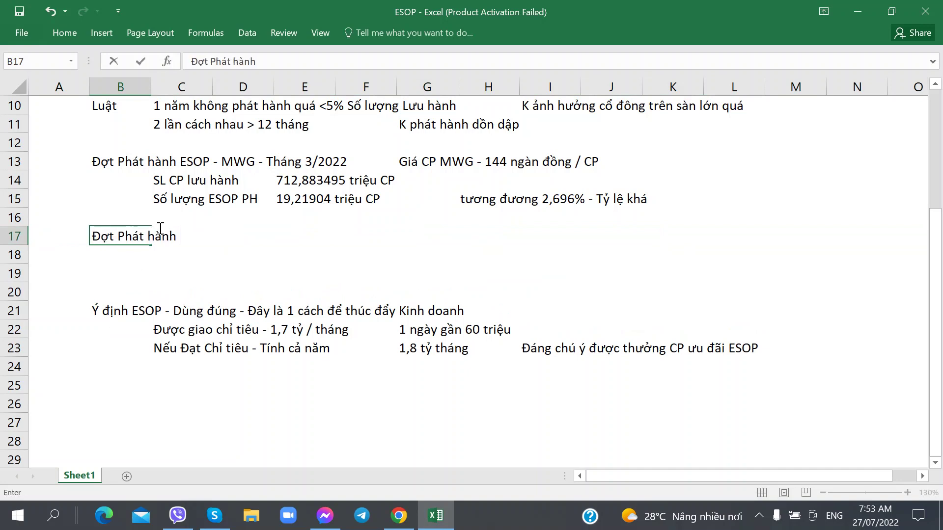
pyautogui.write('ESOP - MWG -')
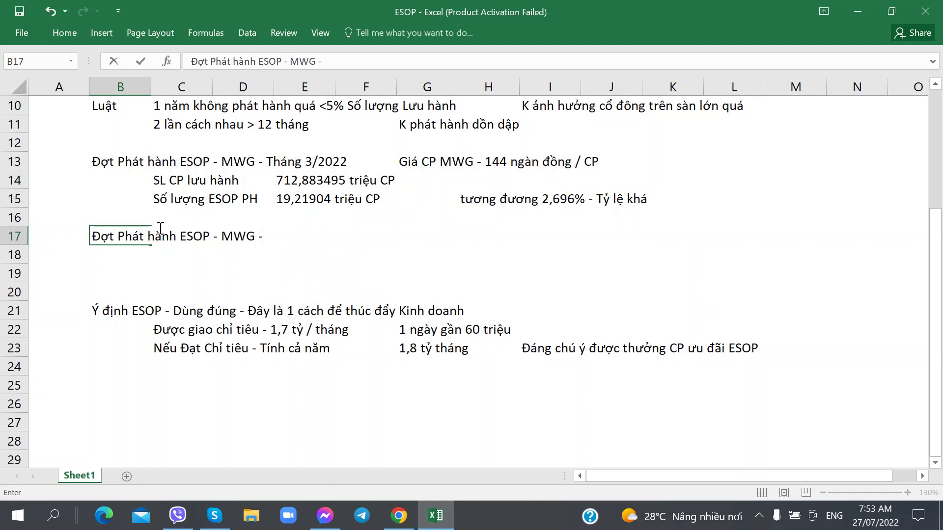
pyautogui.write(' Tháng 1/202')
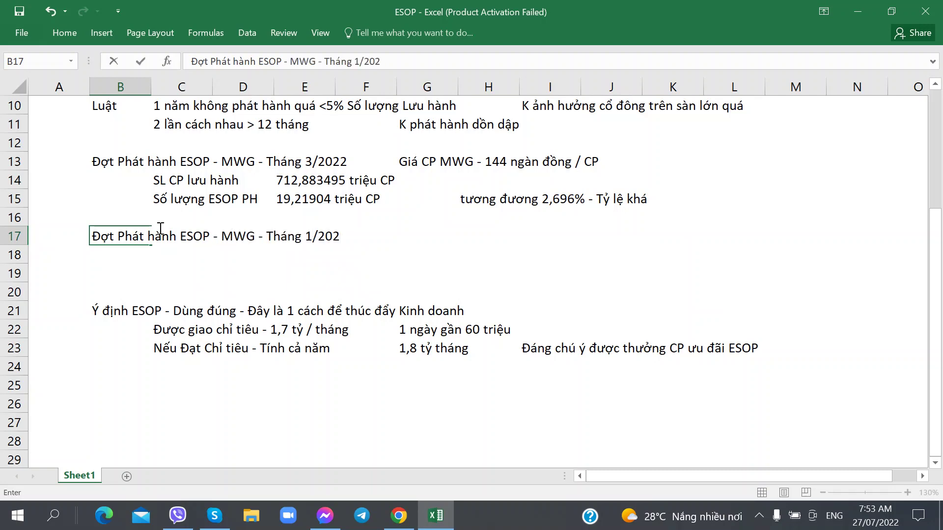
pyautogui.write('1')
pyautogui.click(160, 228)
pyautogui.press('Return')
# Step: Return to Chrome and check the dates of both 2021 reports, then the January report's charter capital and planned quantity
pyautogui.hotkey('alt', 'Tab')
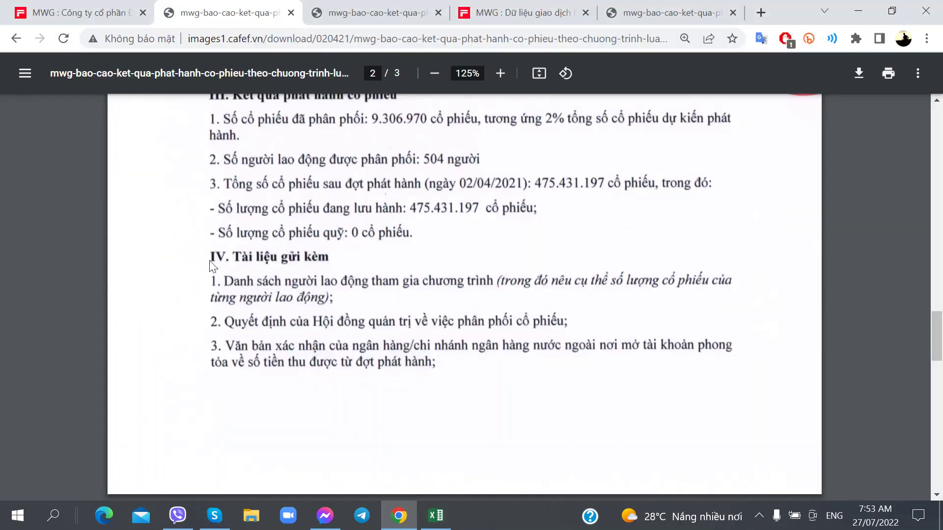
pyautogui.scroll(15, 212, 266)
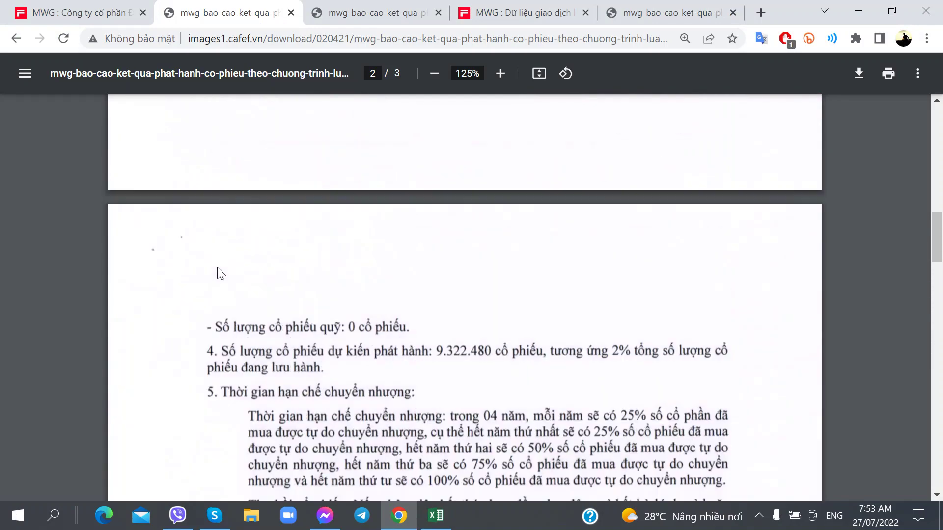
pyautogui.scroll(5, 221, 273)
pyautogui.scroll(12, 221, 271)
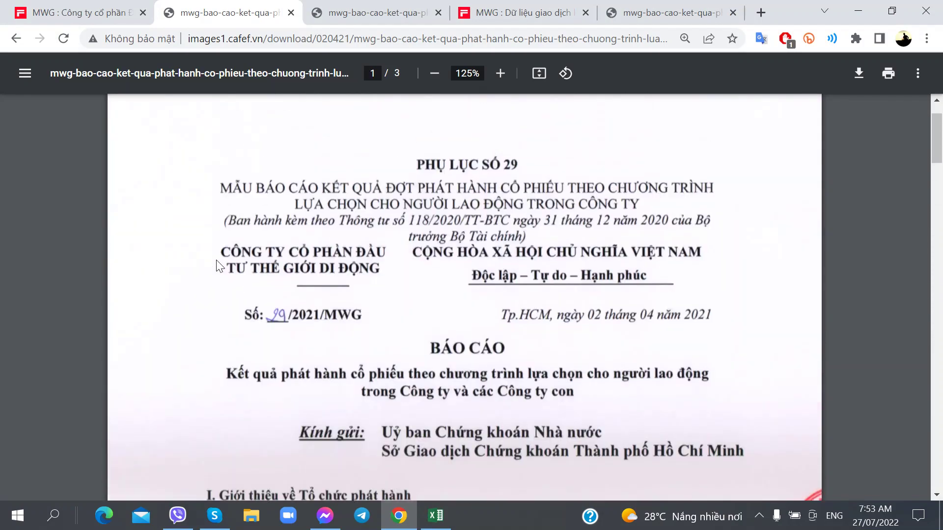
pyautogui.scroll(-4, 220, 267)
pyautogui.click(347, 6)
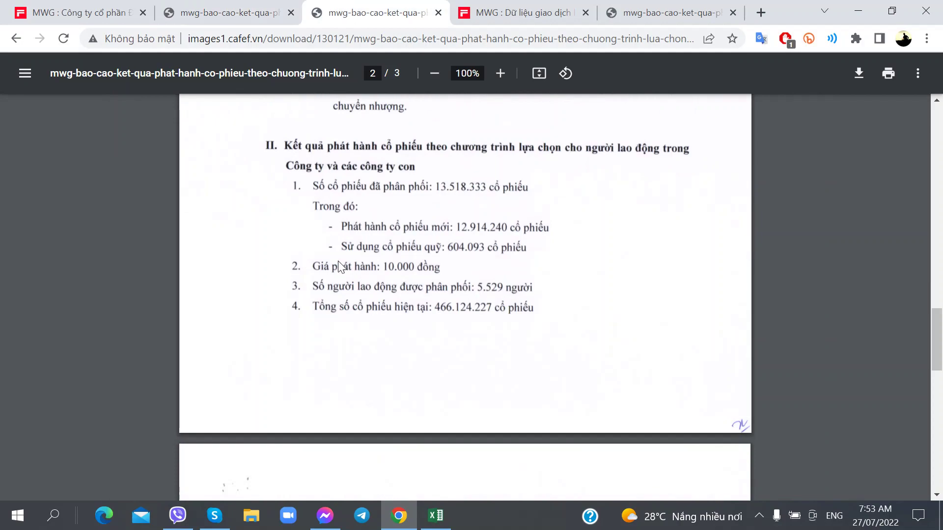
pyautogui.scroll(15, 338, 263)
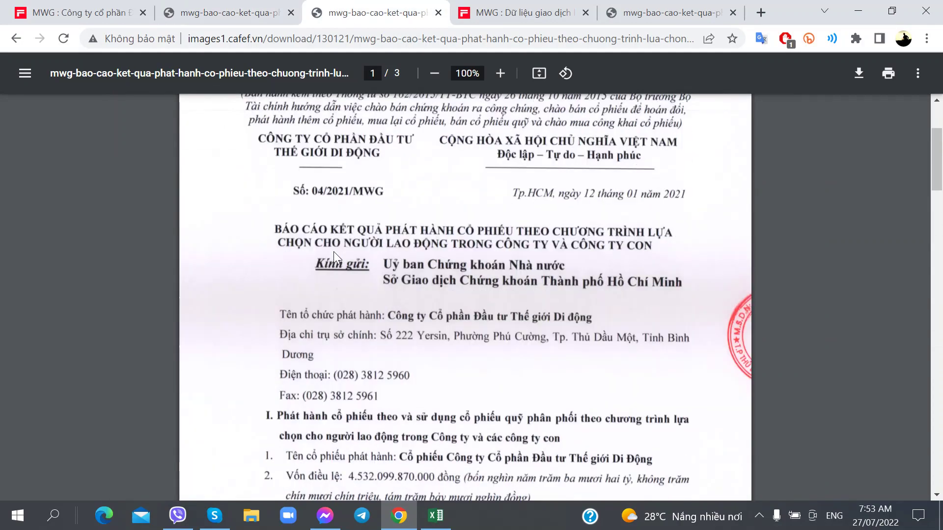
pyautogui.keyDown('ctrl'); pyautogui.scroll(2, 333, 251); pyautogui.keyUp('ctrl')
pyautogui.scroll(-6, 333, 252)
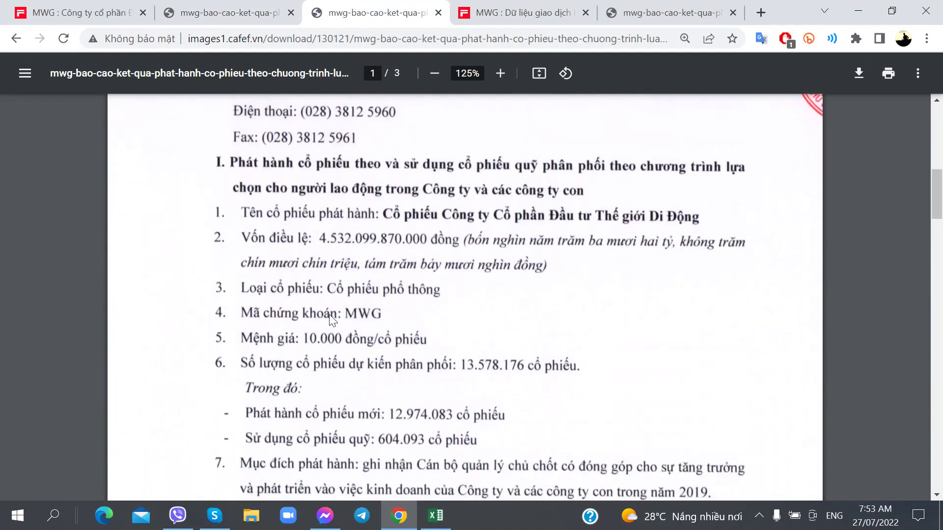
# Step: Switch to Excel and copy the "SL CP lưu hành" label from C14 into C18
pyautogui.hotkey('alt', 'Tab')
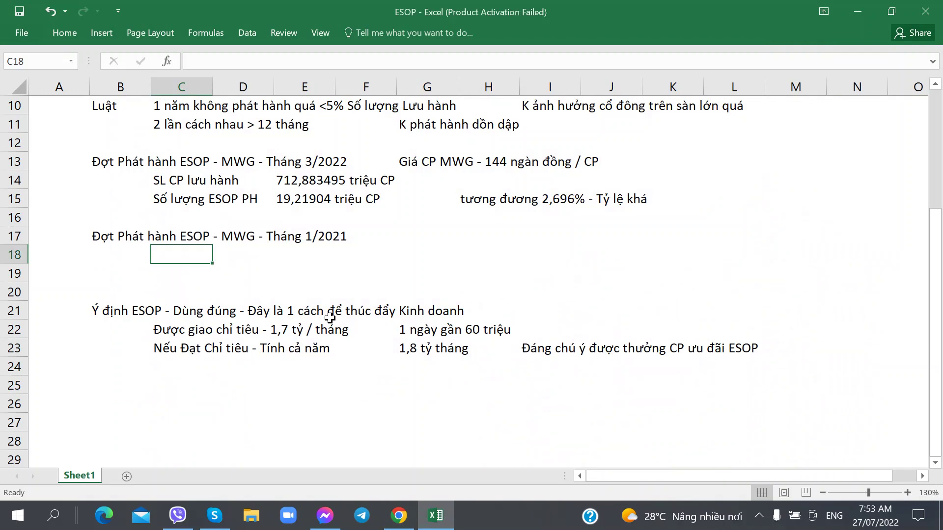
pyautogui.click(196, 181)
pyautogui.hotkey('ctrl', 'c')
pyautogui.click(177, 252)
pyautogui.hotkey('ctrl', 'v')
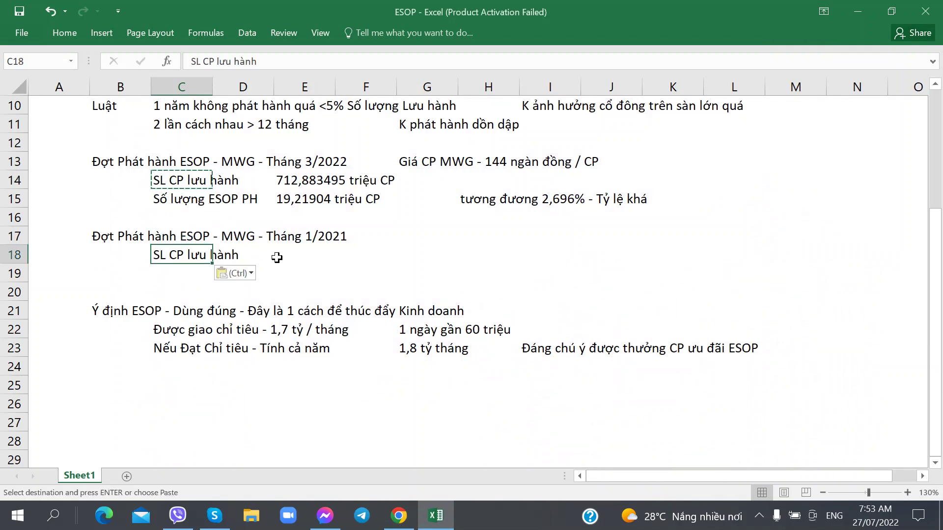
# Step: Enter "452,605894 triệu CP" in E18 as the outstanding shares, checking the figure against the browser
pyautogui.click(277, 257)
pyautogui.write('453,')
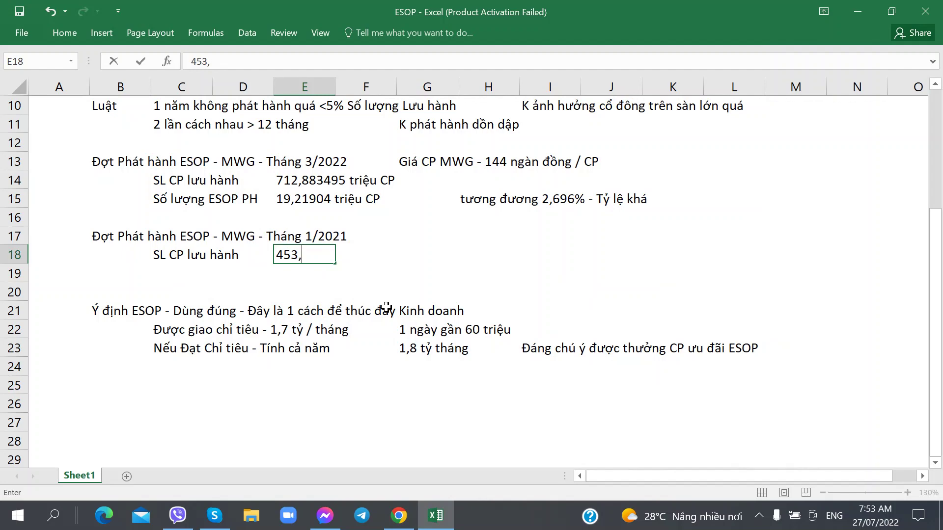
pyautogui.hotkey('alt', 'Tab')
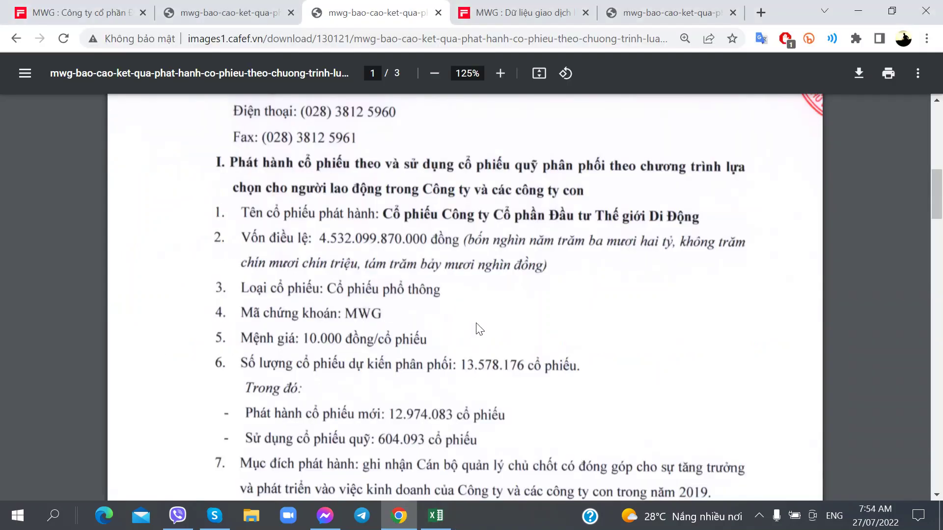
pyautogui.hotkey('ctrl', '1')
pyautogui.hotkey('alt', 'Tab')
pyautogui.write('2')
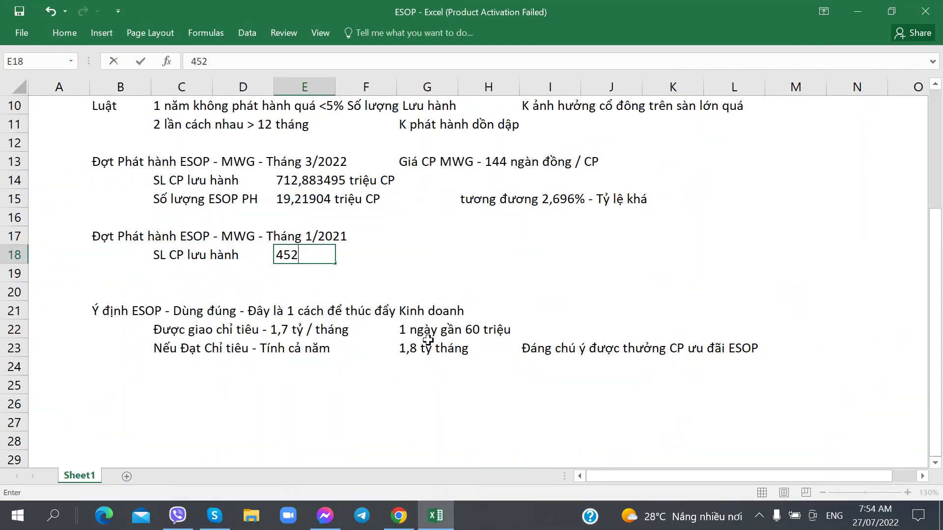
pyautogui.write(',605 tr')
pyautogui.press('BackSpace')
pyautogui.press('BackSpace')
pyautogui.press('BackSpace')
pyautogui.hotkey('alt', 'Tab')
pyautogui.hotkey('alt', 'Tab')
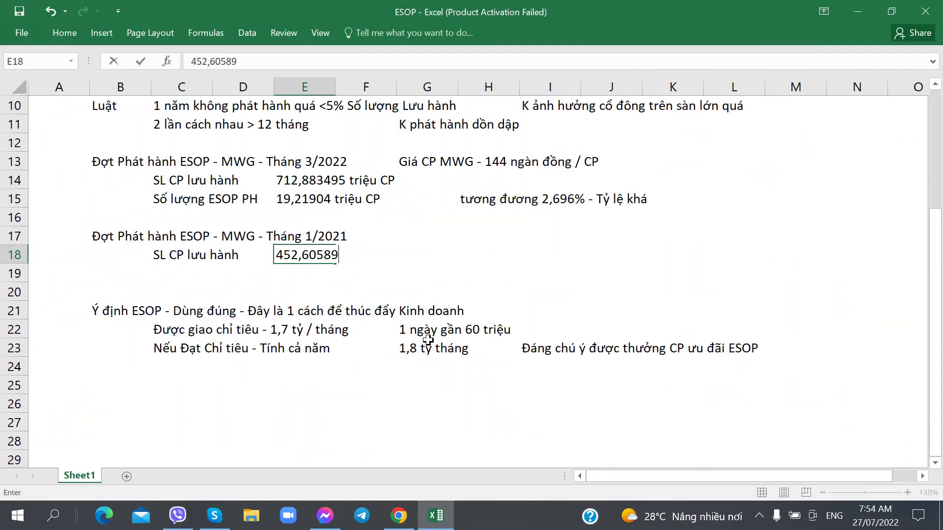
pyautogui.write('894 triệu CP')
pyautogui.press('Return')
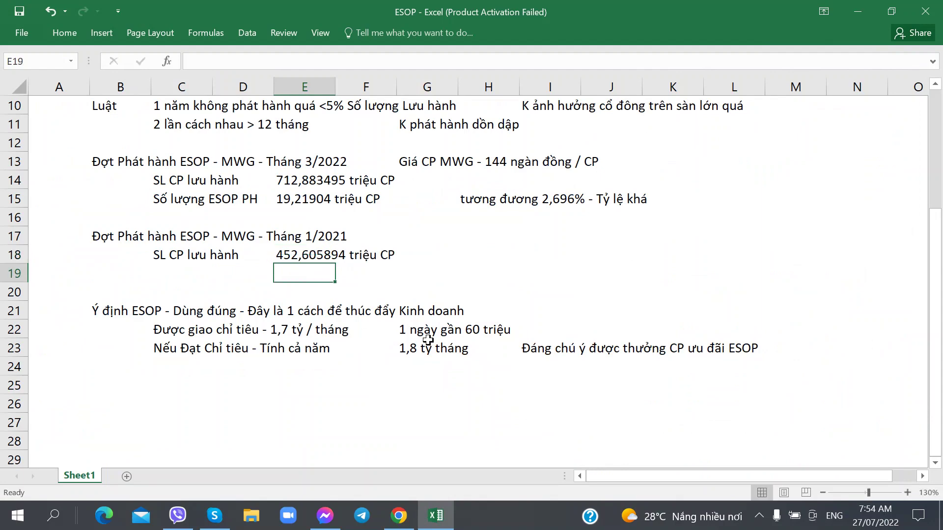
# Step: Copy the "Số lượng ESOP PH" label from C15 into C19
pyautogui.click(169, 202)
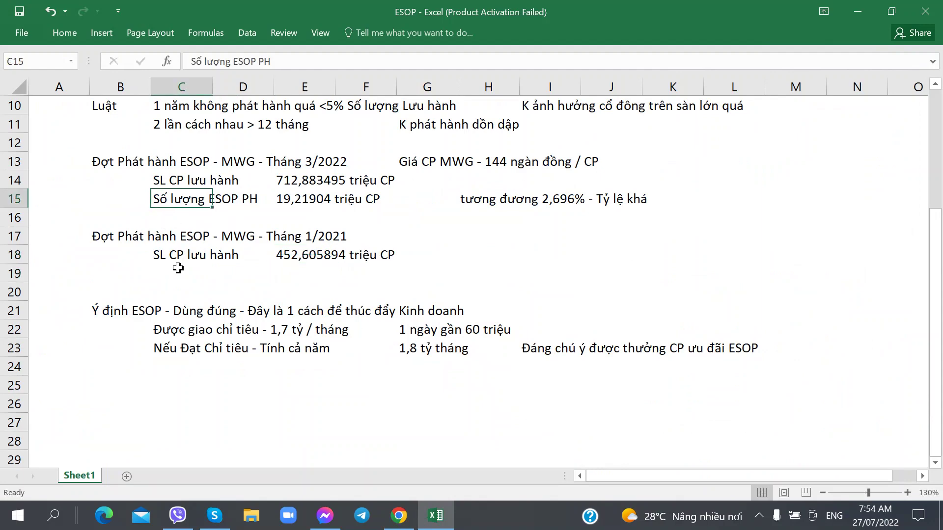
pyautogui.hotkey('ctrl', 'c')
pyautogui.click(201, 272)
pyautogui.hotkey('ctrl', 'v')
# Step: Look up the distributed quantity in the January 2021 report and enter "13,518333 triệu CP" in E19
pyautogui.click(399, 516)
pyautogui.click(376, 13)
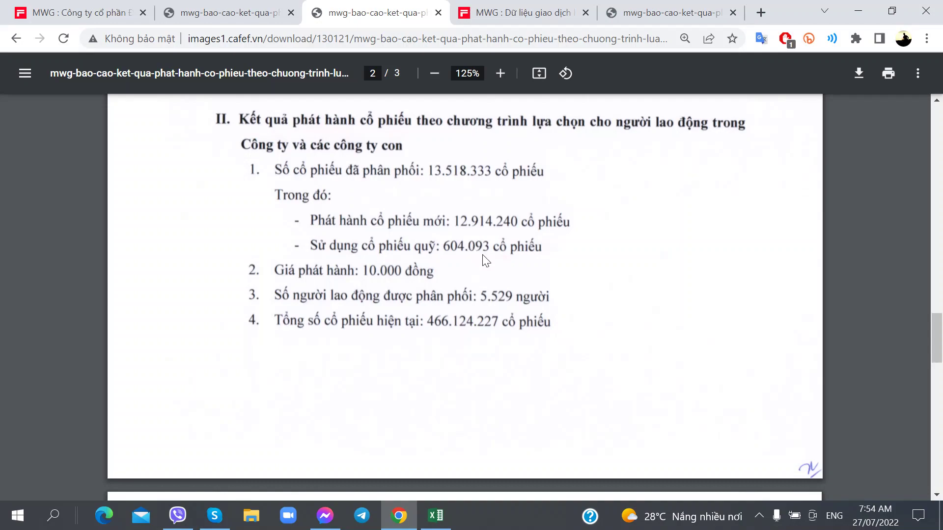
pyautogui.hotkey('alt', 'Tab')
pyautogui.write('13,')
pyautogui.hotkey('alt', 'Tab')
pyautogui.hotkey('alt', 'Tab')
pyautogui.write('518')
pyautogui.hotkey('alt', 'Tab')
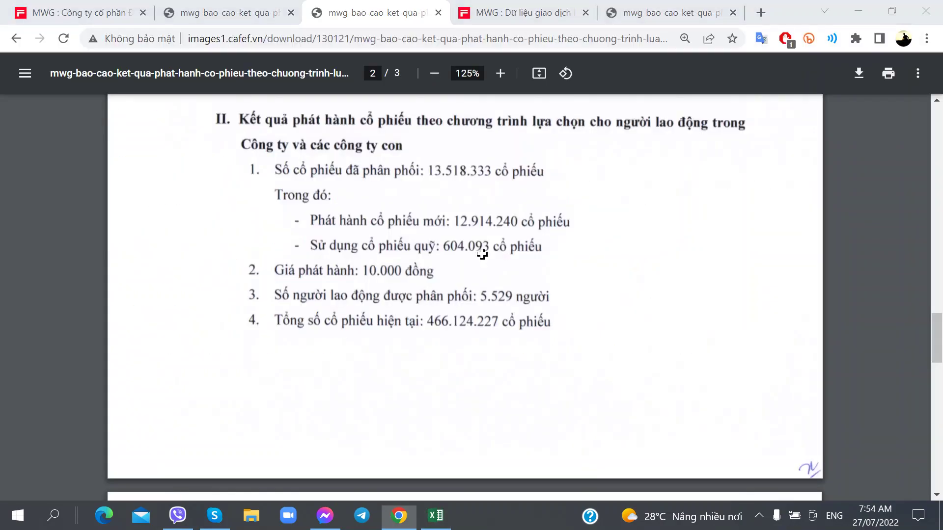
pyautogui.hotkey('alt', 'Tab')
pyautogui.write('33')
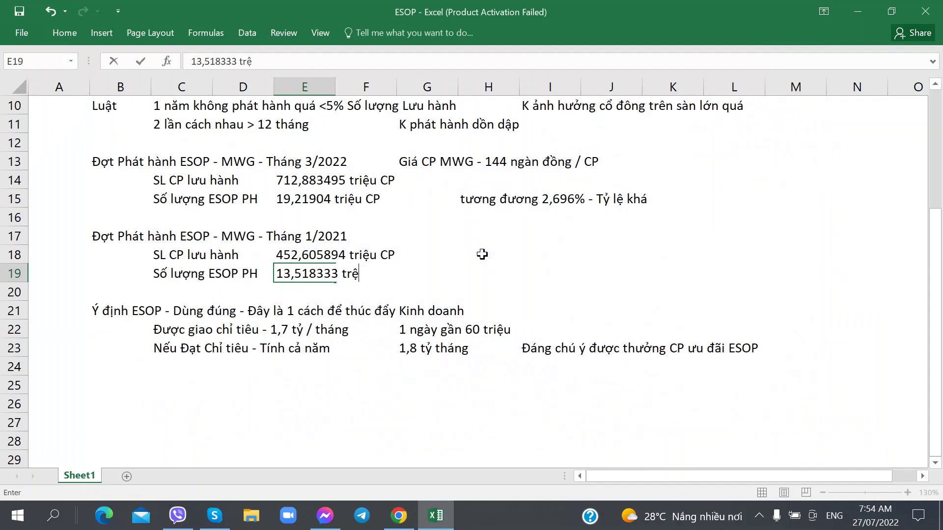
pyautogui.write('3 triệu CP')
# Step: Note the issuance ratio as "Khoảng 3%" in cell H19
pyautogui.press('Right')
pyautogui.press('Right')
pyautogui.press('Right')
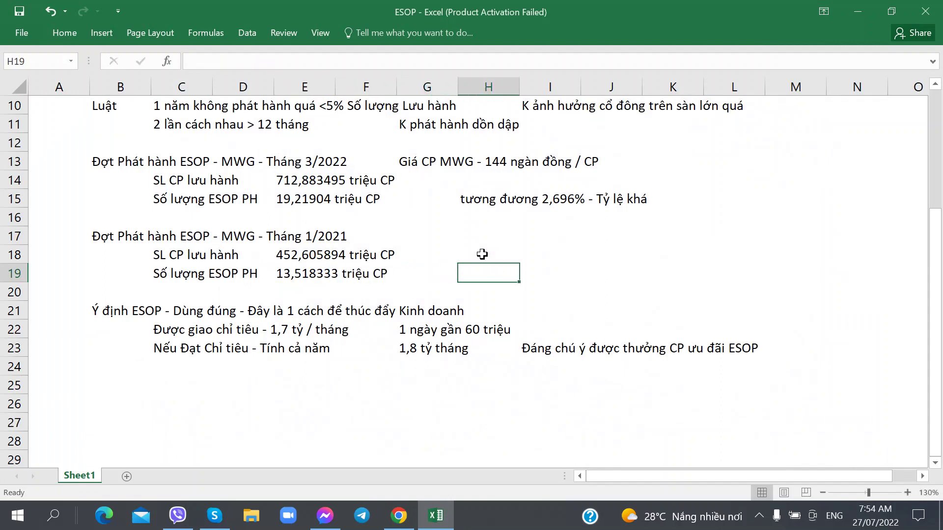
pyautogui.write('Khoảng 3')
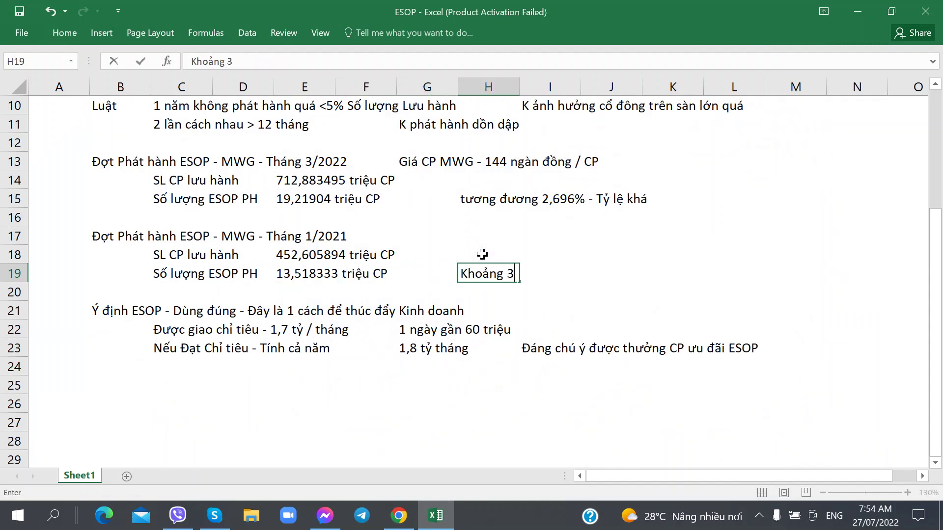
pyautogui.write('%')
pyautogui.press('Return')
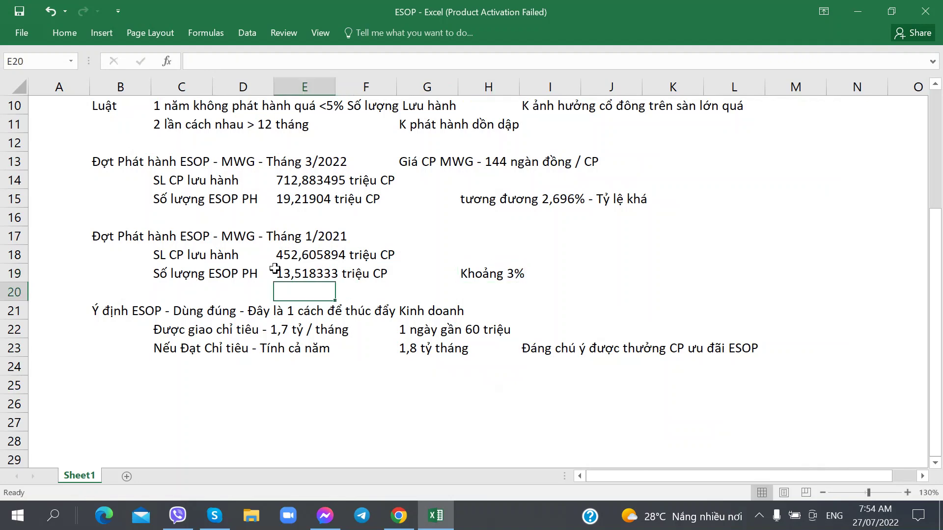
# Step: Insert a blank row at row 20 beneath the January 2021 issuance figures and select C20
pyautogui.rightClick(15, 292)
pyautogui.click(66, 176)
pyautogui.click(153, 292)
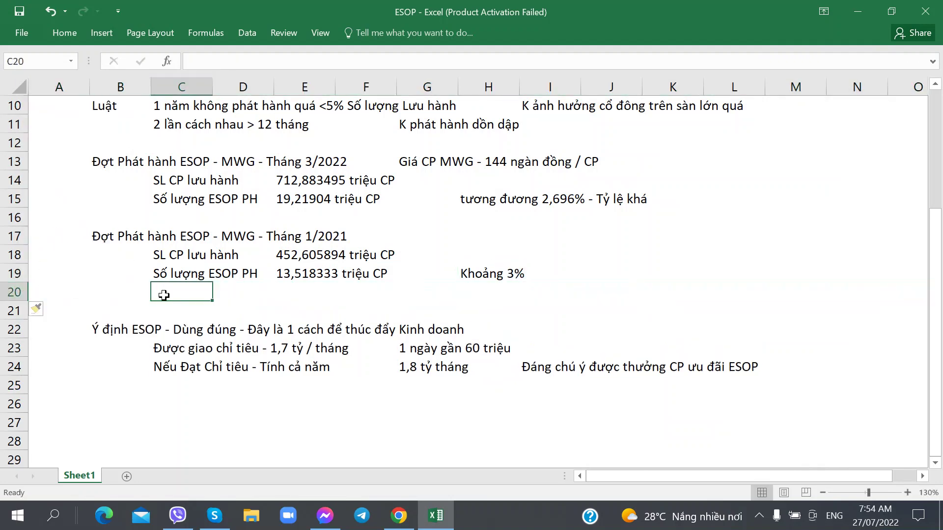
# Step: Look up the transfer restriction in the January 2021 report and enter "Hạn chế 4 năm - Mỗi năm là giải tỏa 25%" in C20
pyautogui.click(399, 515)
pyautogui.scroll(-3, 270, 290)
pyautogui.scroll(15, 270, 289)
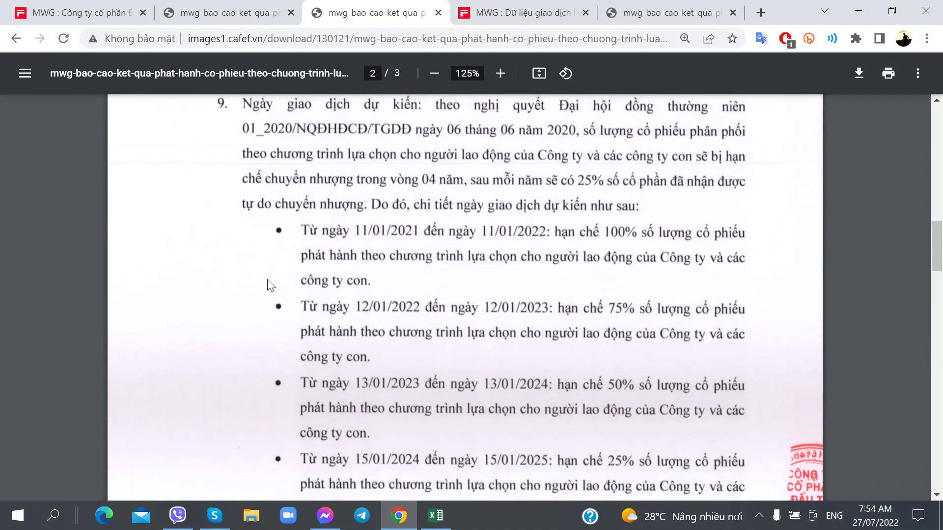
pyautogui.scroll(-5, 462, 289)
pyautogui.scroll(-10, 460, 290)
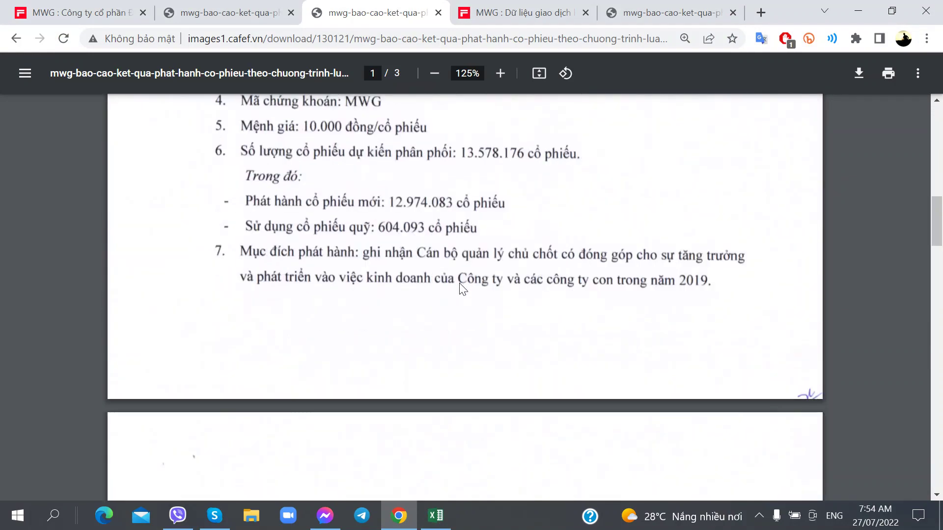
pyautogui.scroll(-4, 460, 289)
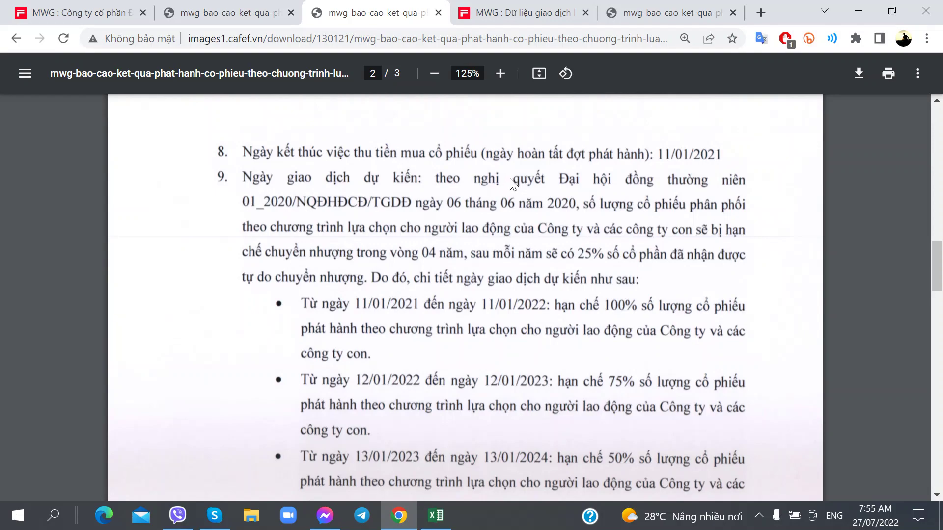
pyautogui.scroll(-7, 511, 178)
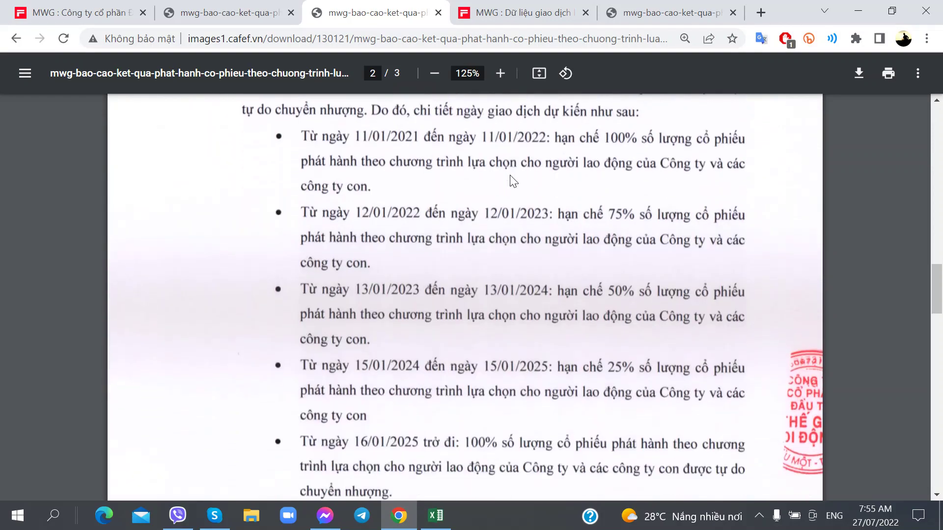
pyautogui.scroll(4, 511, 182)
pyautogui.scroll(2, 511, 182)
pyautogui.hotkey('alt', 'Tab')
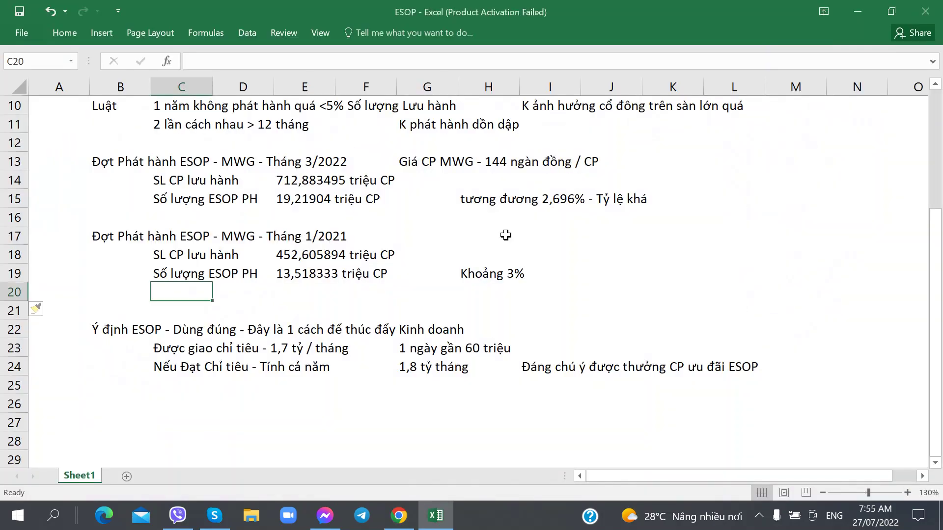
pyautogui.write('Hạn chế ')
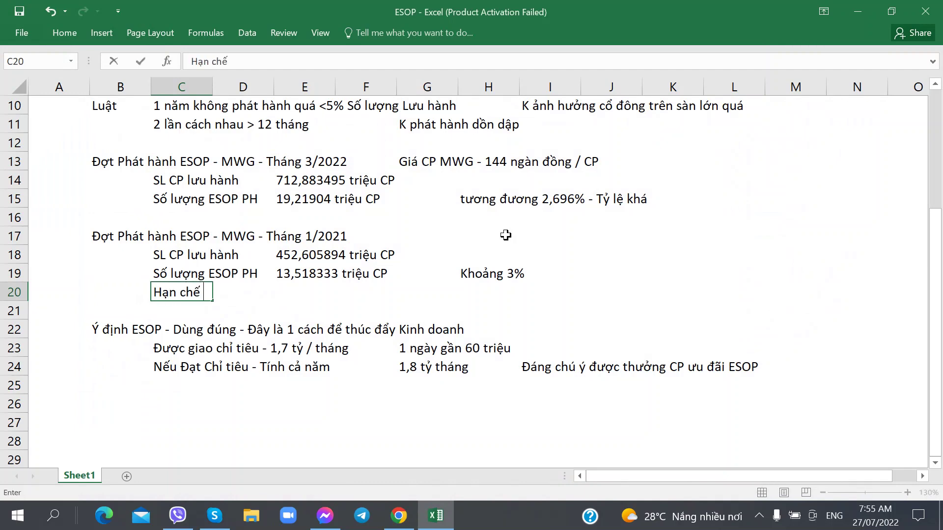
pyautogui.write('4 năm - Mỗi năm la')
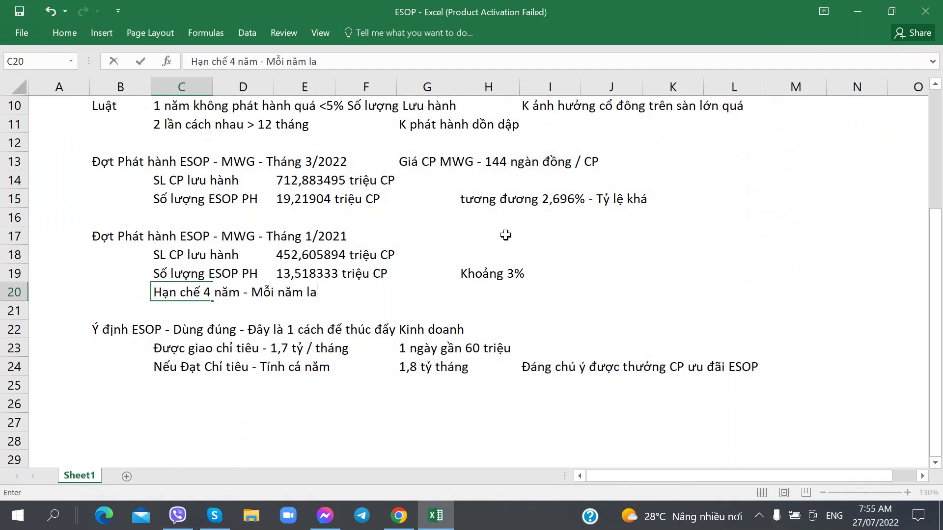
pyautogui.write(' giải tỏ')
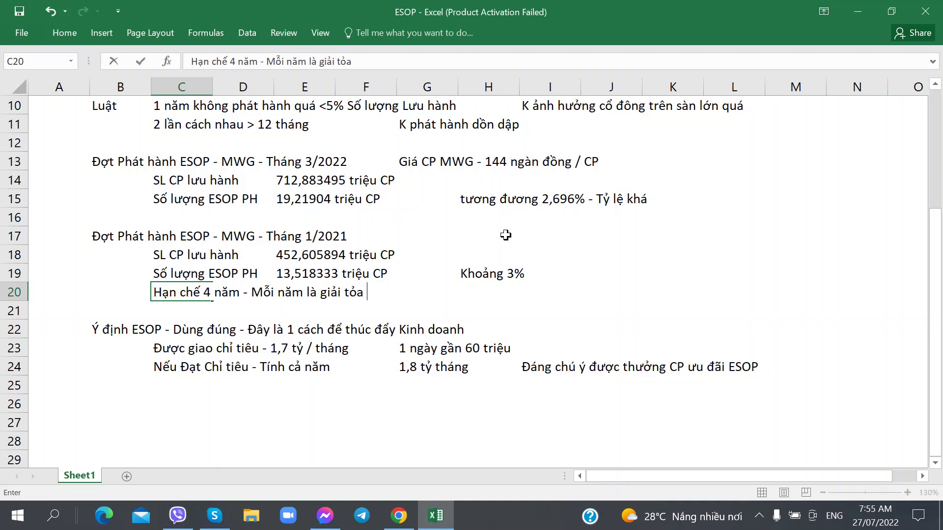
pyautogui.write('a 25%')
pyautogui.press('Return')
# Step: Check the issue price in the results section of the January 2021 issuance report, returning to the notes sheet
pyautogui.hotkey('alt', 'Tab')
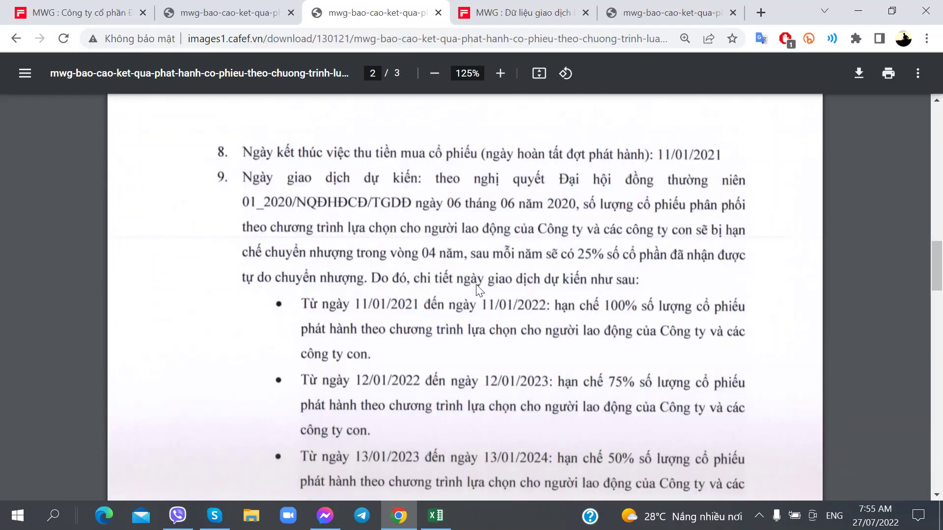
pyautogui.scroll(-1, 462, 299)
pyautogui.scroll(-10, 461, 298)
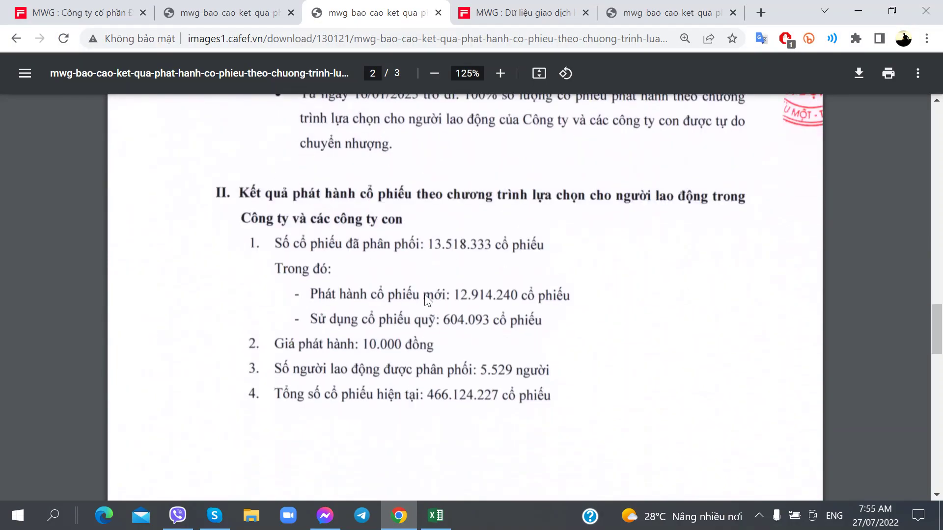
pyautogui.scroll(-3, 423, 300)
pyautogui.hotkey('alt', 'Tab')
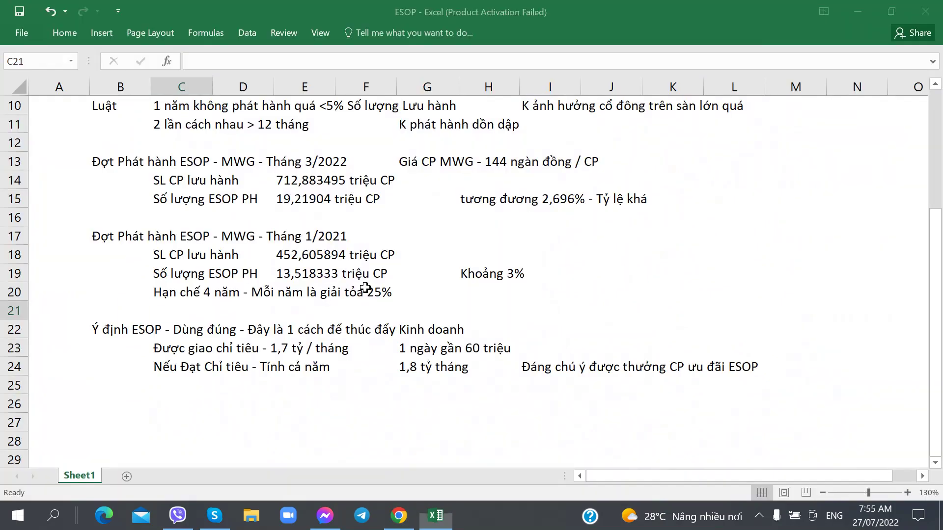
pyautogui.write('Giá')
pyautogui.press('BackSpace')
pyautogui.press('BackSpace')
pyautogui.press('BackSpace')
pyautogui.press('Escape')
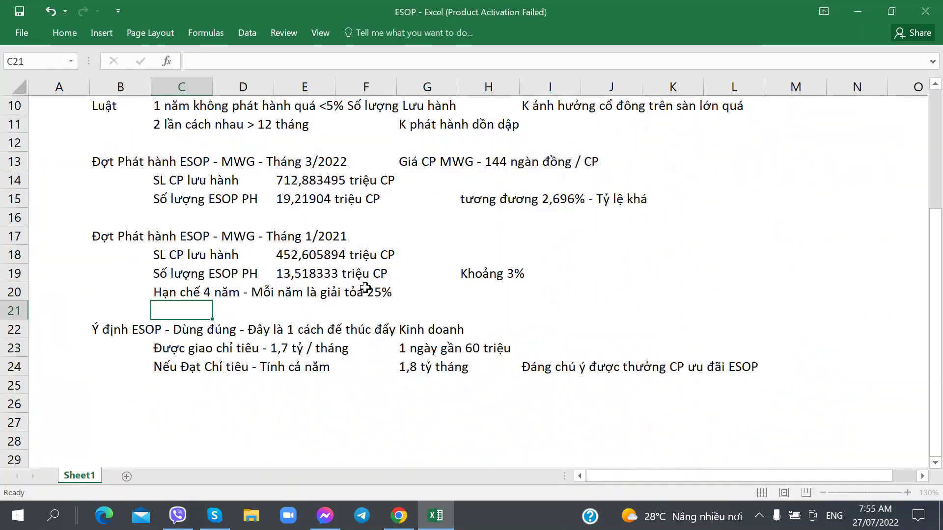
# Step: Insert two blank rows at row 21 beneath the transfer restriction note and select C21
pyautogui.press('Right')
pyautogui.rightClick(14, 310)
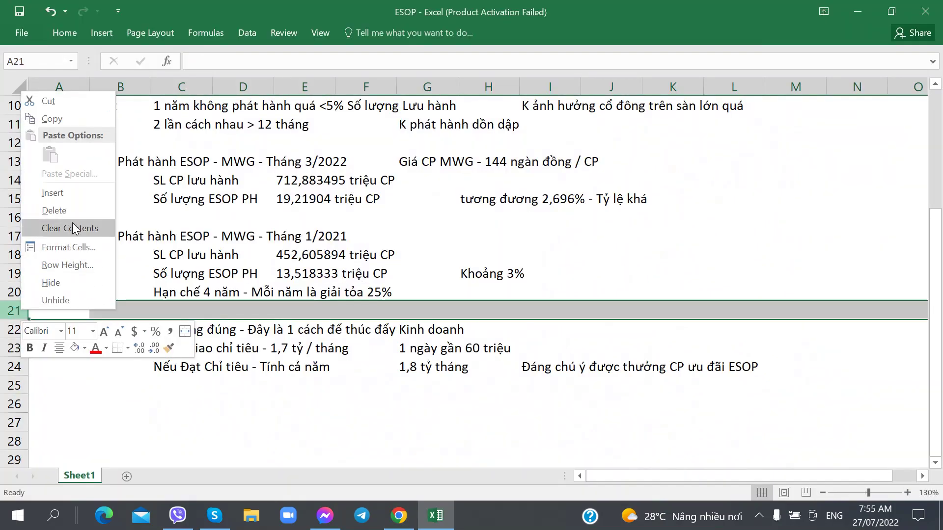
pyautogui.click(71, 196)
pyautogui.press('F4')
pyautogui.click(181, 311)
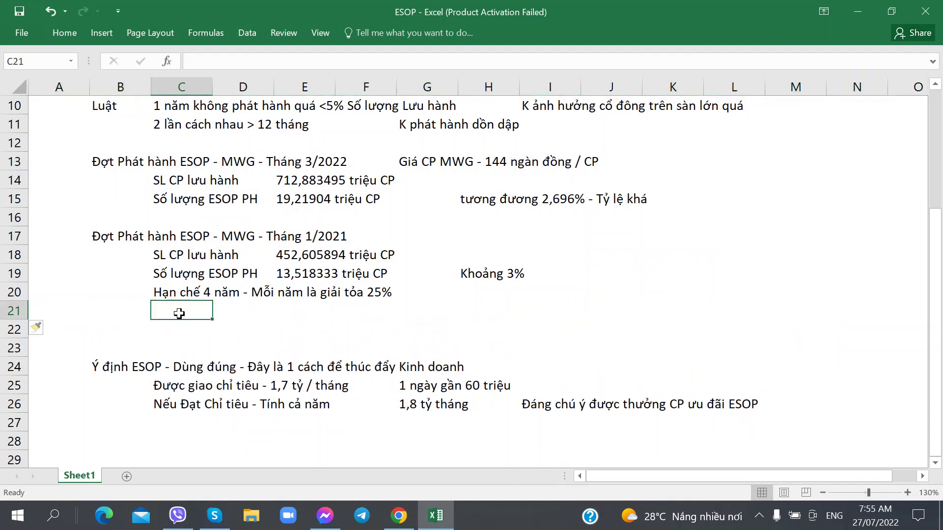
# Step: Label C21 "Giá Phát hành" as worded in the report and enter "10 ngàn đồng" in E21
pyautogui.write('Giá CP')
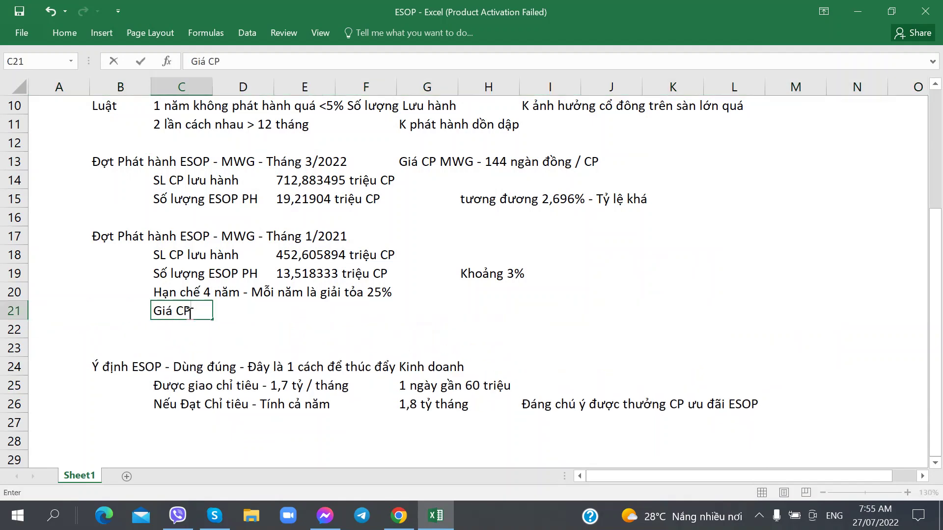
pyautogui.hotkey('alt', 'Tab')
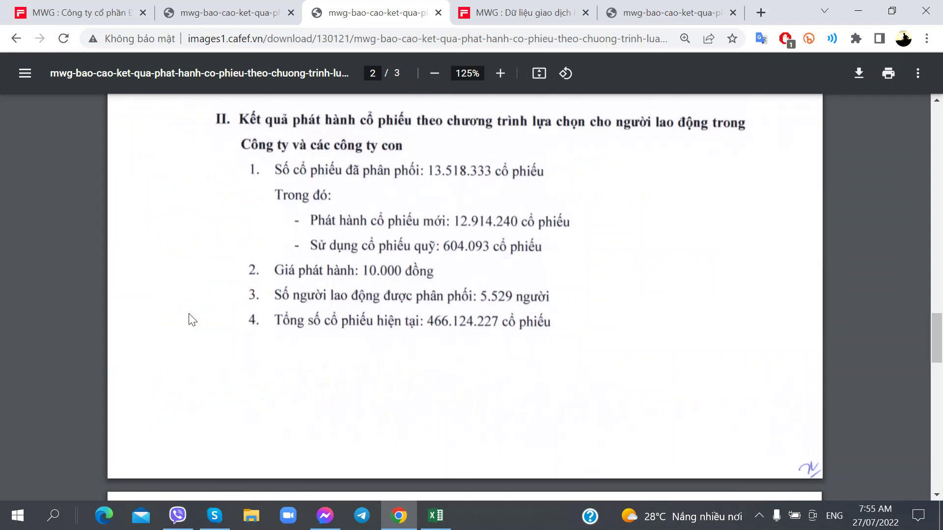
pyautogui.hotkey('alt', 'Tab')
pyautogui.write('Phát hành')
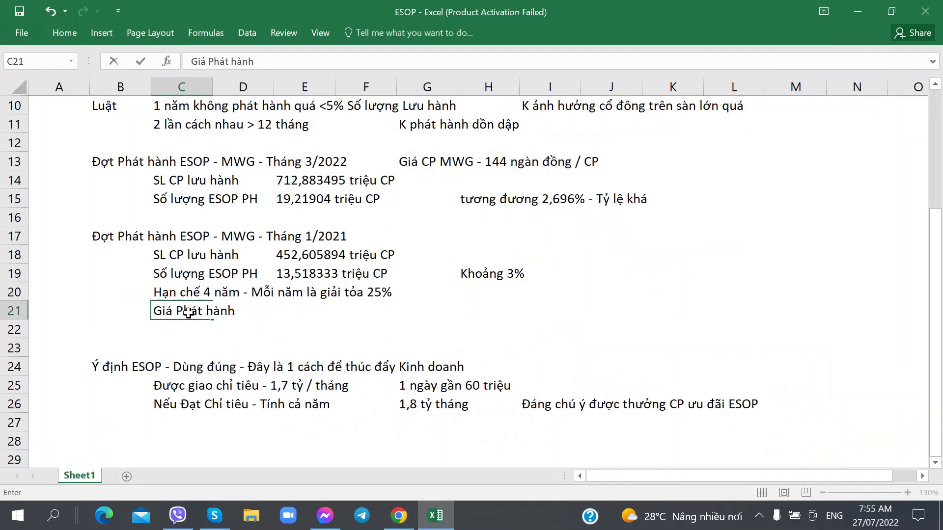
pyautogui.press('Tab')
pyautogui.press('Tab')
pyautogui.write('10 ngàn đồng')
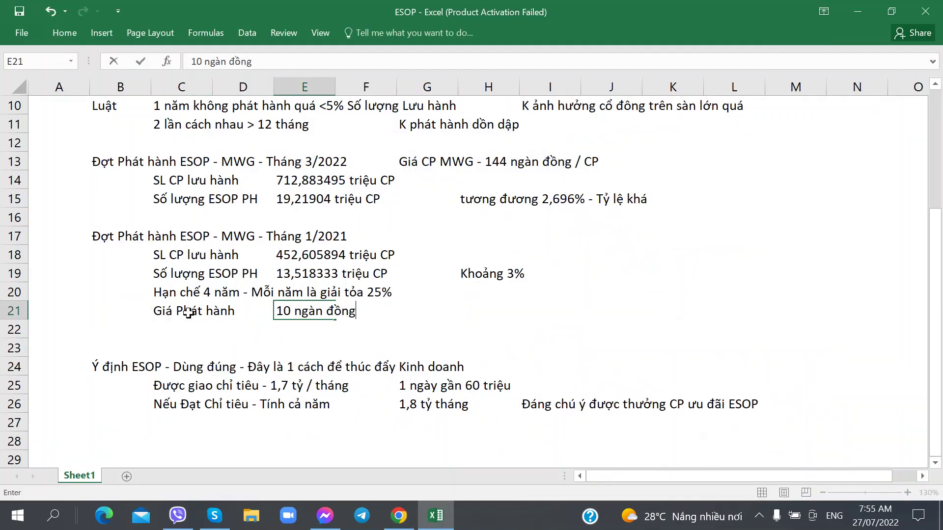
pyautogui.press('Return')
# Step: Check the number of employees receiving shares in the January 2021 report and label C22 "Số lượng Lao động"
pyautogui.hotkey('alt', 'Tab')
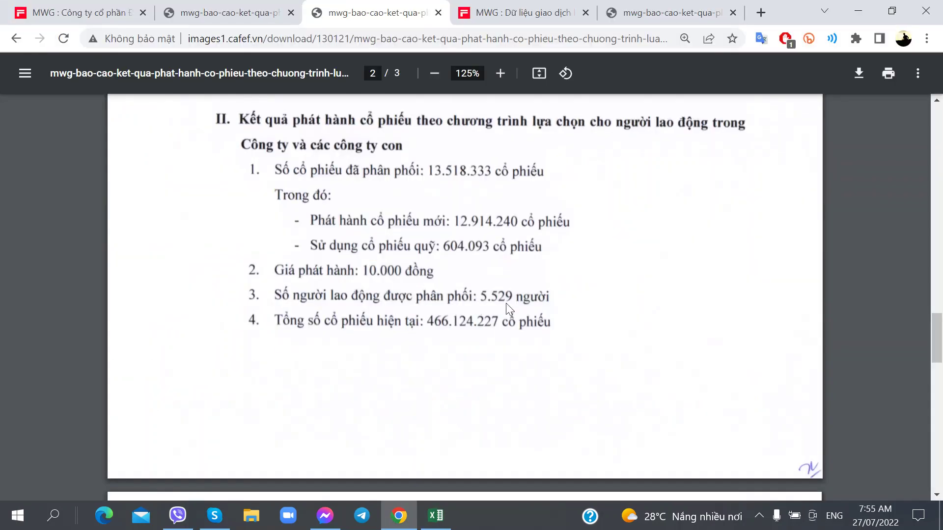
pyautogui.hotkey('alt', 'Tab')
pyautogui.write('Số lượng ESOP PH')
pyautogui.press('BackSpace')
pyautogui.press('BackSpace')
pyautogui.press('BackSpace')
pyautogui.press('BackSpace')
pyautogui.press('BackSpace')
pyautogui.press('BackSpace')
pyautogui.press('BackSpace')
pyautogui.press('BackSpace')
pyautogui.press('BackSpace')
pyautogui.press('BackSpace')
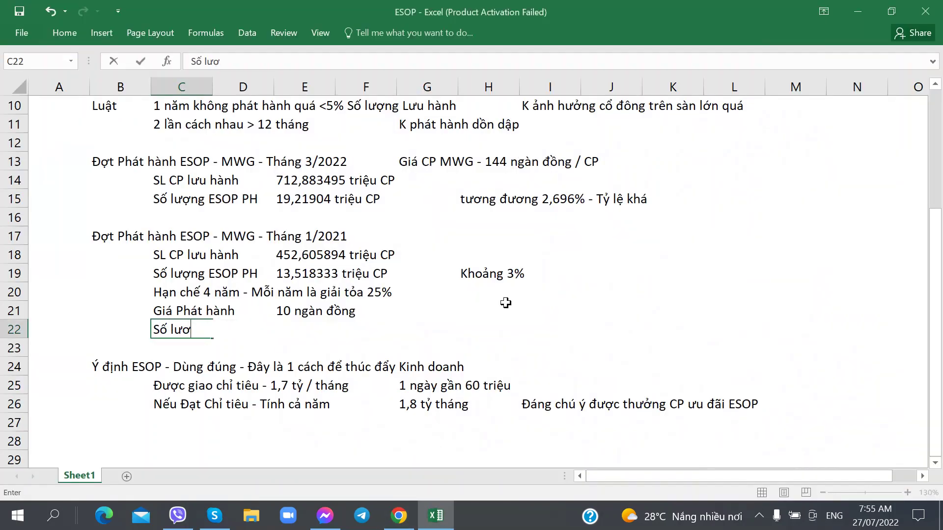
pyautogui.write('ng Lao d')
pyautogui.write('ộng')
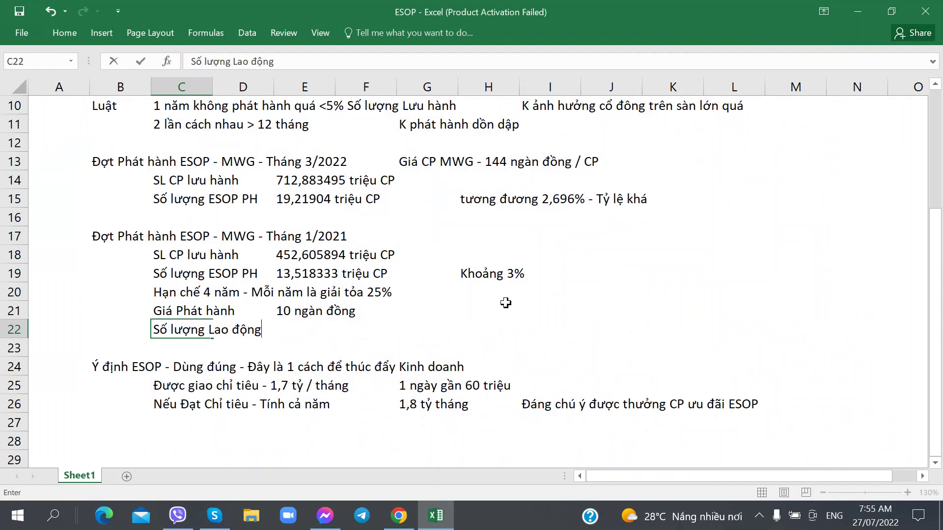
# Step: Enter the number of employees receiving shares, "5529 người", in E22, rechecking the report for the figure
pyautogui.press('Tab')
pyautogui.press('Tab')
pyautogui.hotkey('alt', 'Tab')
pyautogui.hotkey('alt', 'Tab')
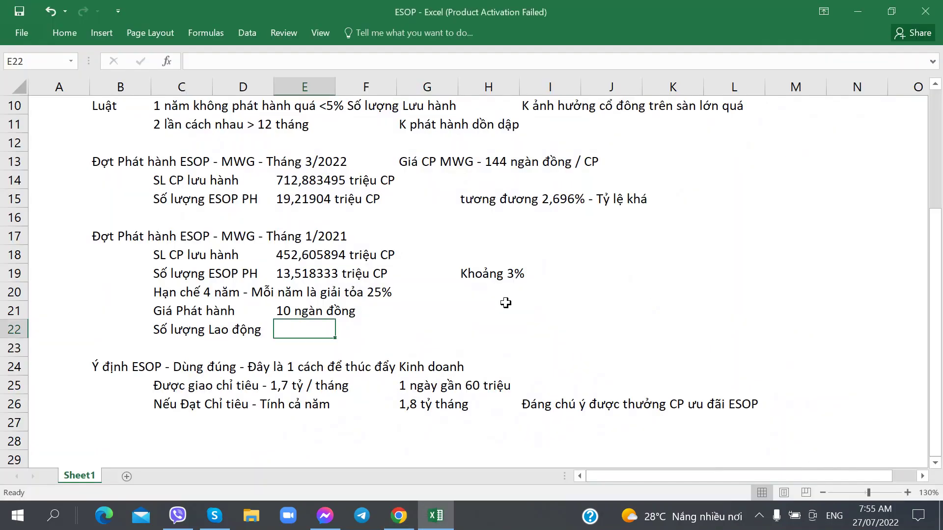
pyautogui.write('552')
pyautogui.write('9 người')
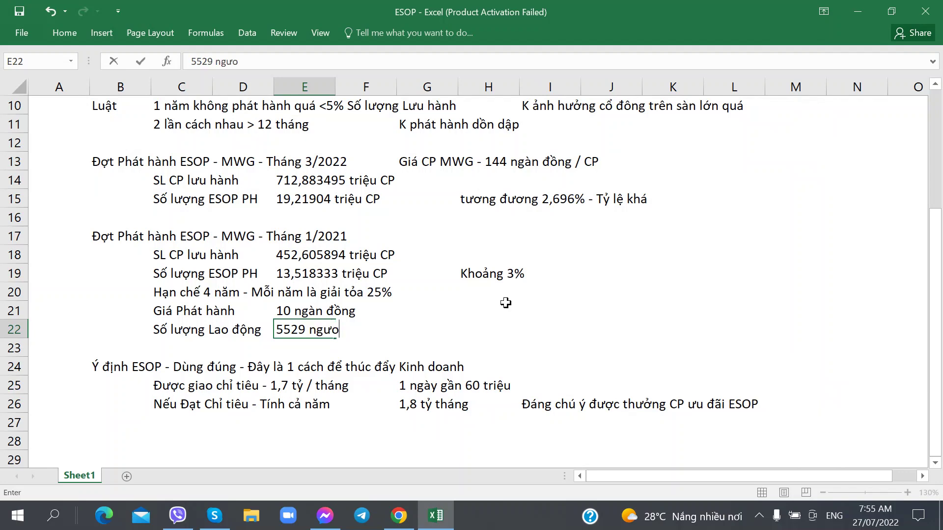
pyautogui.press('Tab')
# Step: Reword the employee count label in C22 to "Số lượng LĐ đc"
pyautogui.press('Left')
pyautogui.press('Left')
pyautogui.press('Left')
pyautogui.press('F2')
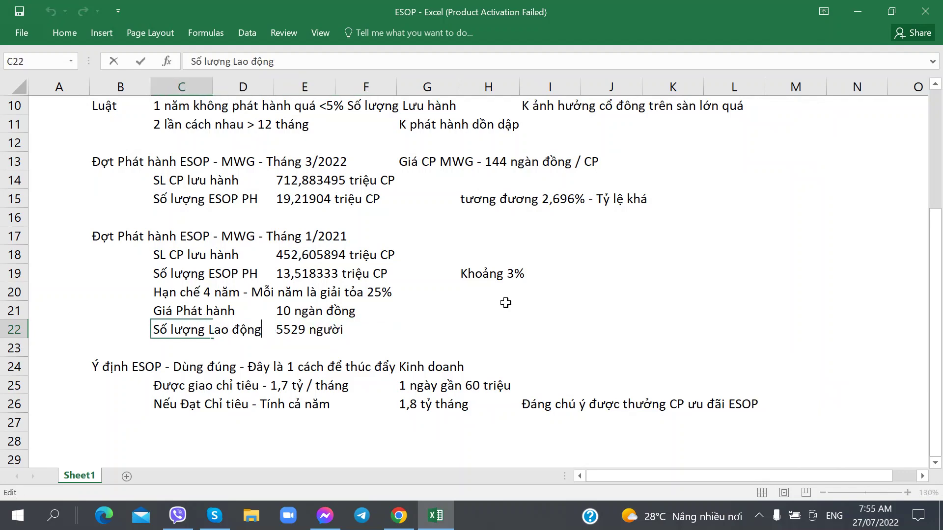
pyautogui.hotkey('ctrl', 'shift', 'Left')
pyautogui.hotkey('ctrl', 'shift', 'Left')
pyautogui.write('LD đ')
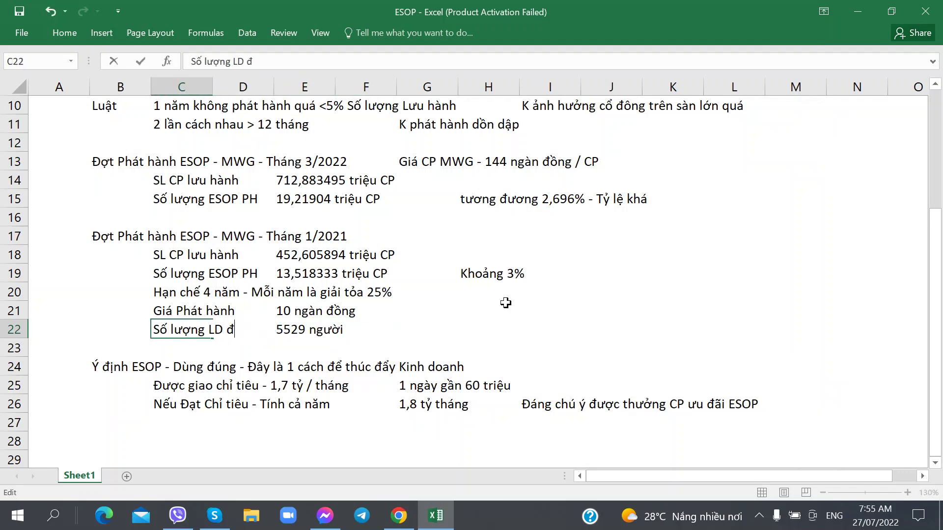
pyautogui.press('BackSpace')
pyautogui.press('BackSpace')
pyautogui.press('BackSpace')
pyautogui.write('Đ')
pyautogui.press('Return')
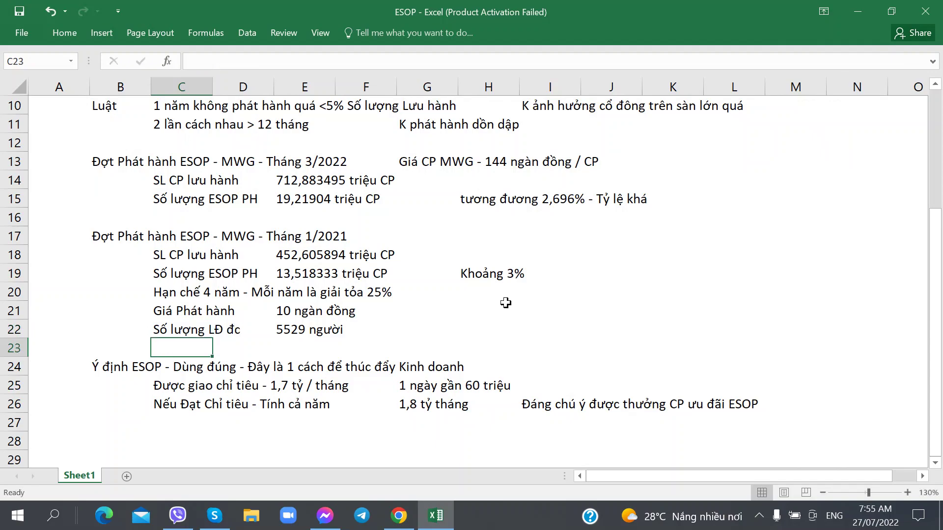
# Step: Select G22, and from MWG's CafeF page open the audited consolidated 2020 financial report in a new browser tab
pyautogui.click(426, 326)
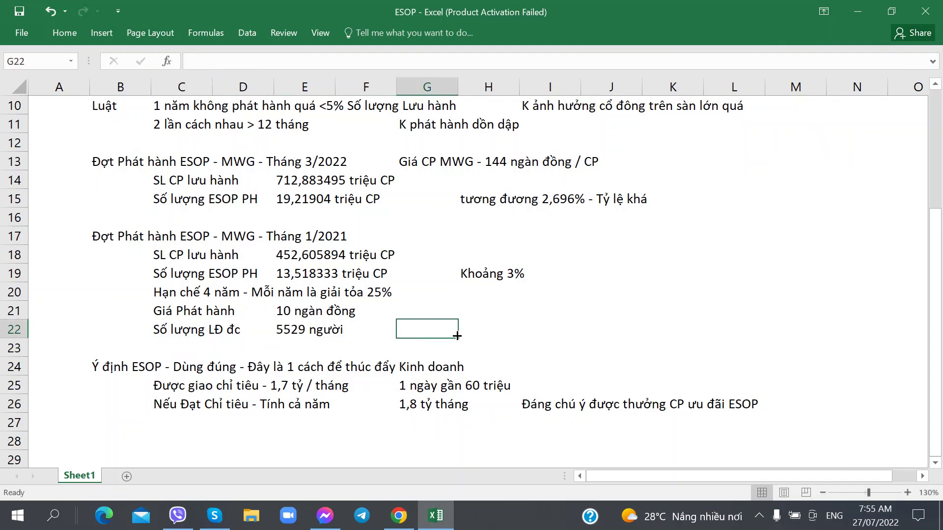
pyautogui.hotkey('alt', 'Tab')
pyautogui.hotkey('ctrl', '1')
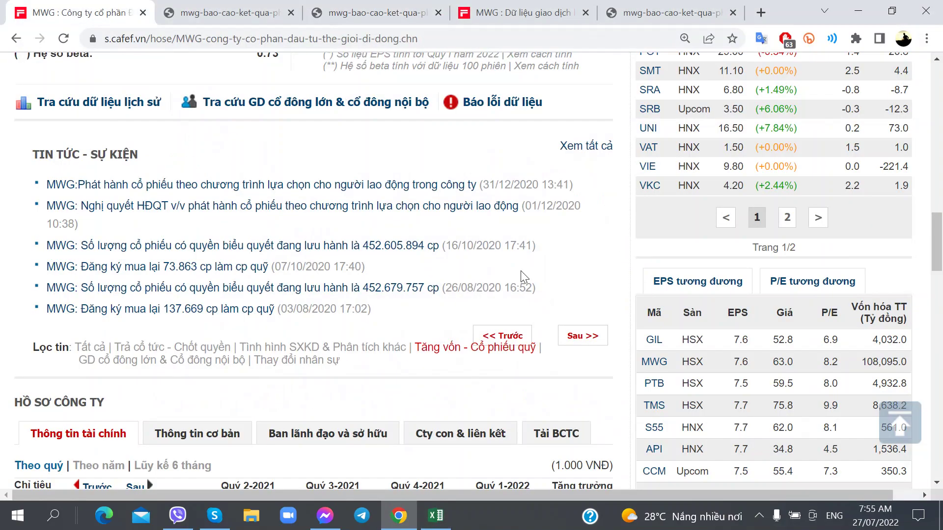
pyautogui.scroll(-7, 520, 270)
pyautogui.click(549, 147)
pyautogui.scroll(-13, 505, 270)
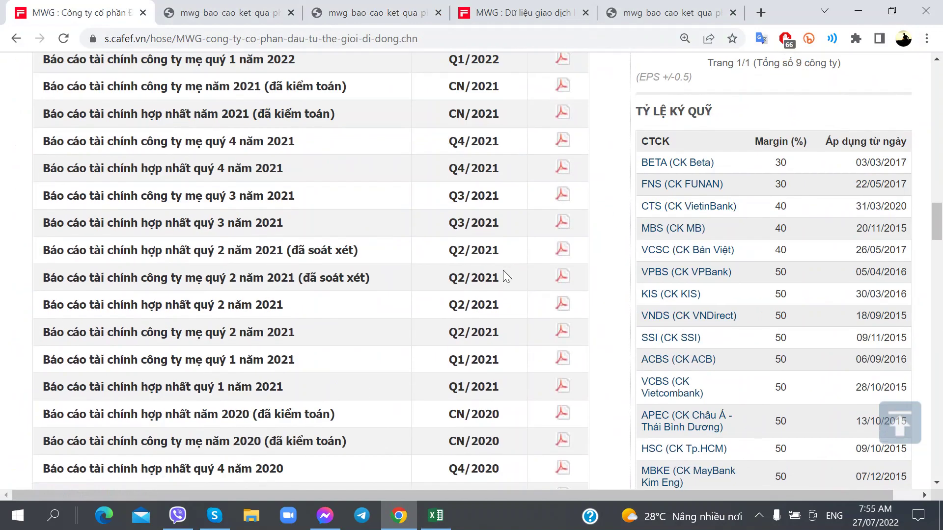
pyautogui.scroll(2, 521, 204)
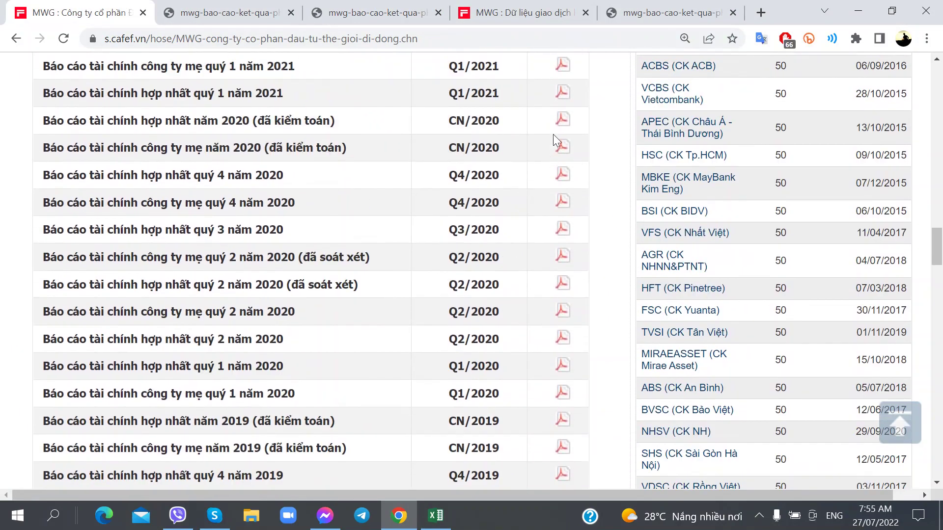
pyautogui.rightClick(563, 120)
pyautogui.click(604, 124)
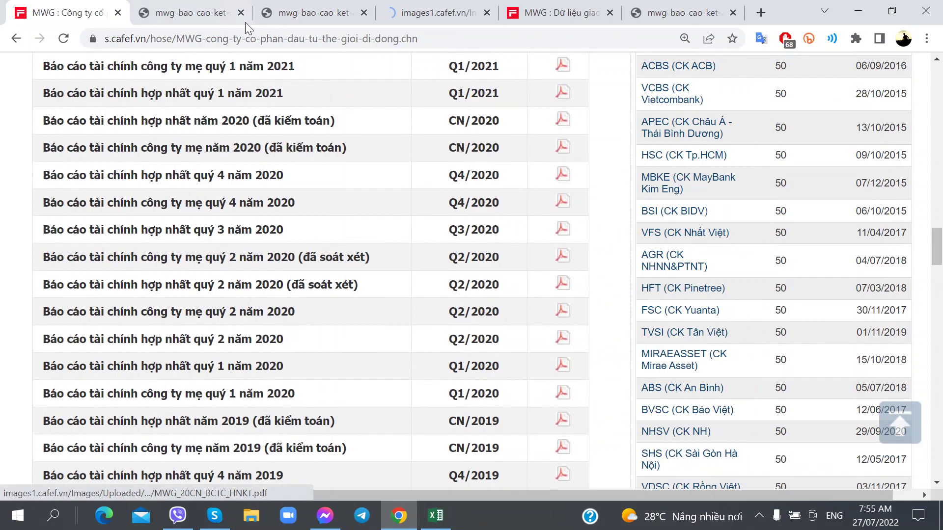
pyautogui.click(404, 4)
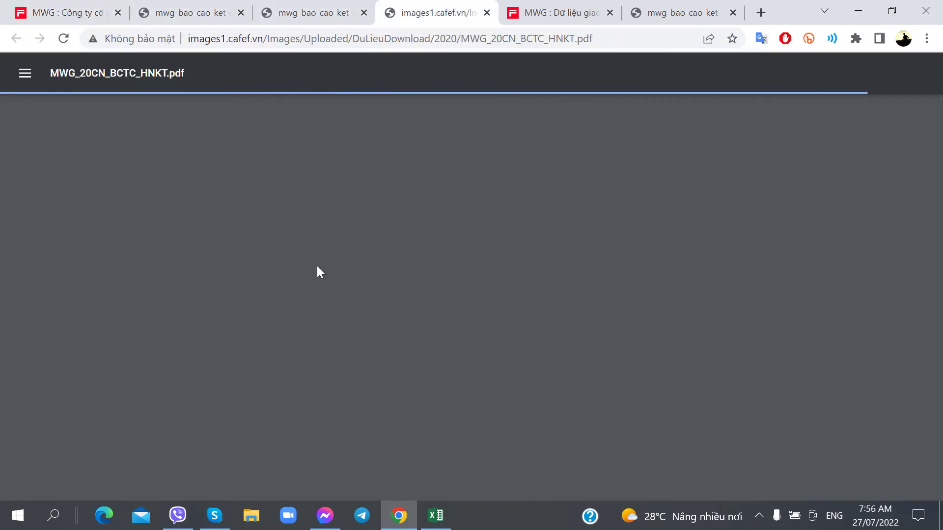
# Step: Look through the audited 2020 financial report for the group's total number of employees
pyautogui.scroll(-20, 309, 261)
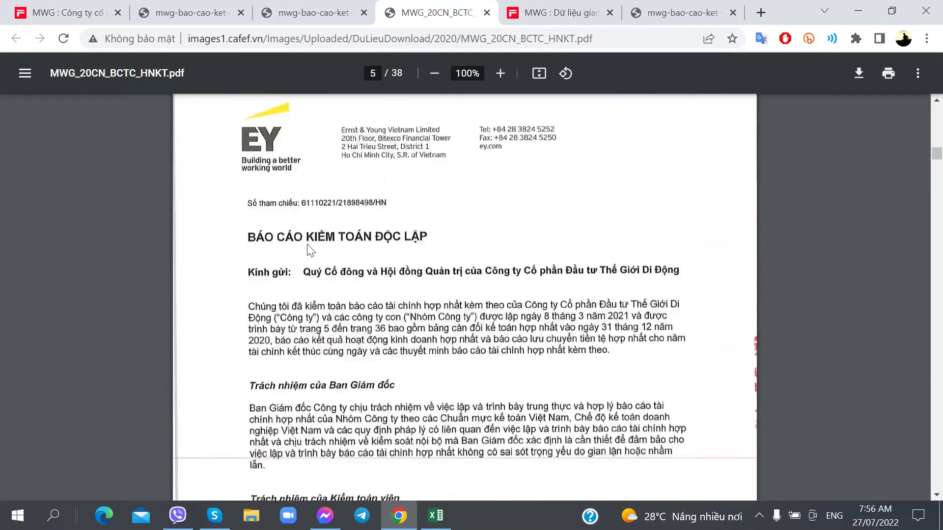
pyautogui.scroll(-20, 309, 248)
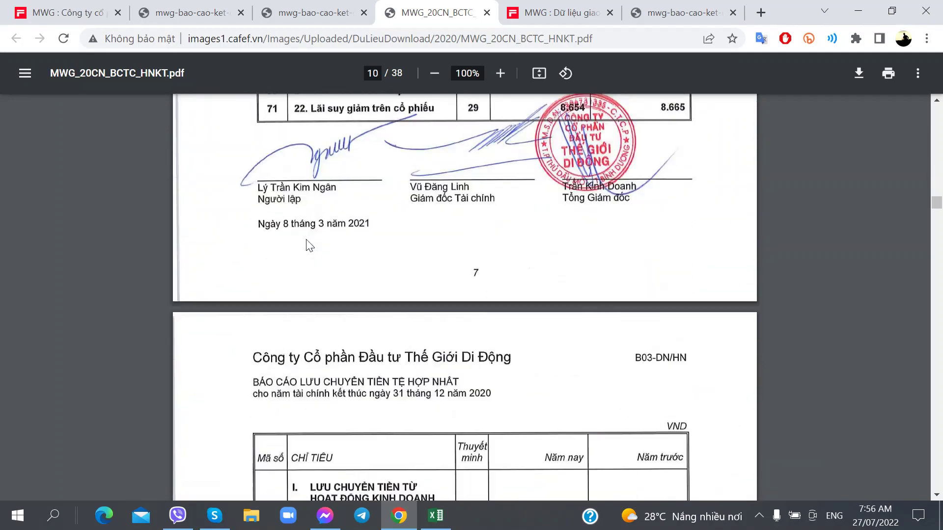
pyautogui.scroll(-20, 309, 246)
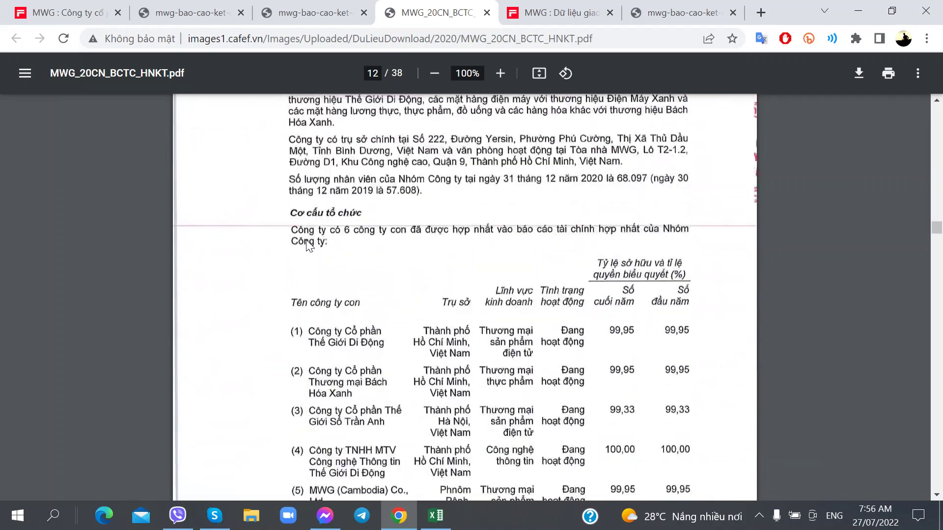
# Step: Copy the group's headcount from the 2020 financial report into G22 as "tại 31/12/2020 - 68.097 người"
pyautogui.scroll(2, 308, 245)
pyautogui.scroll(2, 308, 244)
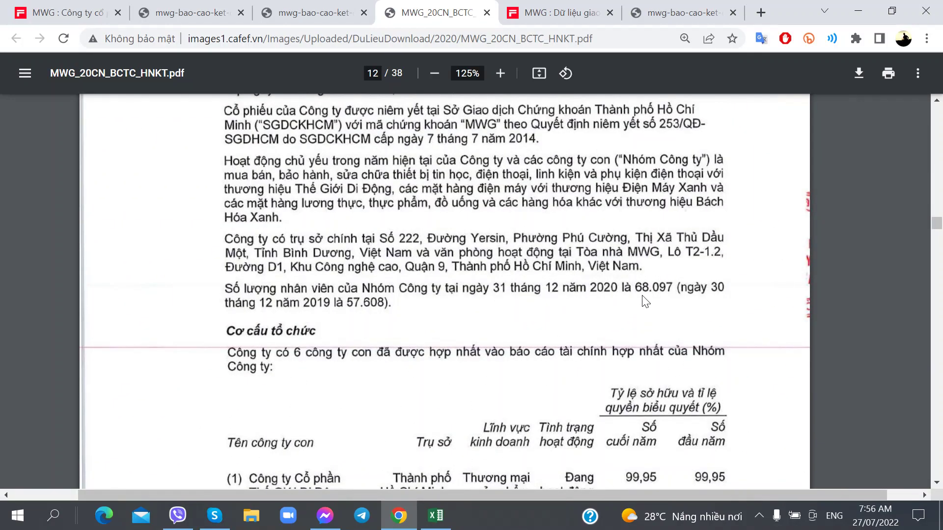
pyautogui.hotkey('alt', 'Tab')
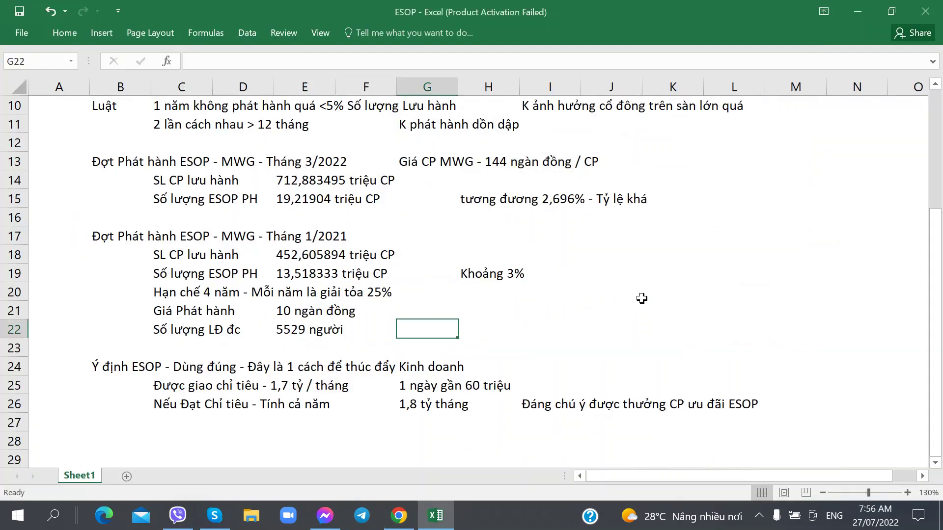
pyautogui.write('tại 31/12/20')
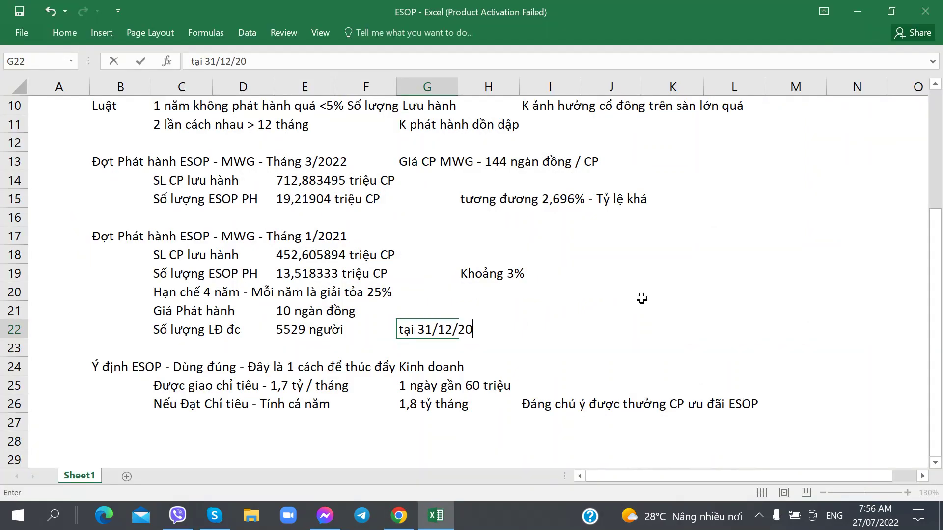
pyautogui.write('20 -')
pyautogui.hotkey('alt', 'Tab')
pyautogui.hotkey('alt', 'Tab')
pyautogui.write('8')
pyautogui.press('BackSpace')
pyautogui.write('68')
pyautogui.hotkey('alt', 'Tab')
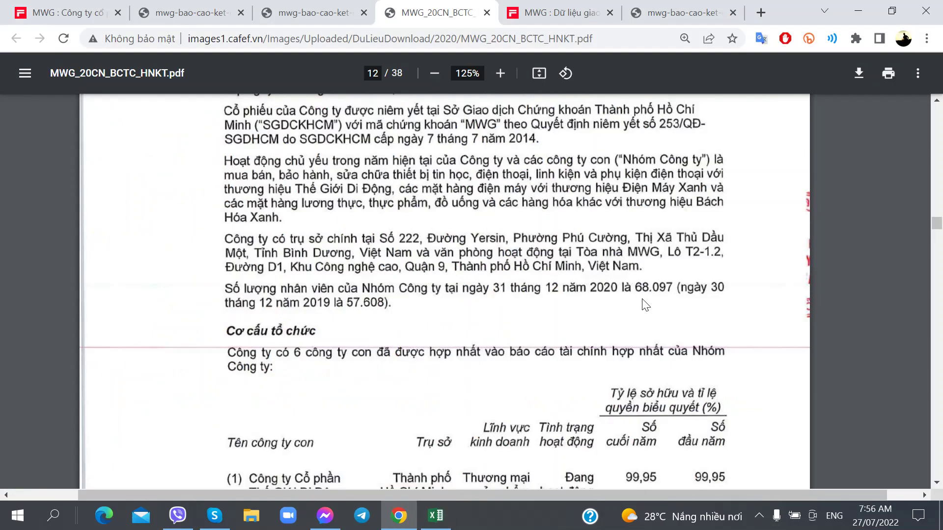
pyautogui.hotkey('alt', 'Tab')
pyautogui.write('.097 n')
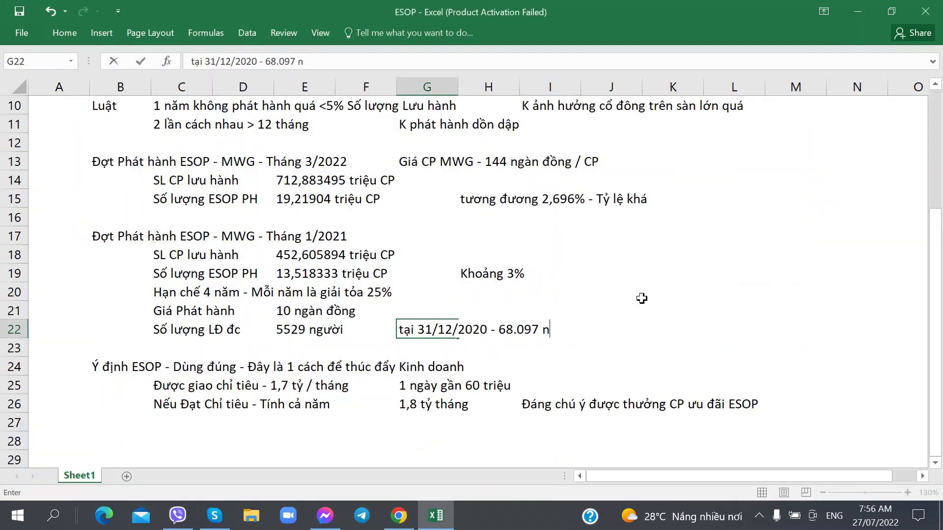
pyautogui.write('gười')
# Step: Calculate the share of employees receiving ESOP in K22 with the formula =5529/68097
pyautogui.press('Right')
pyautogui.press('Right')
pyautogui.press('Right')
pyautogui.press('Right')
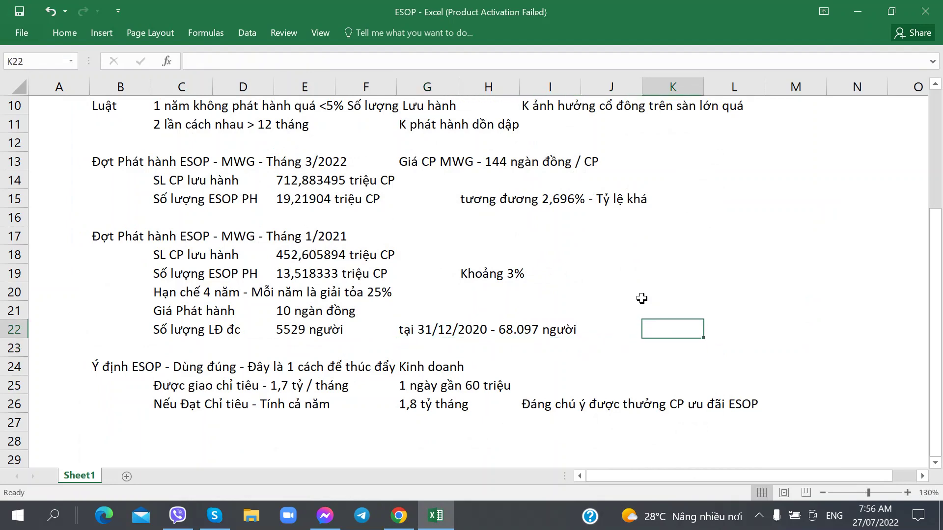
pyautogui.write('=5529/')
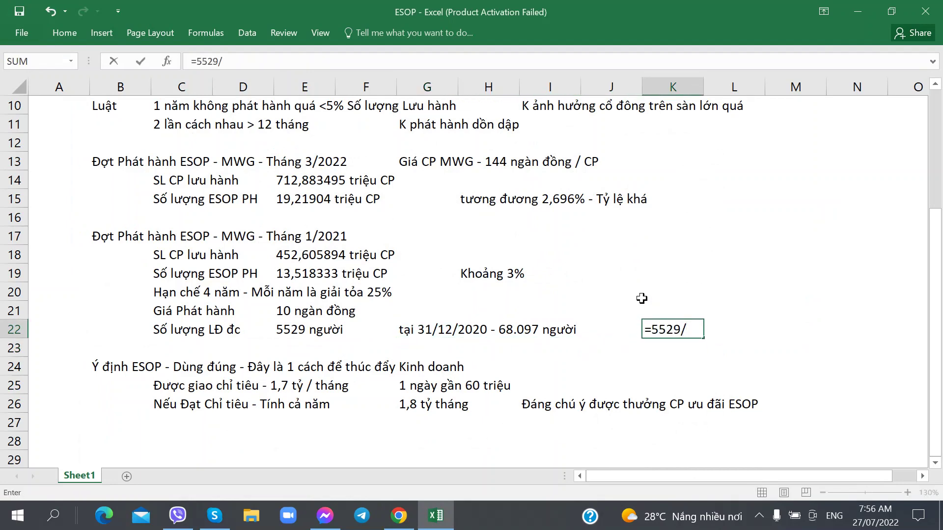
pyautogui.write('6809')
pyautogui.press('Return')
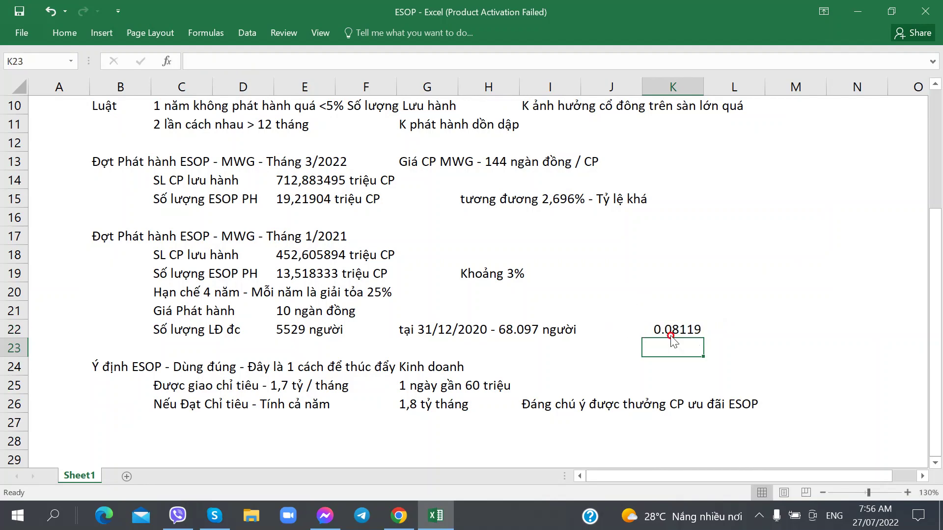
# Step: Format the ratio in K22 as a percentage with two decimal places
pyautogui.click(652, 327)
pyautogui.click(64, 32)
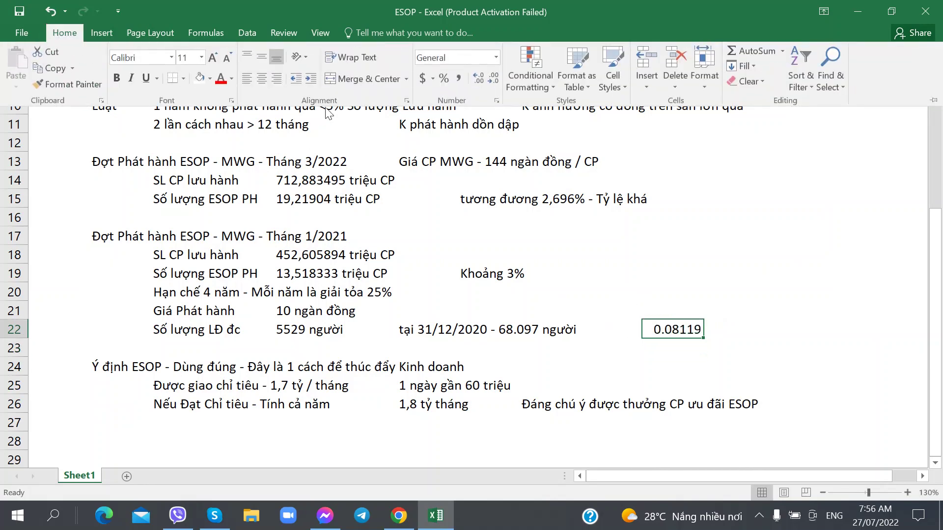
pyautogui.click(471, 78)
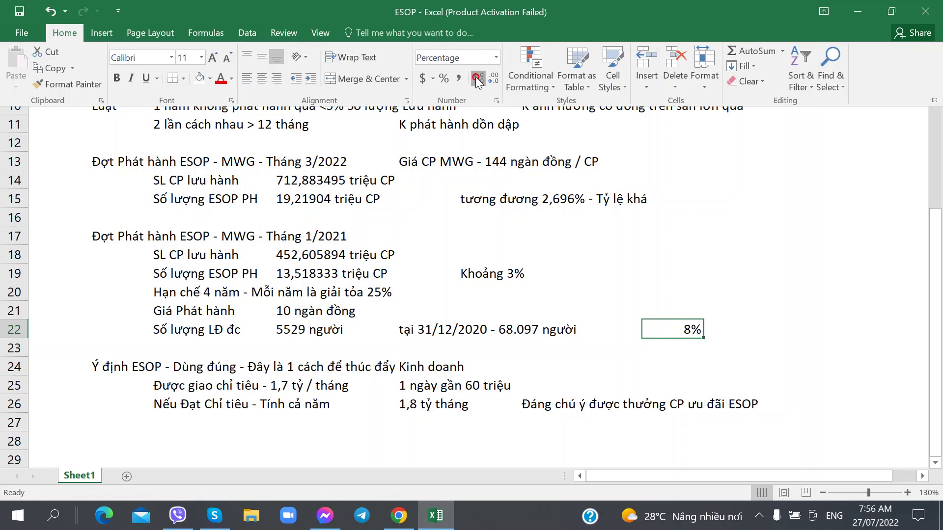
pyautogui.click(471, 78)
pyautogui.scroll(-1, 468, 342)
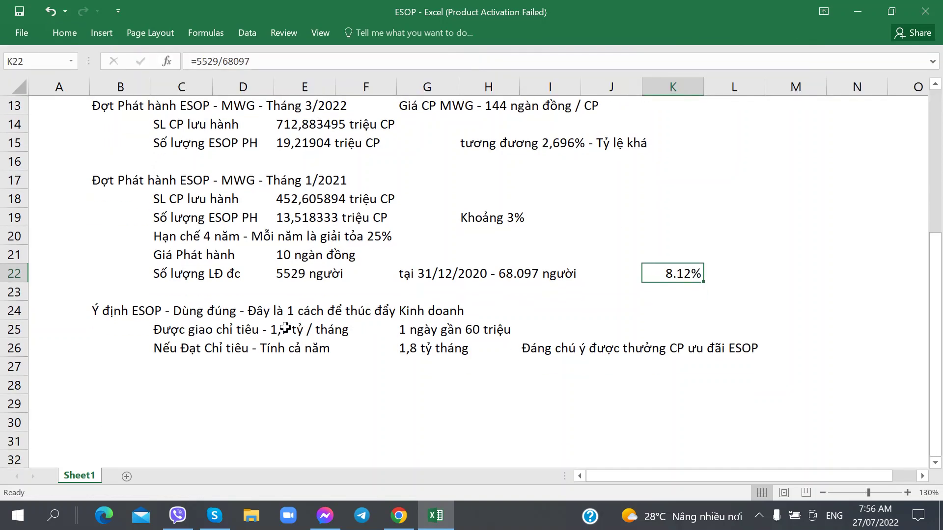
pyautogui.click(206, 332)
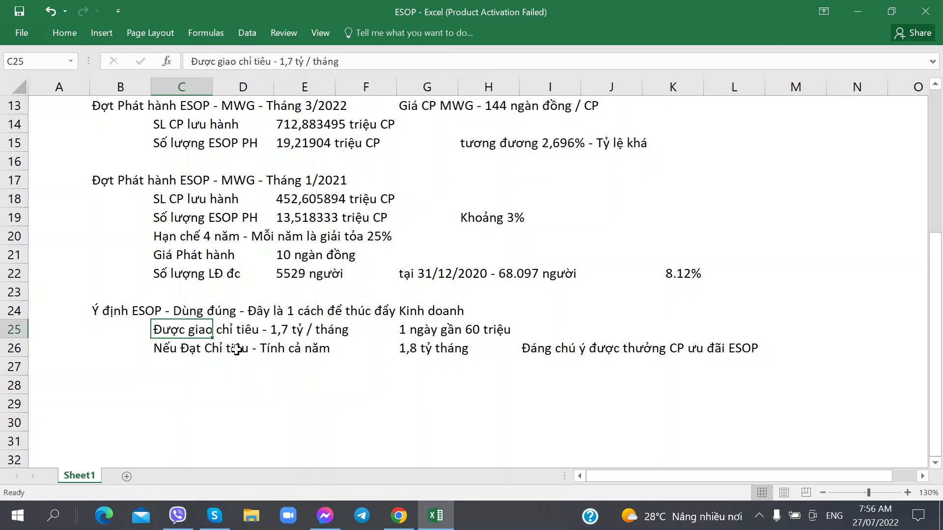
pyautogui.click(295, 267)
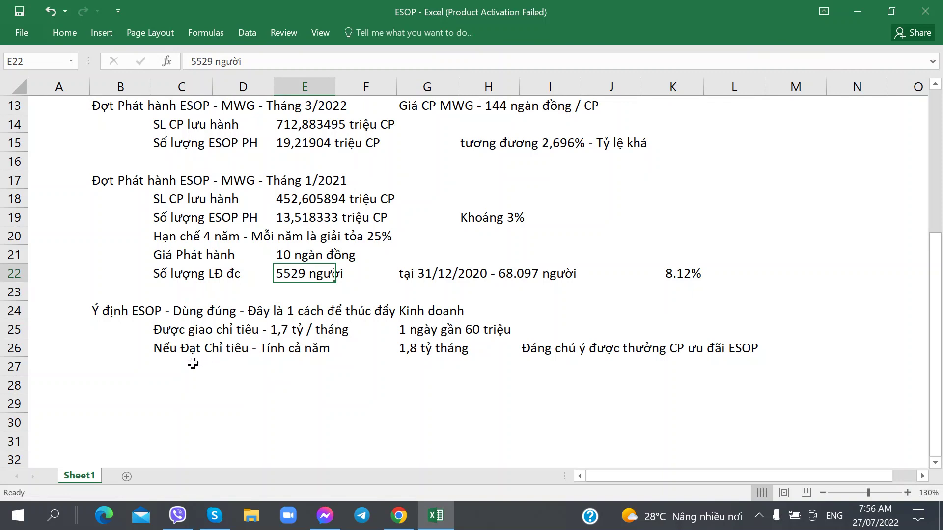
pyautogui.click(168, 369)
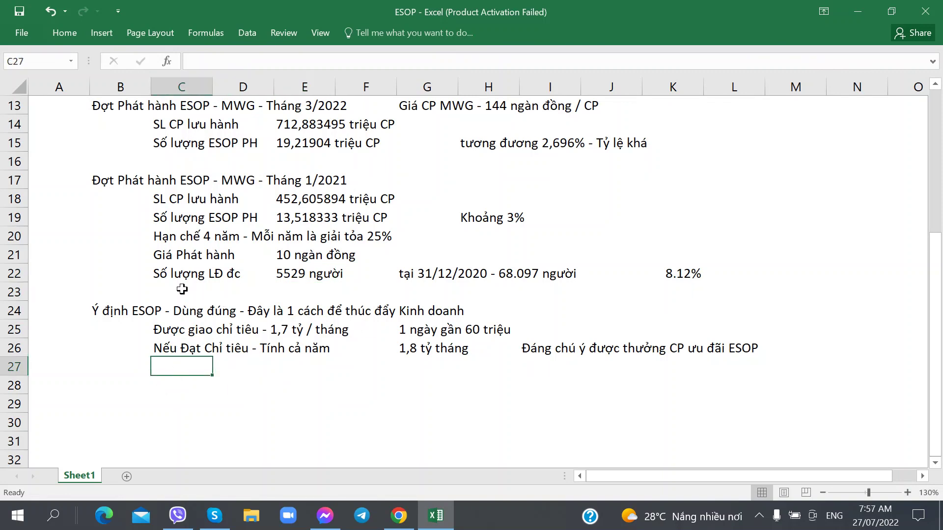
pyautogui.click(183, 274)
pyautogui.click(166, 335)
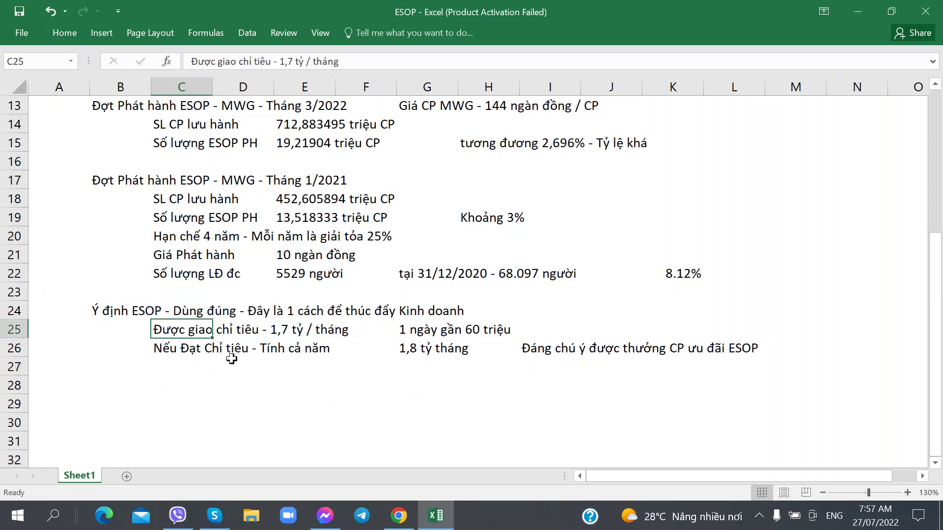
pyautogui.click(196, 275)
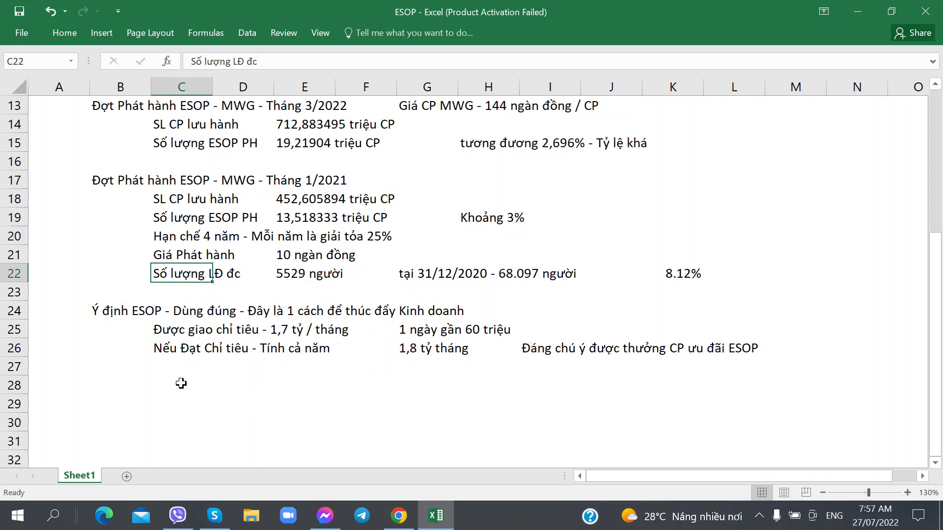
pyautogui.click(183, 379)
# Step: Calculate the average number of ESOP shares per recipient in J19 with the formula =13518333/5529
pyautogui.click(611, 218)
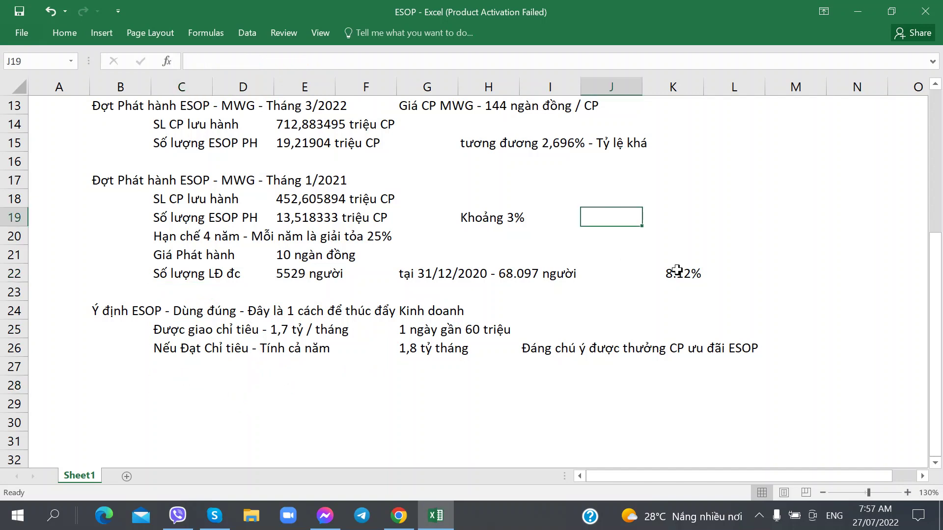
pyautogui.write('=13')
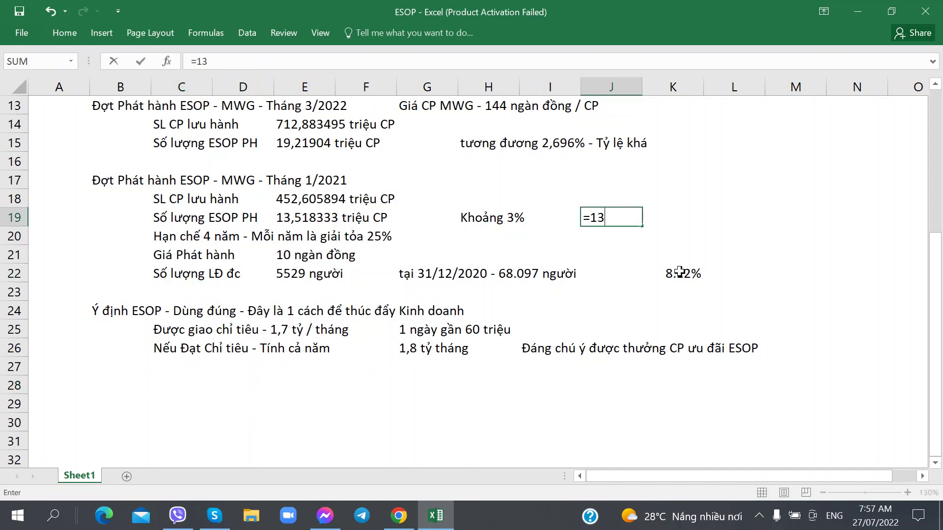
pyautogui.write('518333')
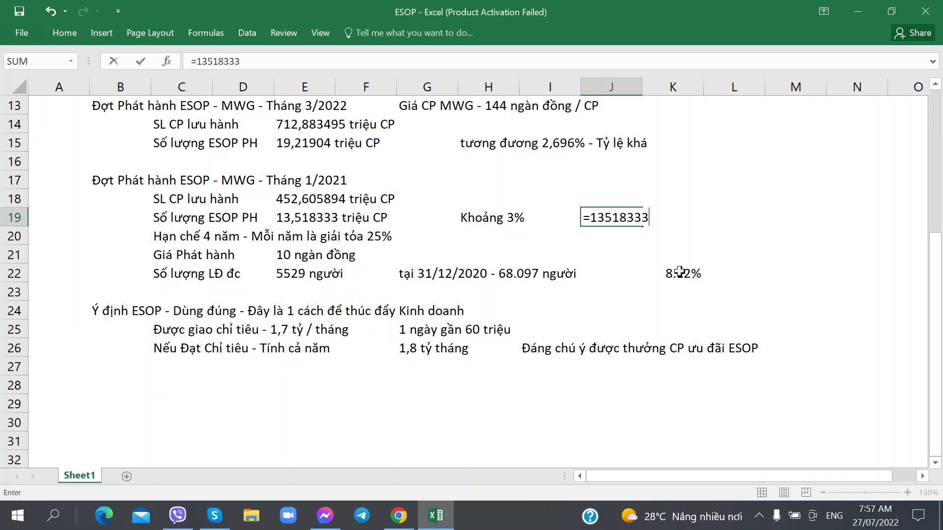
pyautogui.write('/5529')
pyautogui.press('Tab')
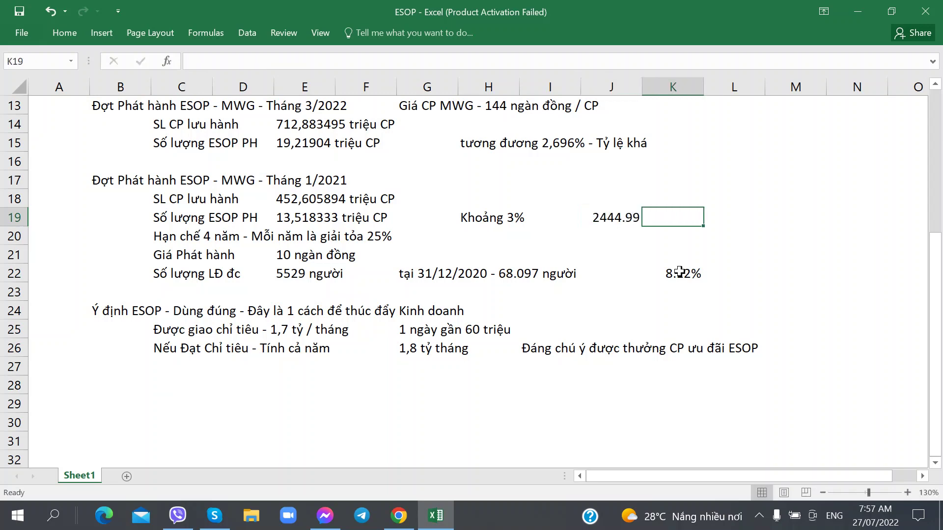
# Step: Format the average in J19 to show no decimal places
pyautogui.click(611, 221)
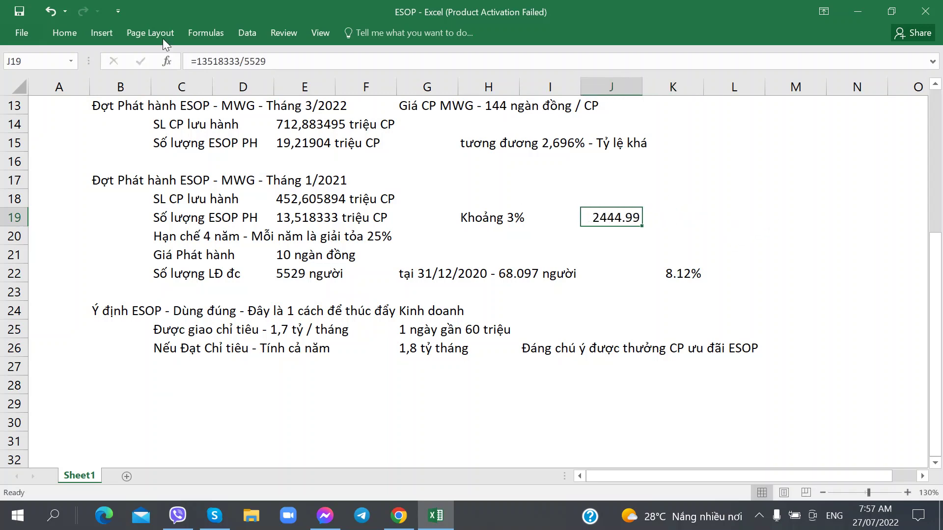
pyautogui.click(63, 37)
pyautogui.click(493, 83)
pyautogui.click(493, 84)
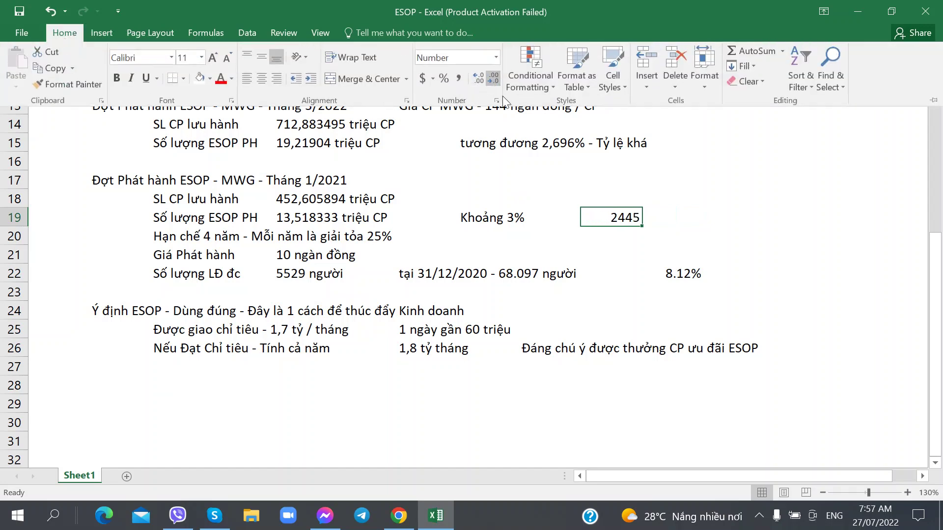
# Step: Label the average shares figure by entering "Trung bình 1 người" in K19
pyautogui.click(611, 274)
pyautogui.click(610, 329)
pyautogui.click(686, 216)
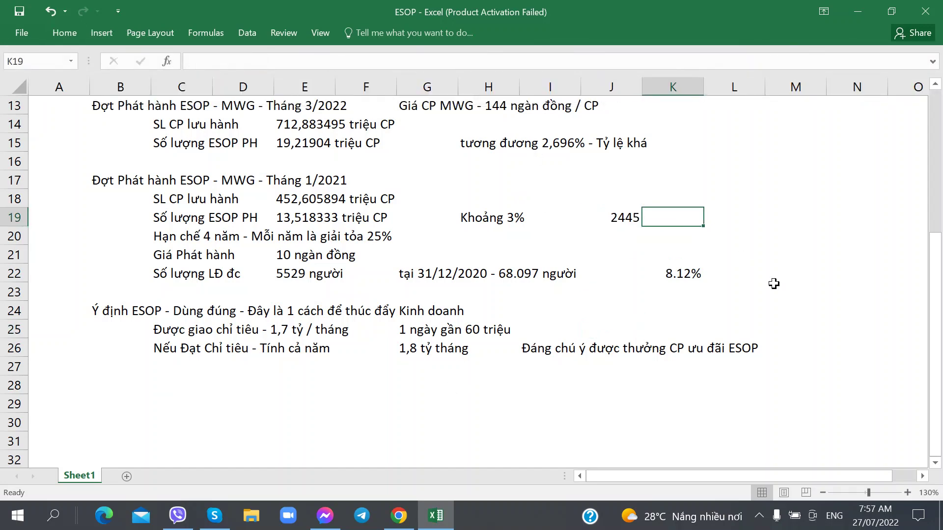
pyautogui.write('Trung bidfnh')
pyautogui.press('BackSpace')
pyautogui.press('BackSpace')
pyautogui.press('BackSpace')
pyautogui.press('BackSpace')
pyautogui.press('BackSpace')
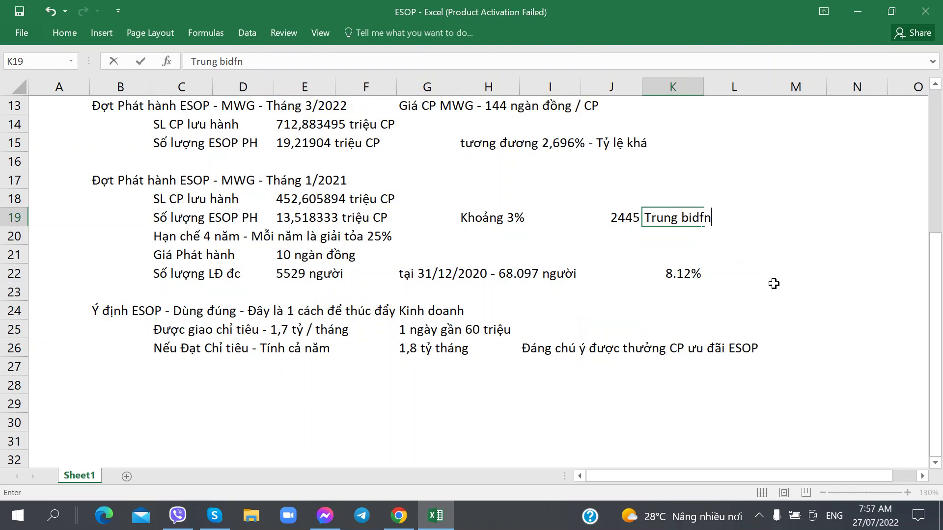
pyautogui.write('fnh 1 người')
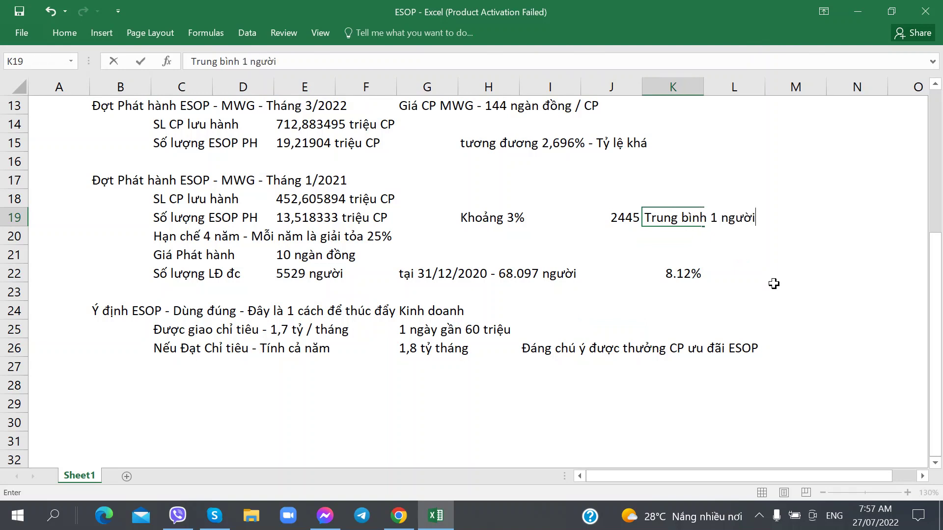
pyautogui.press('Return')
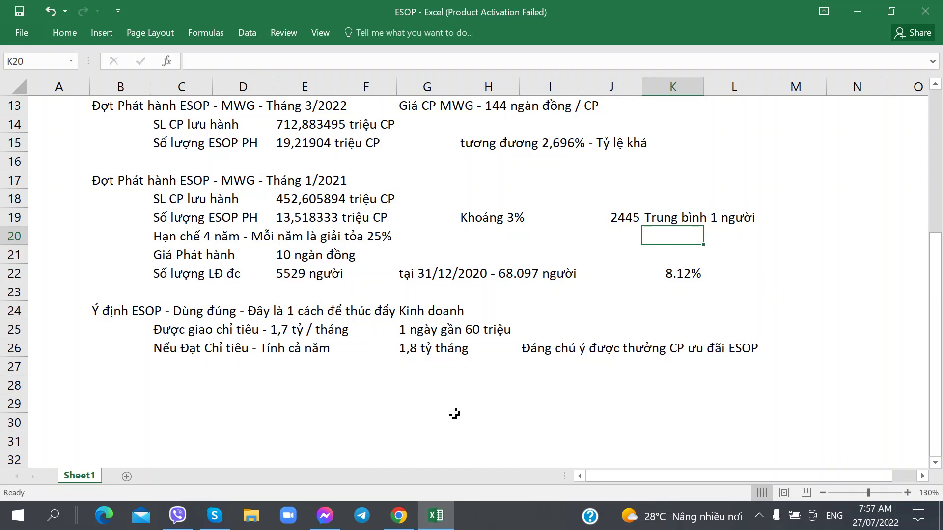
# Step: Enter the assumption "Giả định - Đạt Chỉ tiêu tối thiểu như này" in D27 under the sales target notes
pyautogui.click(265, 371)
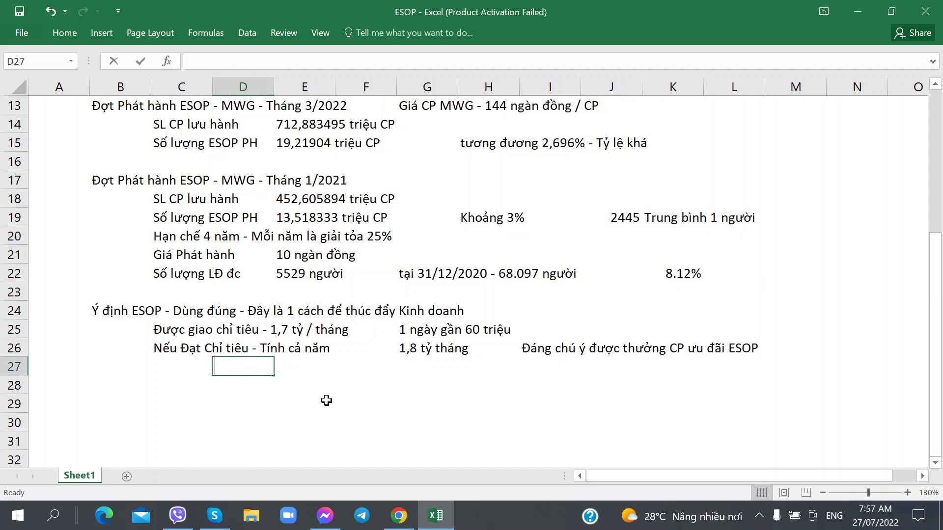
pyautogui.write('Giả định - Đạt C')
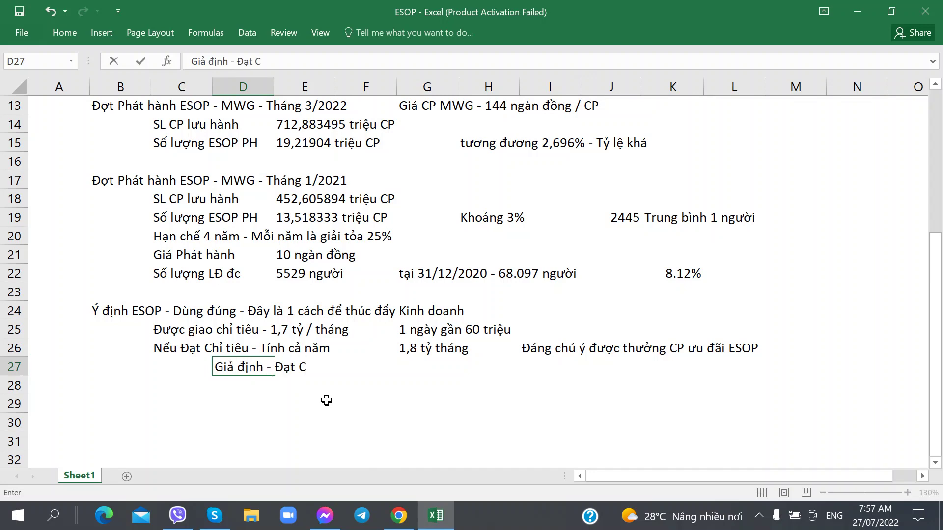
pyautogui.write('hỉ tiêu to')
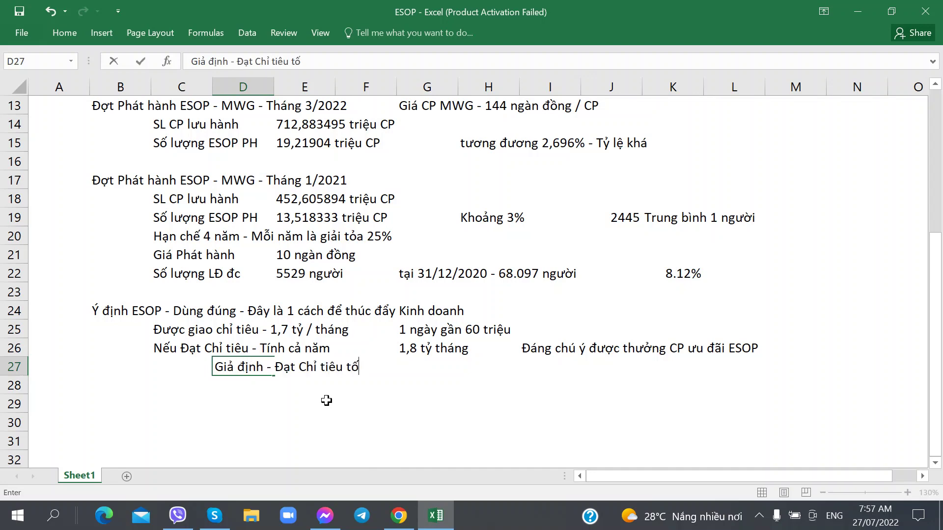
pyautogui.write('i thiểu nư')
pyautogui.write('h này')
# Step: Enter the assumed reward "Hưởng 1.000 cổ phiếu" in I27 on the assumption row
pyautogui.press('Right')
pyautogui.press('Right')
pyautogui.press('Right')
pyautogui.press('Right')
pyautogui.press('Right')
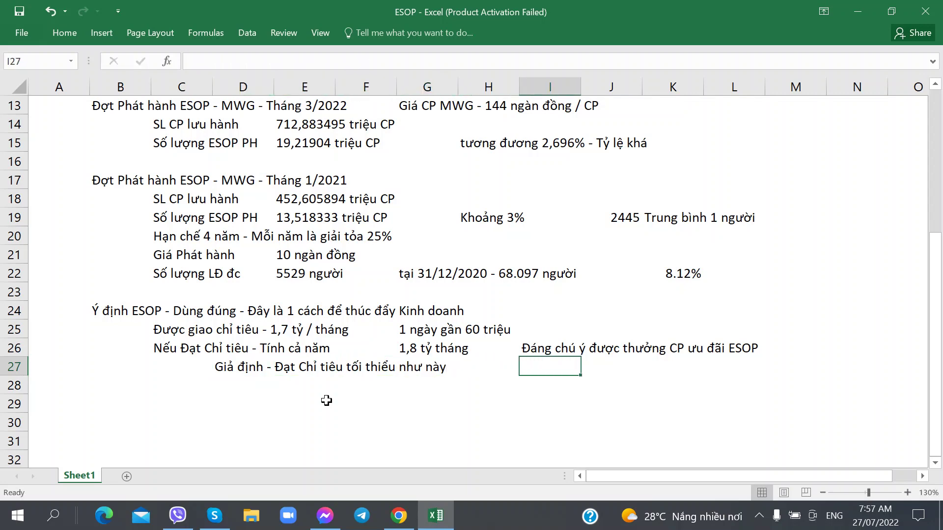
pyautogui.write('Hưởng 1.')
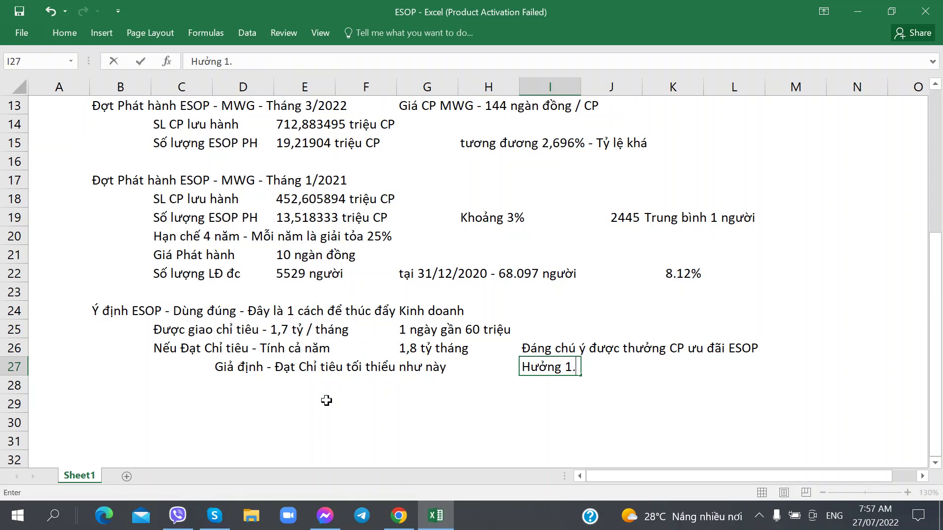
pyautogui.write('000 cổ phiếu')
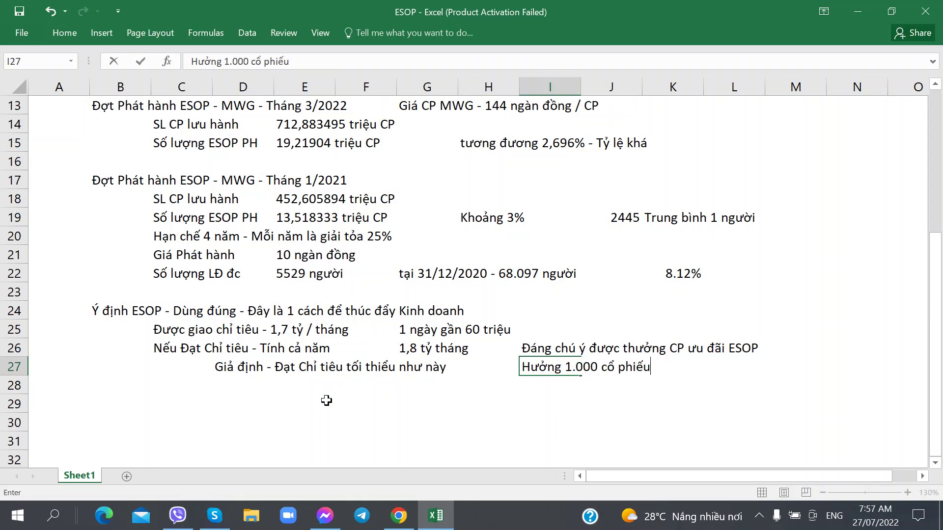
# Step: Enter the purchase cost note "giá 10 là 10 triệu" in L27 on the assumption row
pyautogui.press('Right')
pyautogui.press('Right')
pyautogui.press('Right')
pyautogui.hotkey('alt', 'Tab')
pyautogui.hotkey('alt', 'Tab')
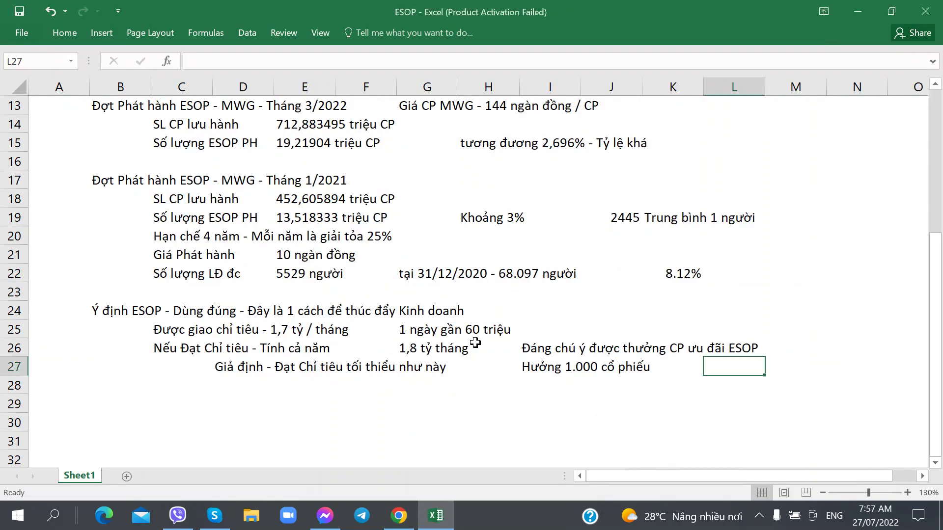
pyautogui.write('giá ')
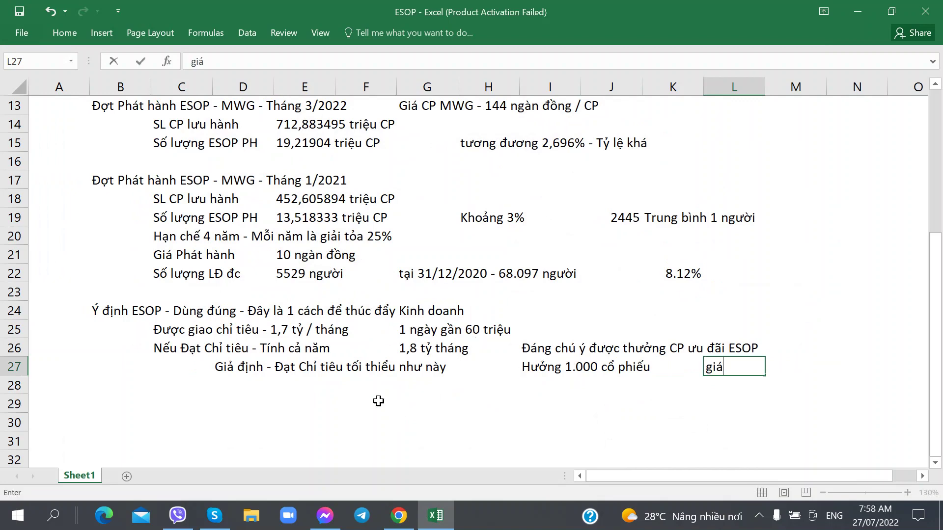
pyautogui.write('10 là 10 trie')
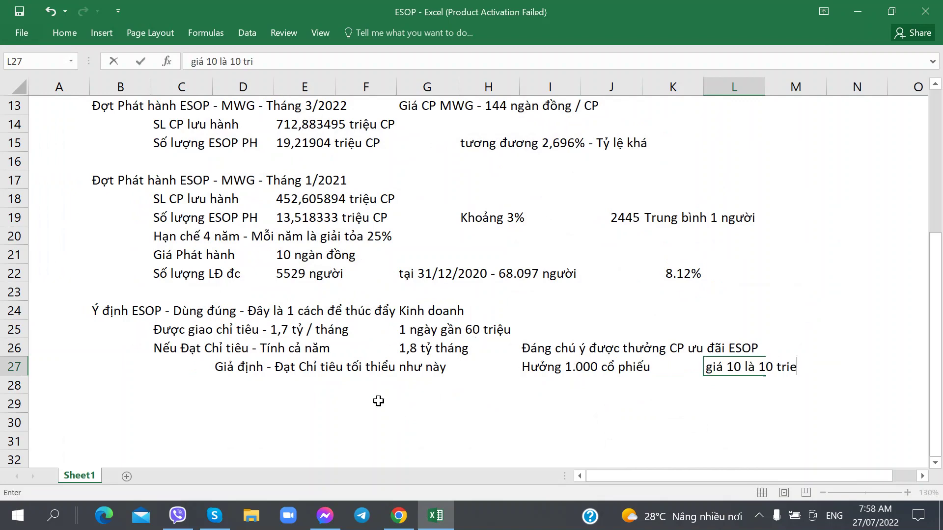
pyautogui.press('BackSpace')
pyautogui.write('ệu')
pyautogui.press('Return')
pyautogui.scroll(-1, 349, 388)
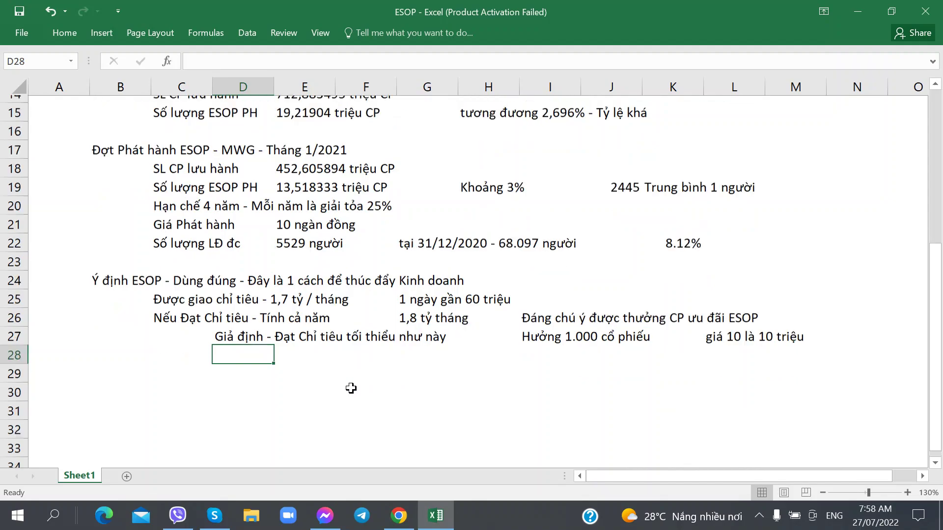
# Step: Switch to Chrome and look up MWG's January 2021 closing prices in the CafeF trading history
pyautogui.hotkey('alt', 'Tab')
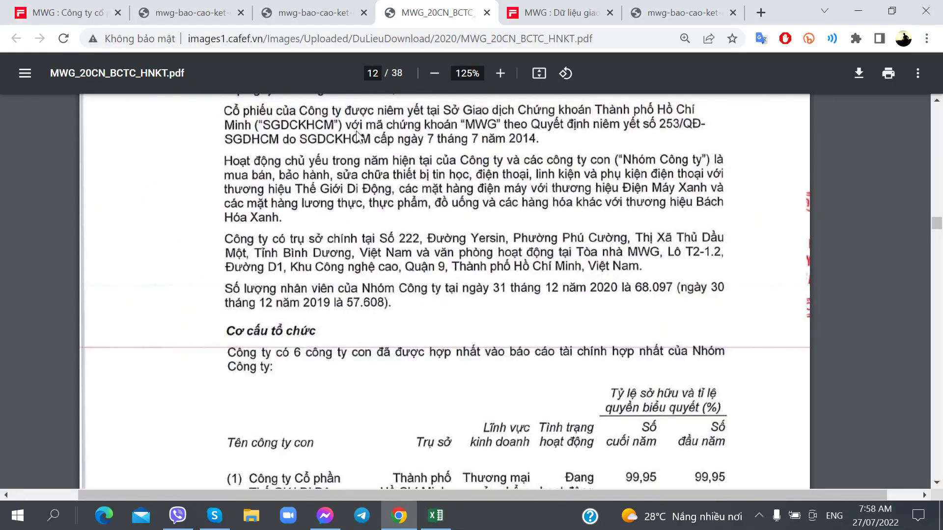
pyautogui.click(69, 6)
pyautogui.scroll(15, 540, 281)
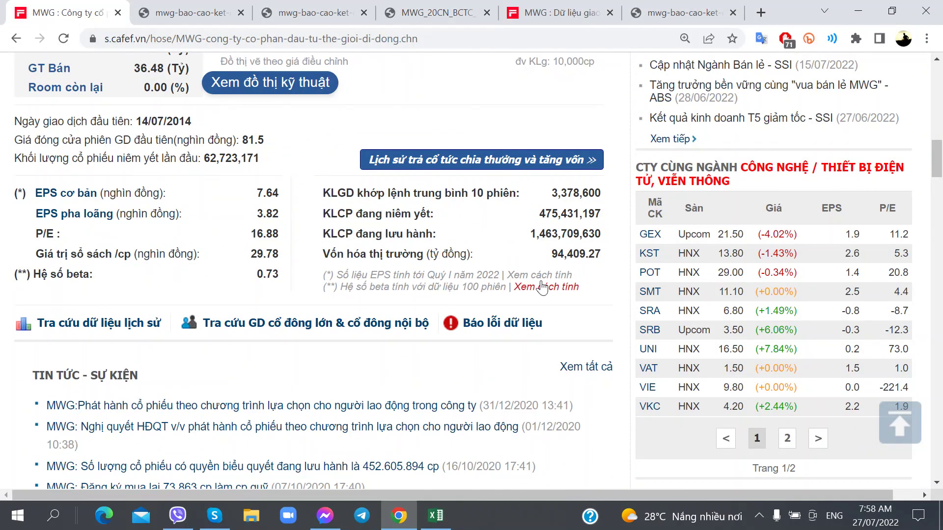
pyautogui.scroll(6, 542, 286)
pyautogui.hotkey('ctrl', '5')
pyautogui.scroll(-8, 551, 313)
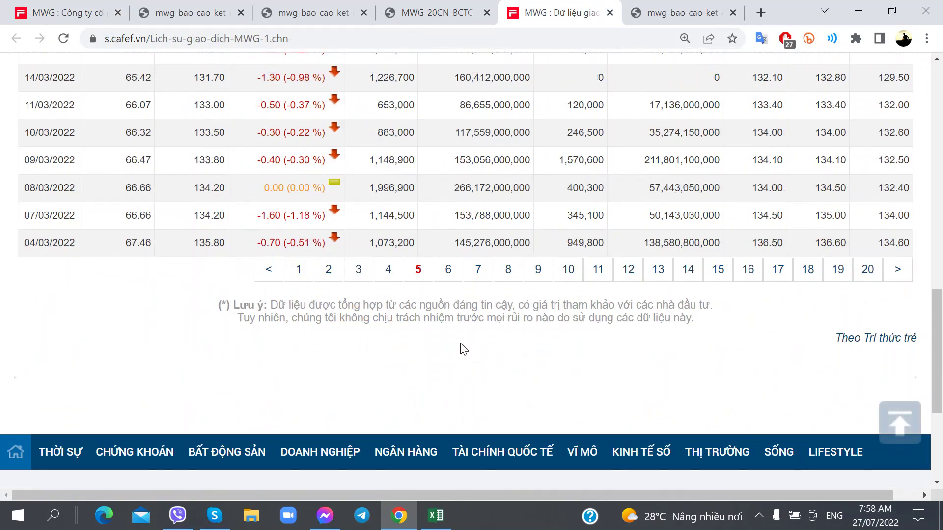
pyautogui.click(746, 274)
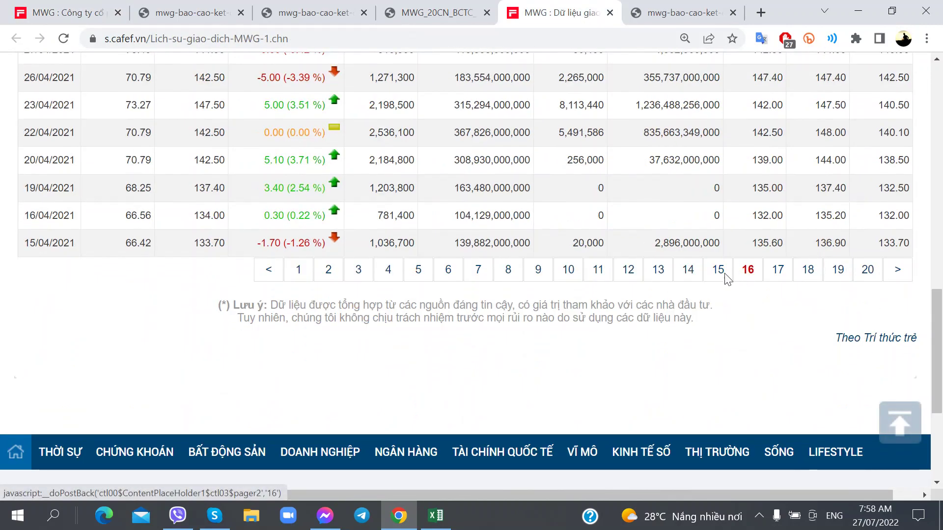
pyautogui.click(839, 270)
pyautogui.scroll(4, 455, 306)
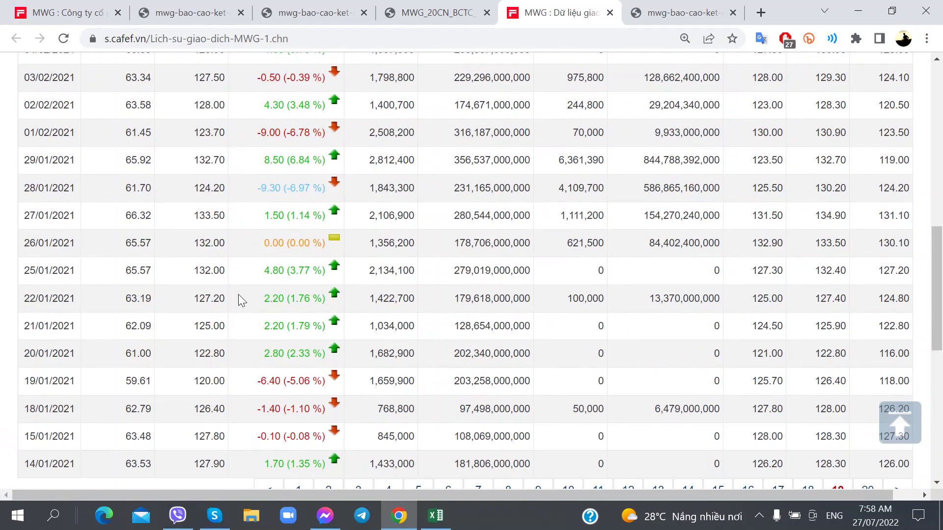
pyautogui.scroll(3, 238, 294)
pyautogui.scroll(-3, 237, 293)
pyautogui.scroll(3, 206, 373)
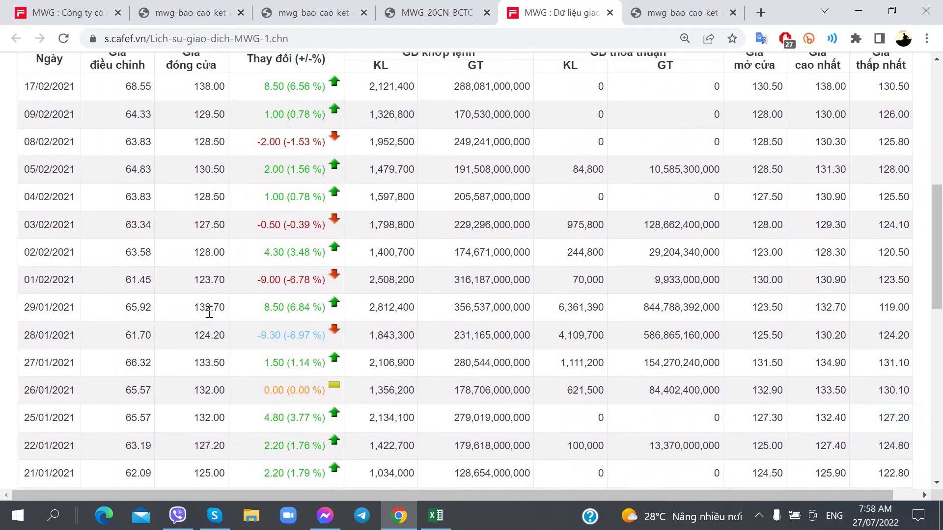
pyautogui.scroll(-3, 232, 343)
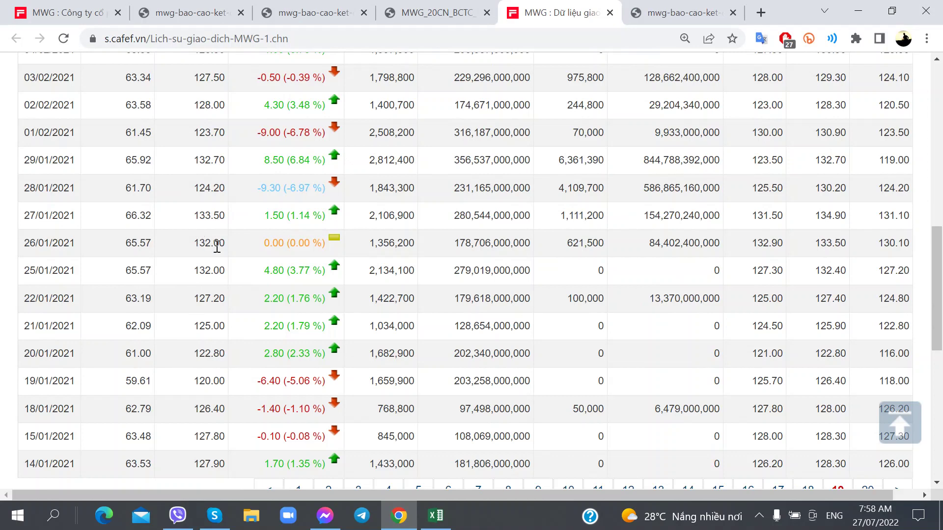
# Step: Switch to Excel and begin the share price note in D28 with "Giá CP - Tháng 1/2021 - Khoảng 125 - 1000 gốc kia -"
pyautogui.hotkey('alt', 'Tab')
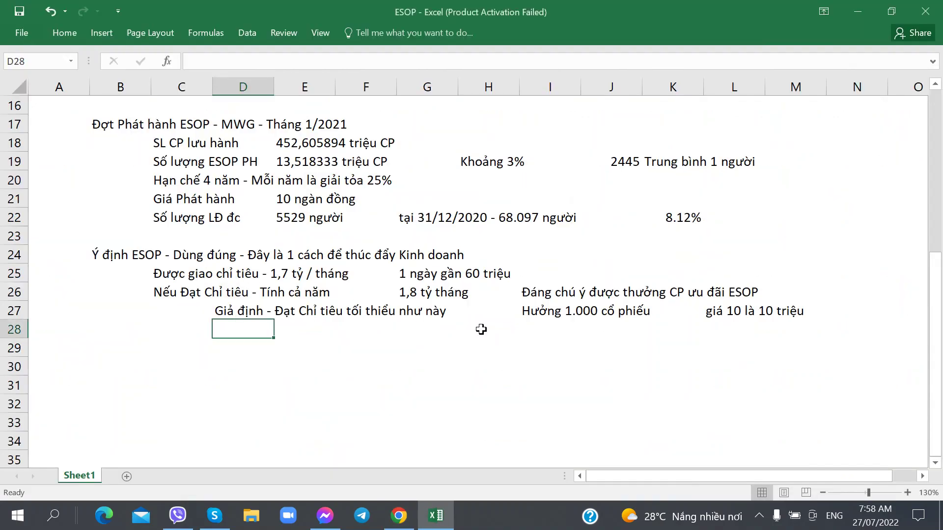
pyautogui.write('G')
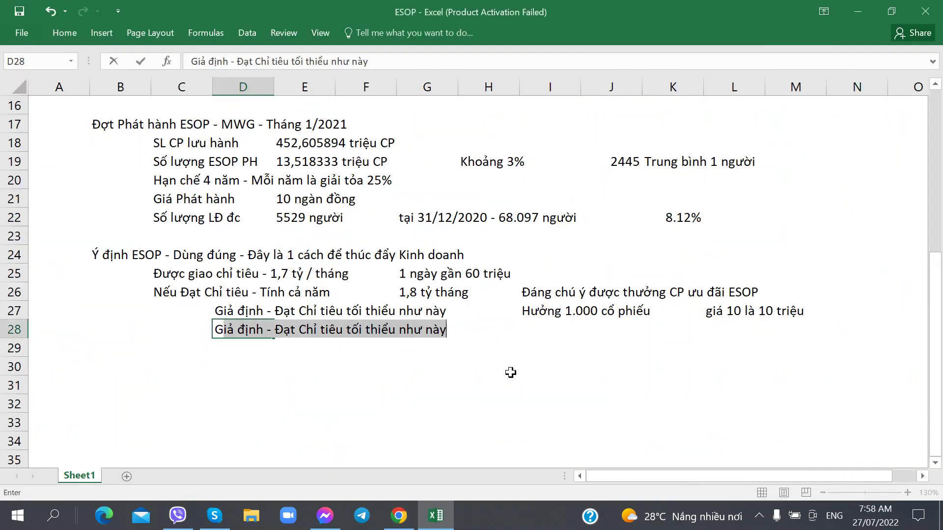
pyautogui.write('iá CP - Thá')
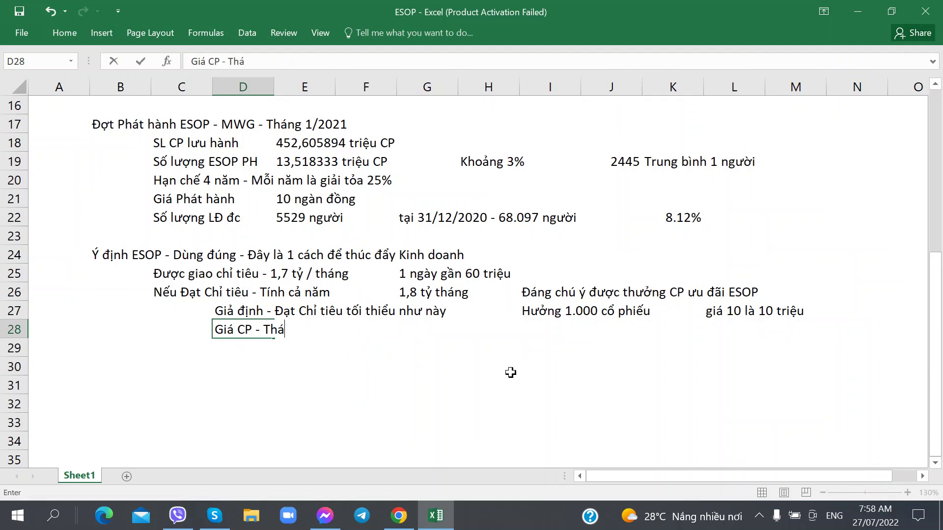
pyautogui.write('ng 1/2022')
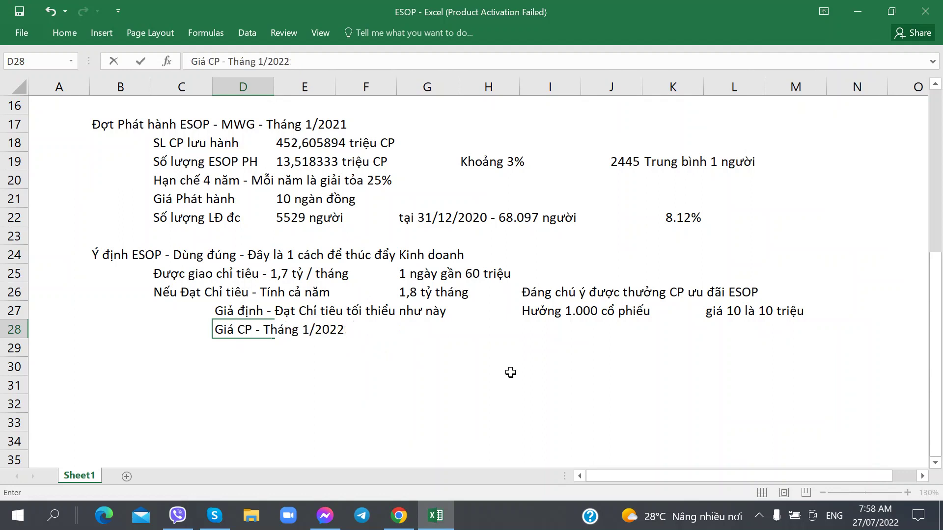
pyautogui.write(' - Khaong 12')
pyautogui.press('BackSpace')
pyautogui.press('BackSpace')
pyautogui.press('BackSpace')
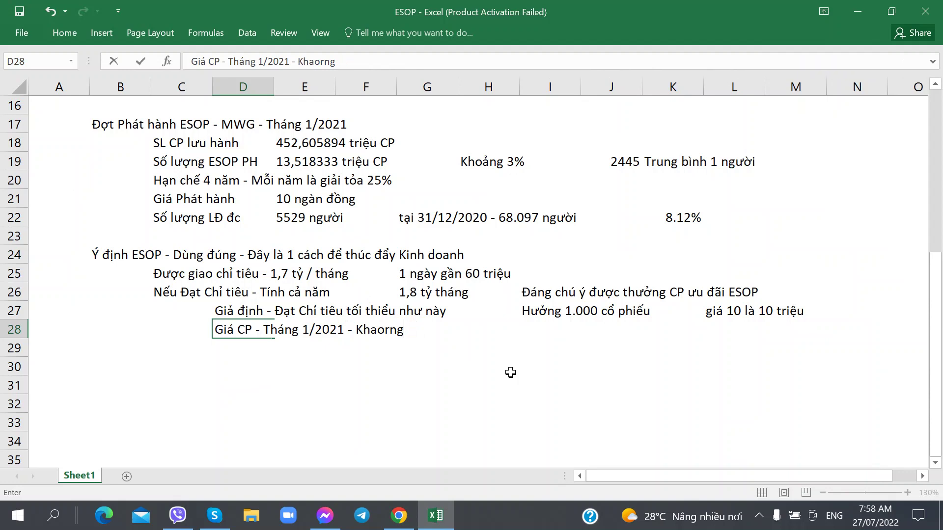
pyautogui.press('BackSpace')
pyautogui.press('BackSpace')
pyautogui.press('BackSpace')
pyautogui.press('BackSpace')
pyautogui.write('oang')
pyautogui.write('r 125')
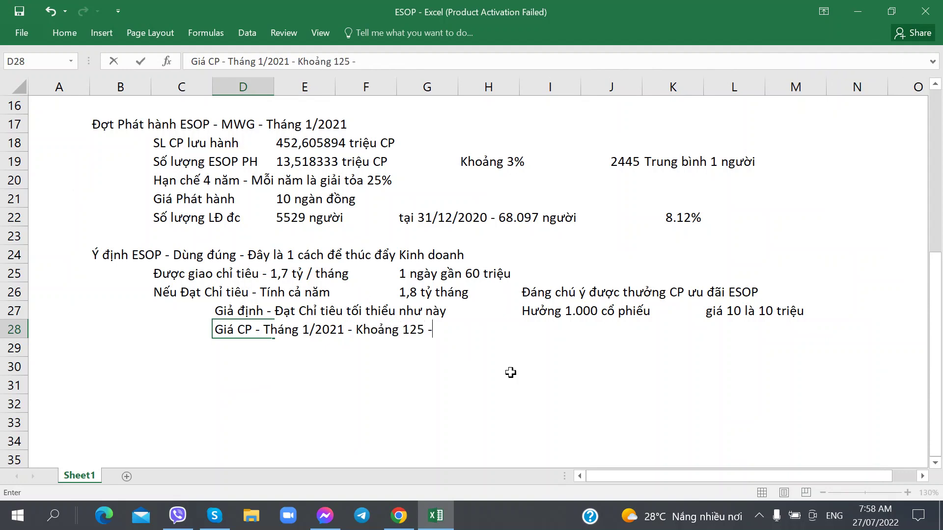
pyautogui.write(' - 1000 gốc kia - Sa')
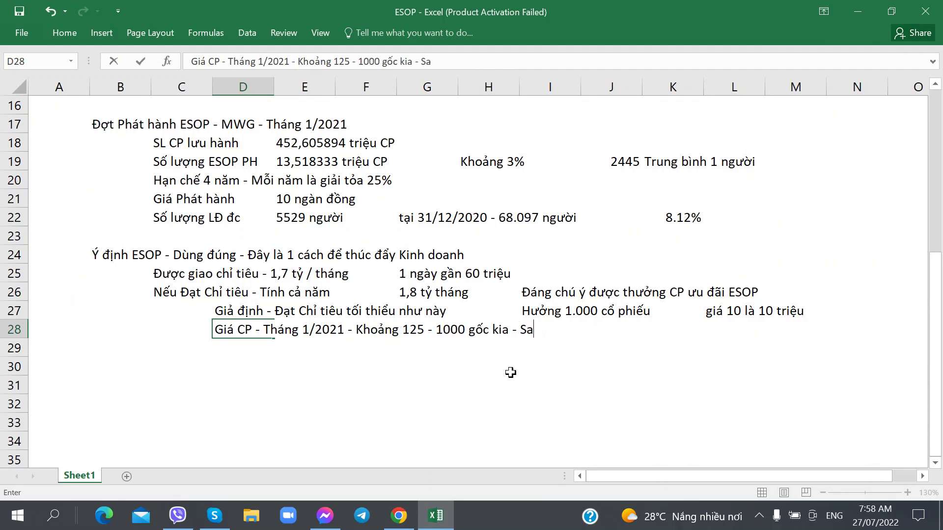
pyautogui.write('u này mà đc bán ')
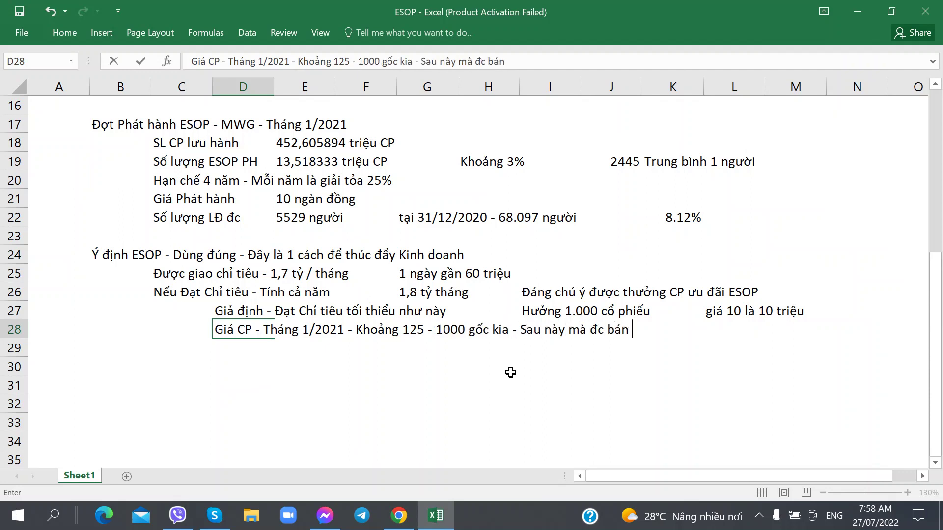
pyautogui.write('giá là 12')
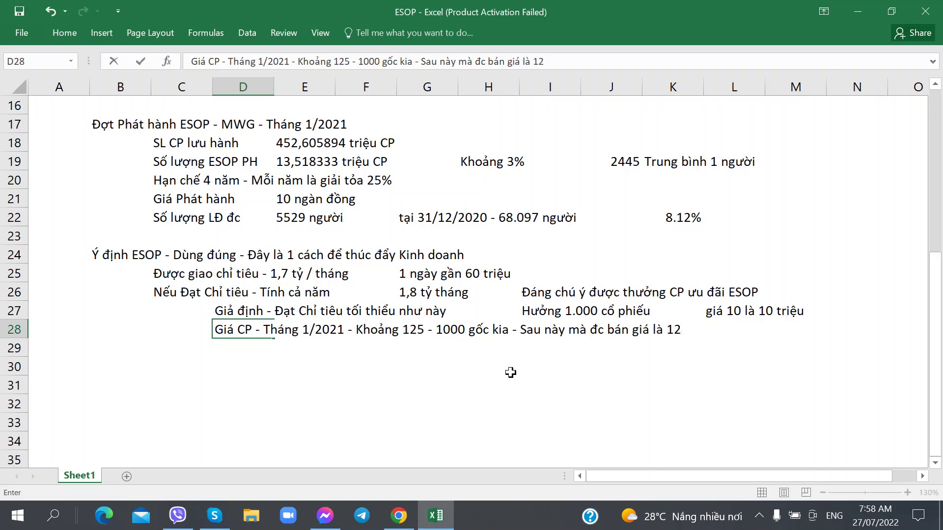
pyautogui.press('BackSpace')
pyautogui.press('BackSpace')
pyautogui.press('BackSpace')
pyautogui.press('BackSpace')
pyautogui.press('BackSpace')
pyautogui.press('BackSpace')
pyautogui.press('BackSpace')
pyautogui.press('BackSpace')
pyautogui.press('BackSpace')
pyautogui.press('BackSpace')
pyautogui.press('BackSpace')
pyautogui.press('BackSpace')
pyautogui.press('BackSpace')
pyautogui.press('BackSpace')
pyautogui.press('BackSpace')
pyautogui.press('BackSpace')
pyautogui.press('BackSpace')
pyautogui.press('BackSpace')
pyautogui.press('BackSpace')
pyautogui.press('BackSpace')
pyautogui.press('BackSpace')
pyautogui.press('BackSpace')
pyautogui.press('BackSpace')
pyautogui.press('BackSpace')
pyautogui.press('BackSpace')
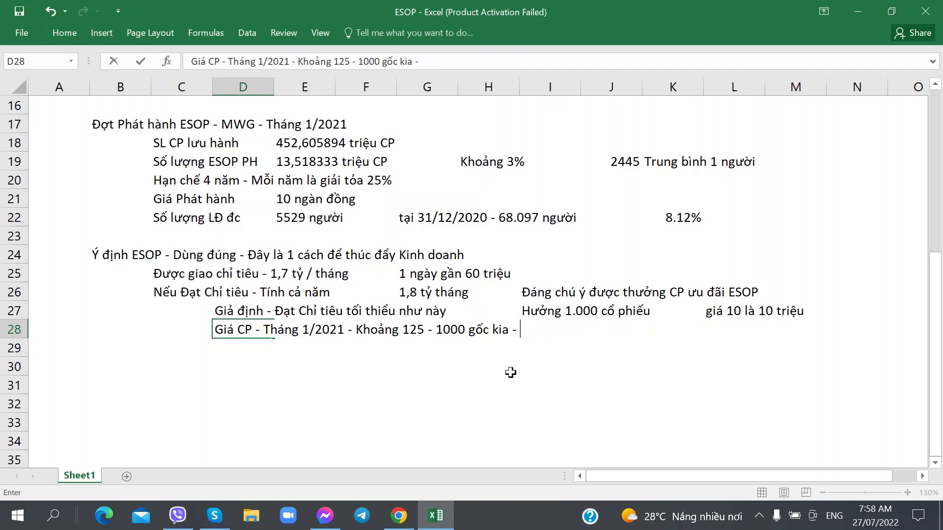
# Step: Complete the share price note in D28 with "Nếu được bán Giá tạm tính là 125 triệu đồn"
pyautogui.write('Neếu được bán t')
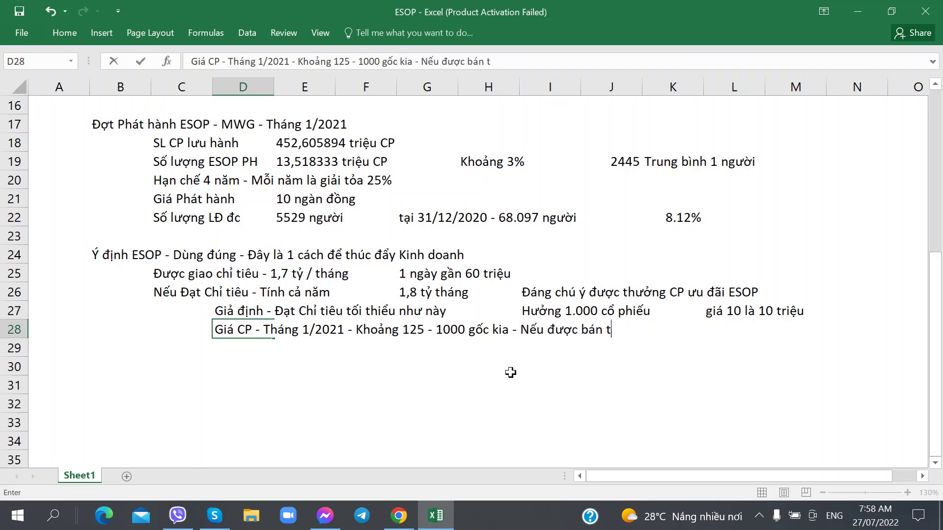
pyautogui.press('BackSpace')
pyautogui.write('Giá tạm tính là')
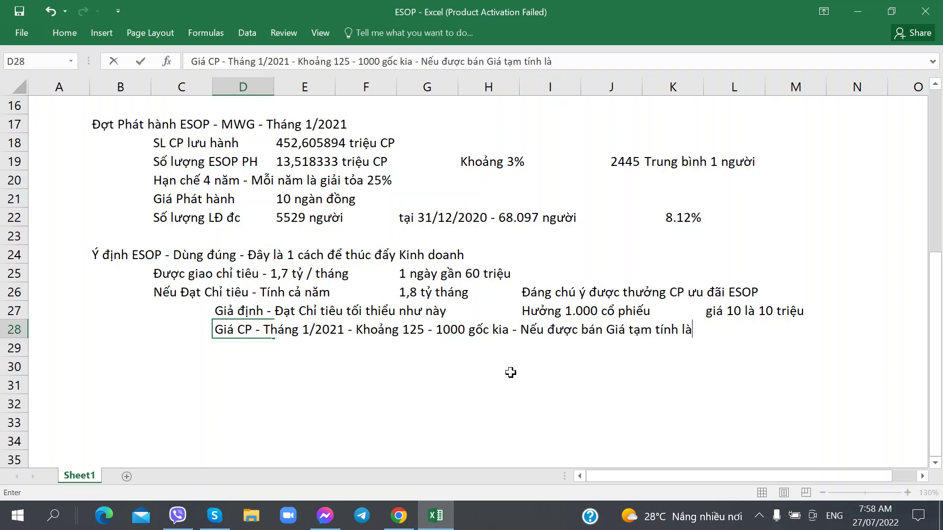
pyautogui.write(' 125 triệu đồn')
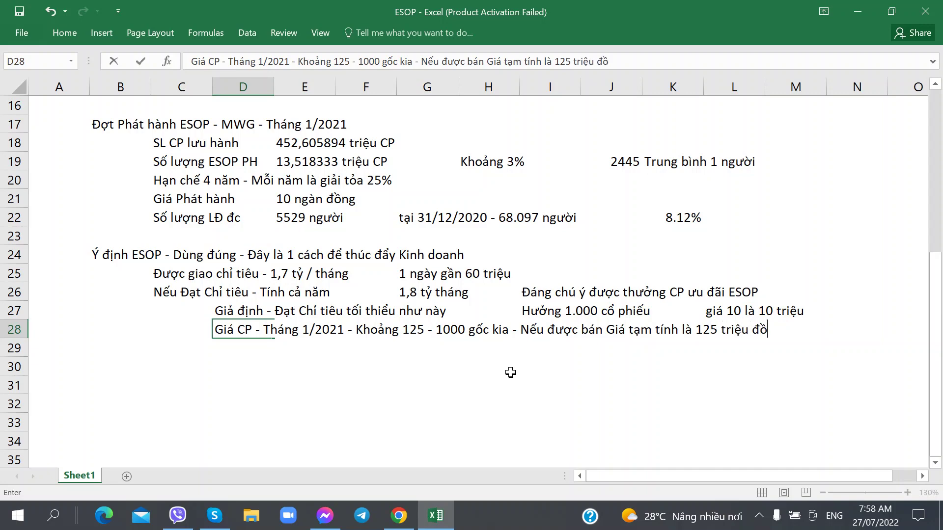
pyautogui.press('Return')
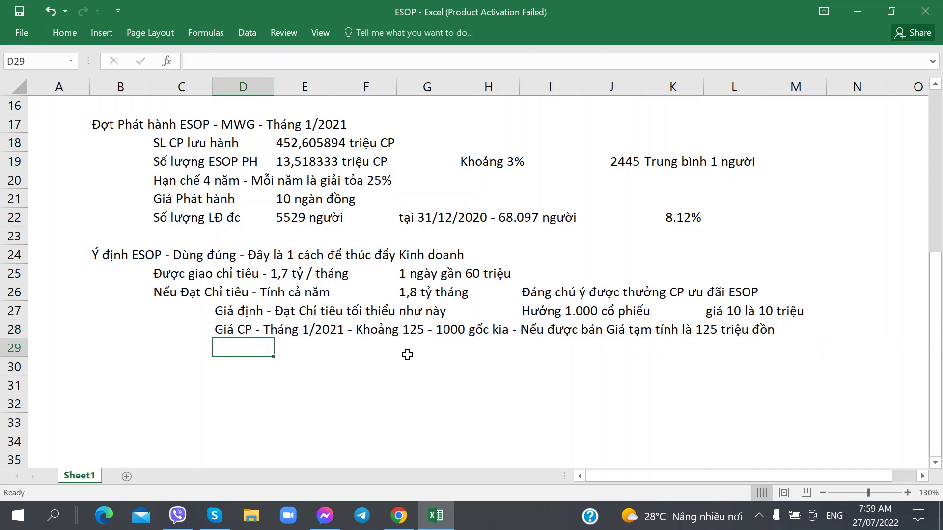
# Step: Enter "Nộp vào gốc có 10 triệu - Nếu đc bán ra thì là 125 triệu - Lệch rất lớn" in E29
pyautogui.press('Right')
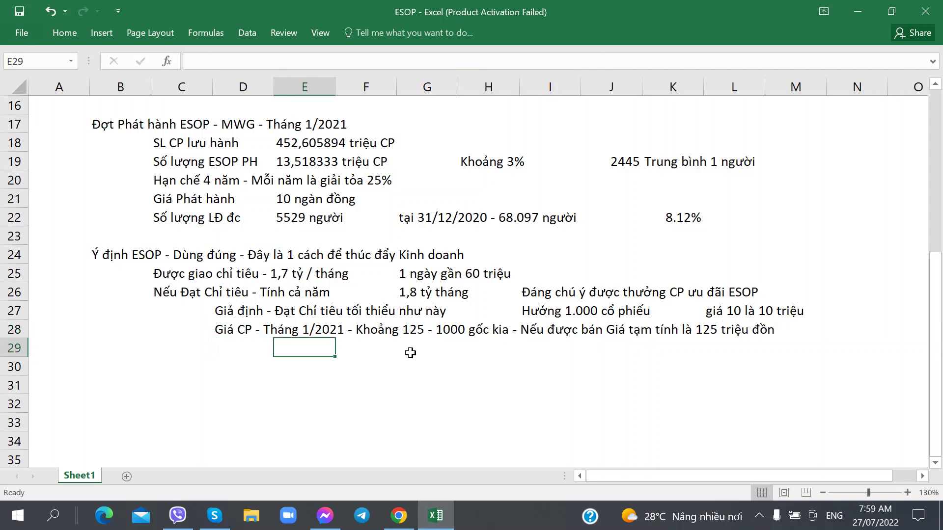
pyautogui.write('Nộp vào gốc có')
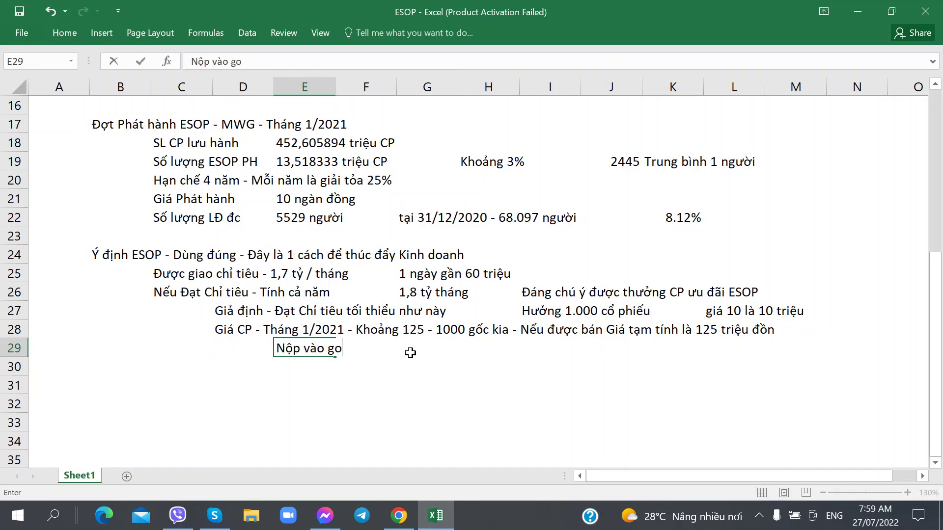
pyautogui.write(' 10 triệu -')
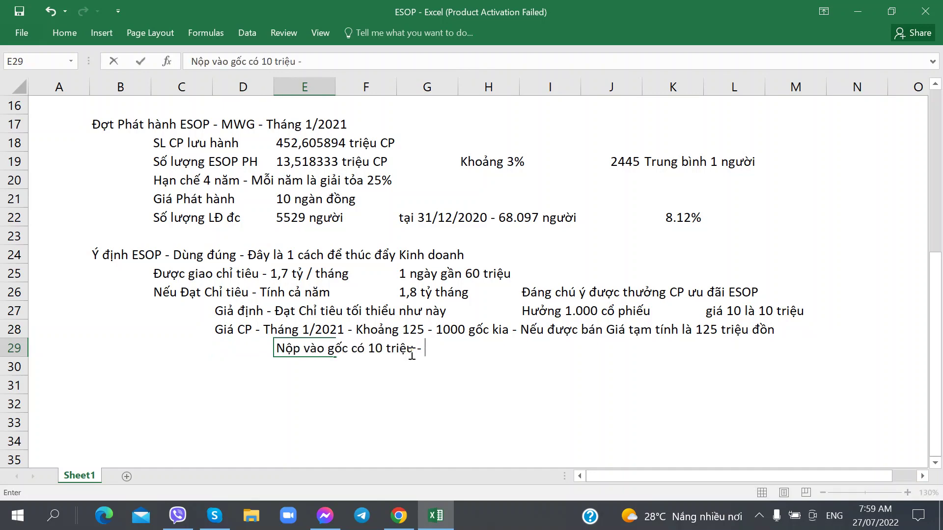
pyautogui.write(' Nếu đc bán ra thì là')
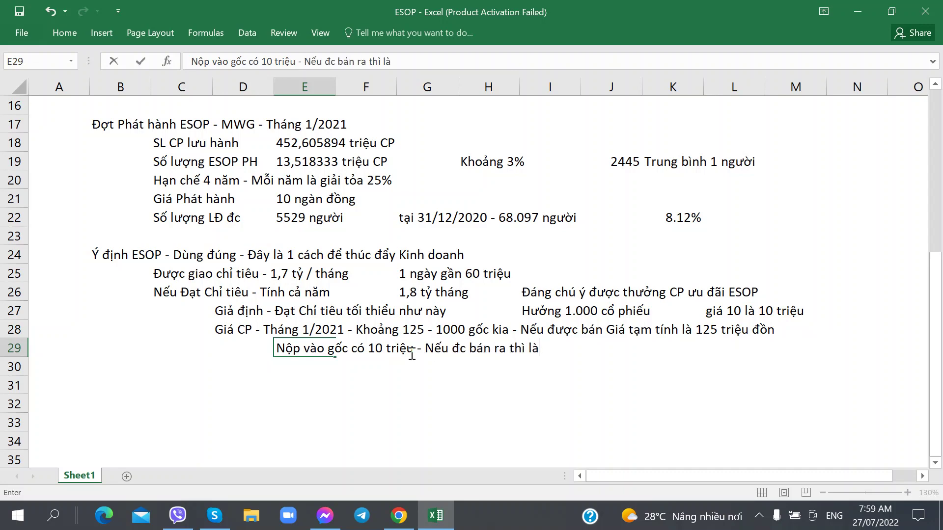
pyautogui.write(' 125 triệu -')
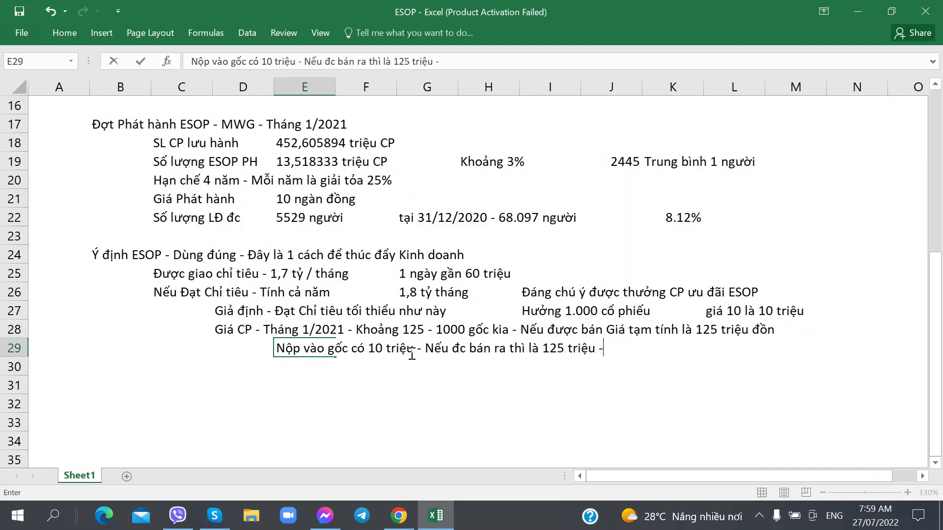
pyautogui.write(' R')
pyautogui.press('BackSpace')
pyautogui.write('Lệch rất lơ')
pyautogui.write('n')
pyautogui.press('Return')
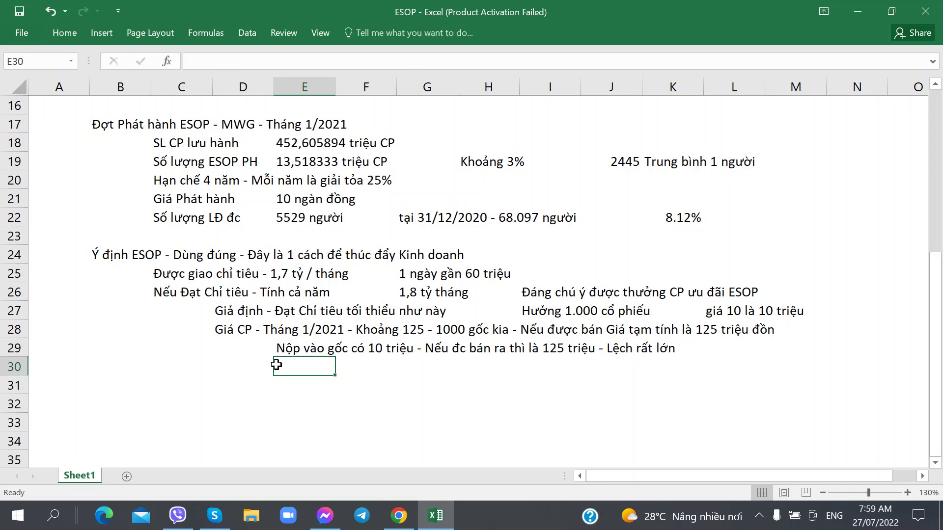
# Step: Enter "Nếu bạn 1,7 tỷ / đồng" in C31 as the first target level
pyautogui.click(171, 372)
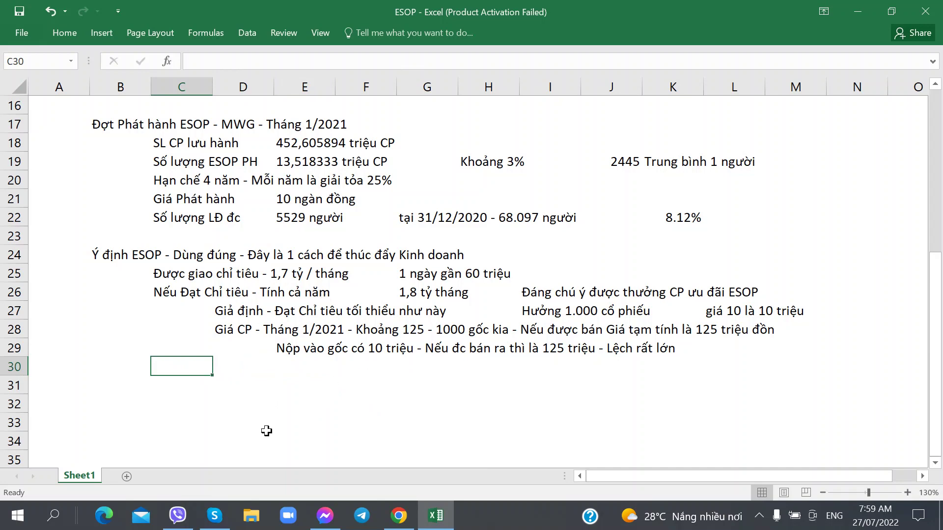
pyautogui.scroll(-1, 267, 431)
pyautogui.click(179, 330)
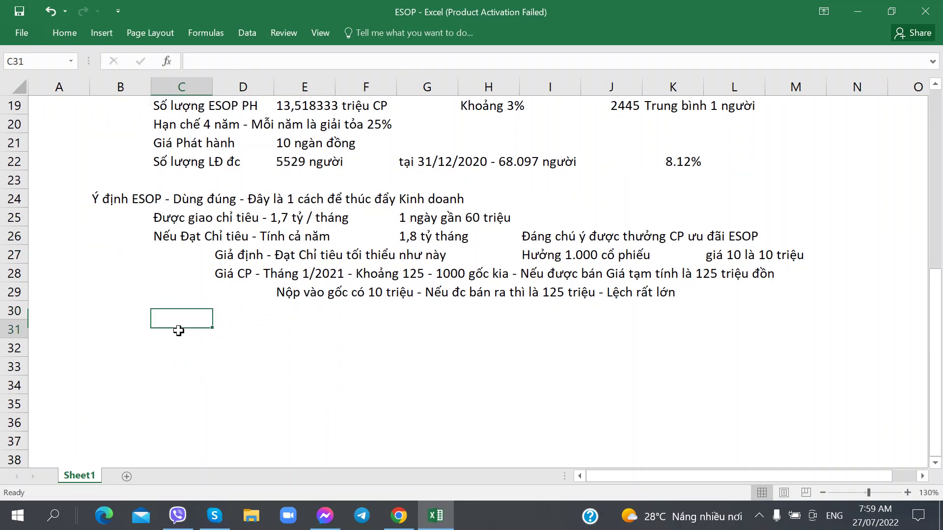
pyautogui.write('Nếu bạnt')
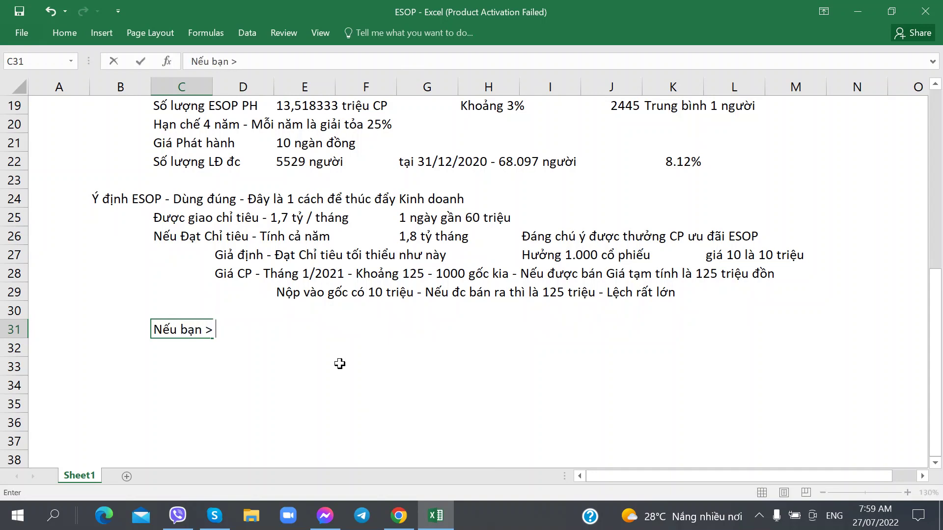
pyautogui.press('BackSpace')
pyautogui.press('BackSpace')
pyautogui.write('1,7 tỷ / đồng')
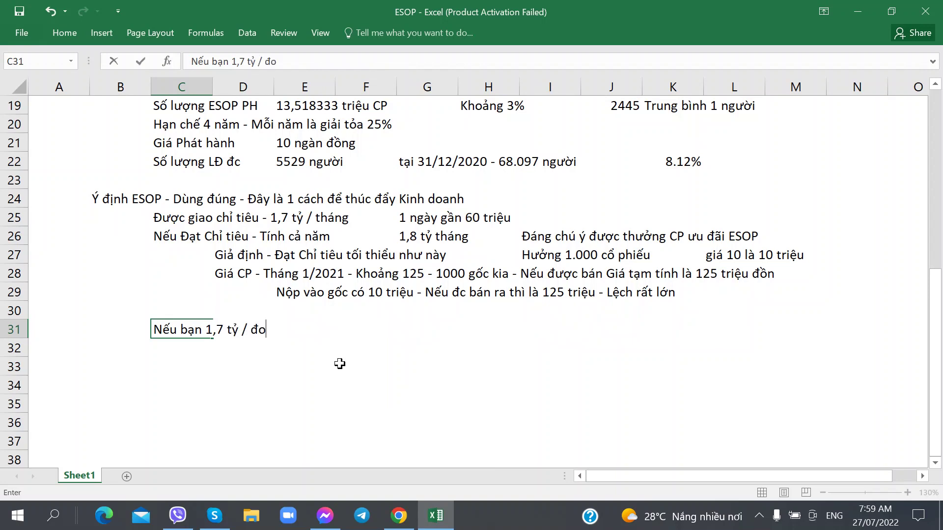
# Step: Enter "1000 cổ phiếu ưu đãi" in F31 as the reward for the first target level
pyautogui.press('Tab')
pyautogui.press('Tab')
pyautogui.press('Tab')
pyautogui.write('100')
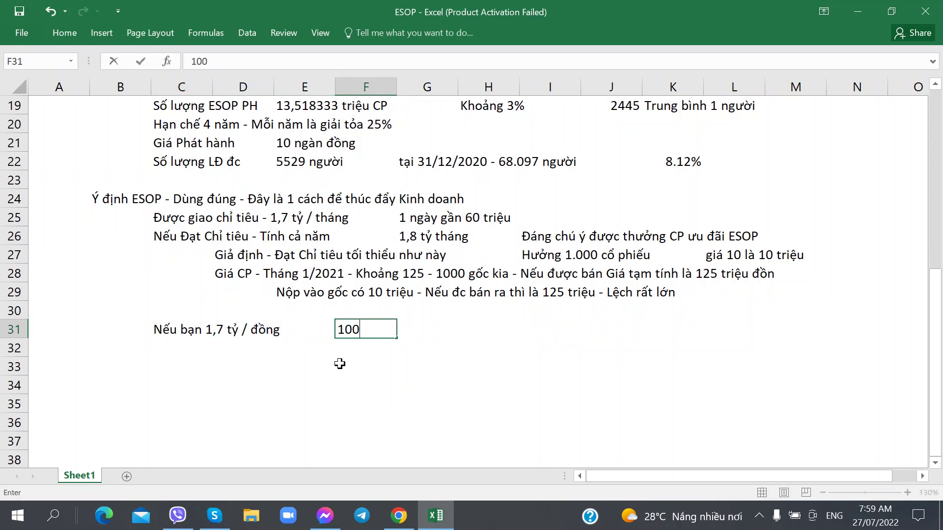
pyautogui.write('0 coổ phiếu ưu đa')
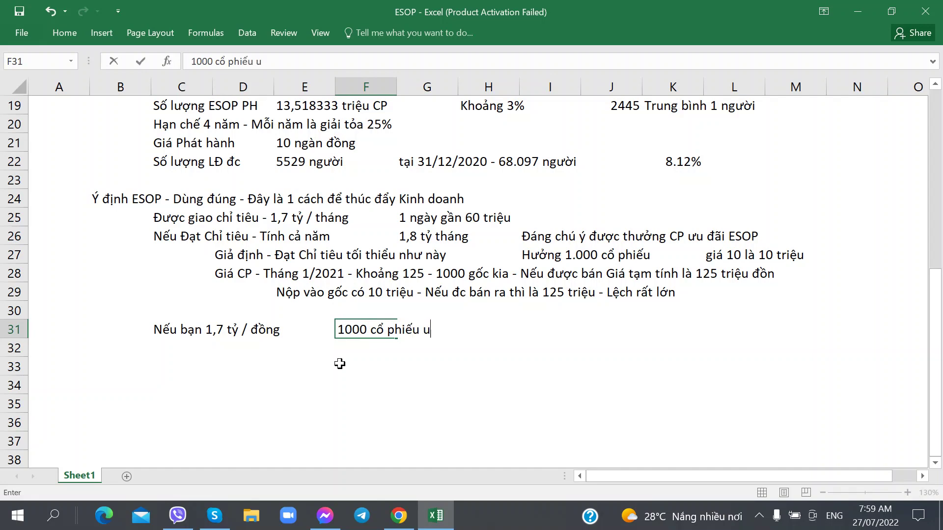
pyautogui.write('ãi')
pyautogui.press('Return')
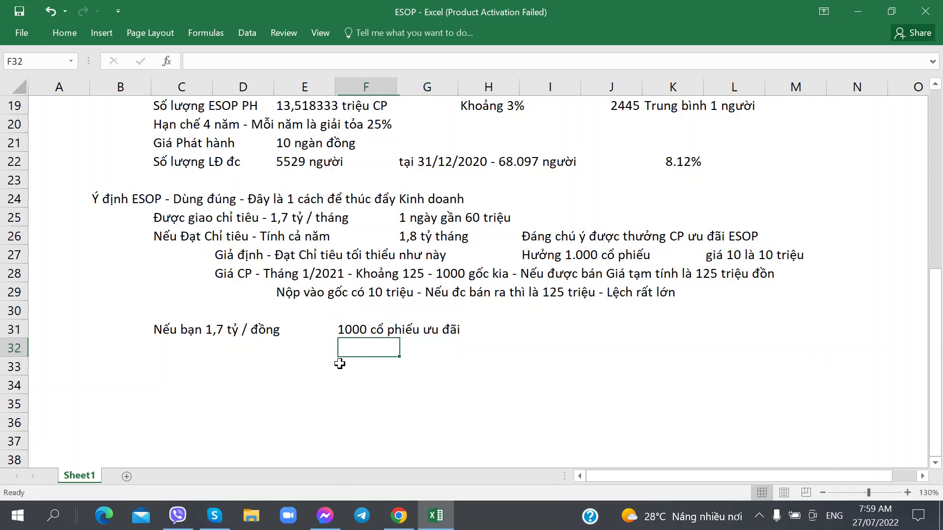
# Step: Enter 10 in I31 and 125 in J31 for the 1000-share level
pyautogui.press('Right')
pyautogui.press('Right')
pyautogui.press('Right')
pyautogui.press('Right')
pyautogui.press('Right')
pyautogui.press('Right')
pyautogui.press('Up')
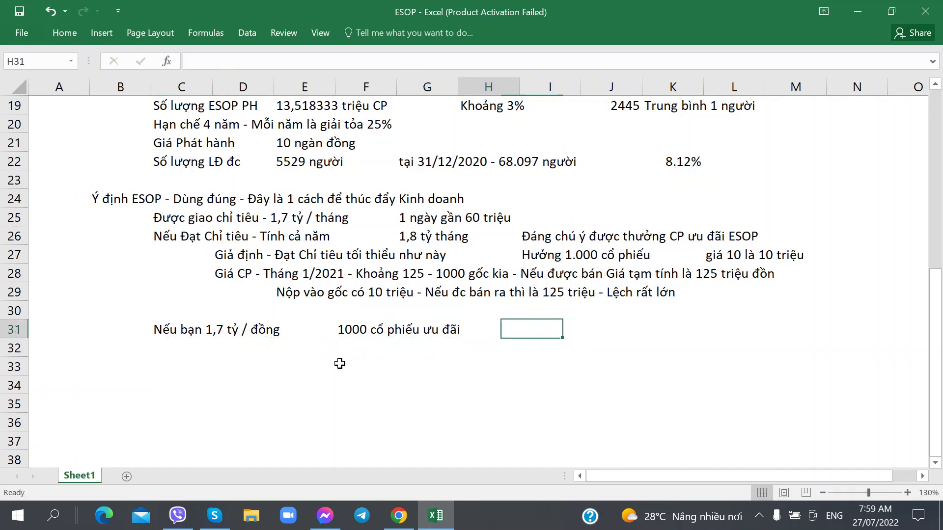
pyautogui.write('10')
pyautogui.press('Tab')
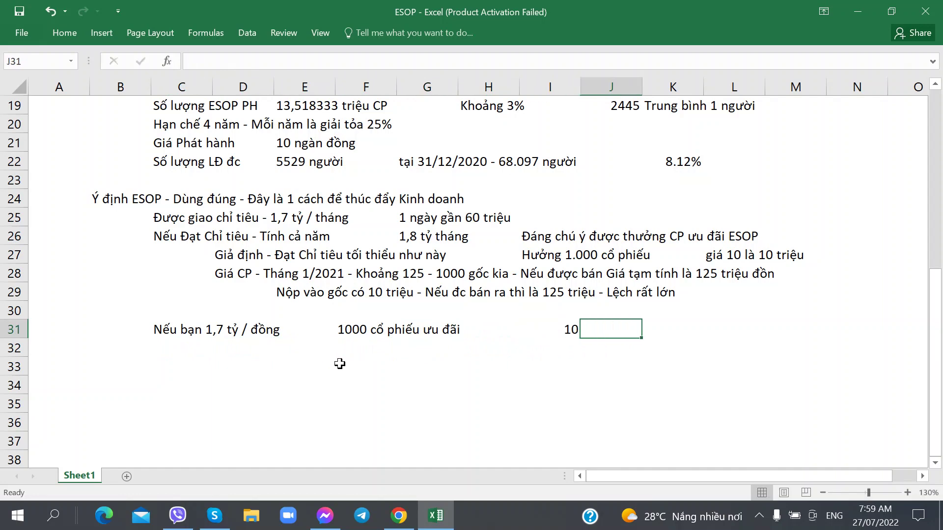
pyautogui.write('125')
pyautogui.press('Return')
# Step: Enter "Nếu bạn đạt 2 tỷ / đồng" in C32 as the second target level
pyautogui.press('Left')
pyautogui.press('Left')
pyautogui.press('Left')
pyautogui.press('Left')
pyautogui.press('Left')
pyautogui.press('Left')
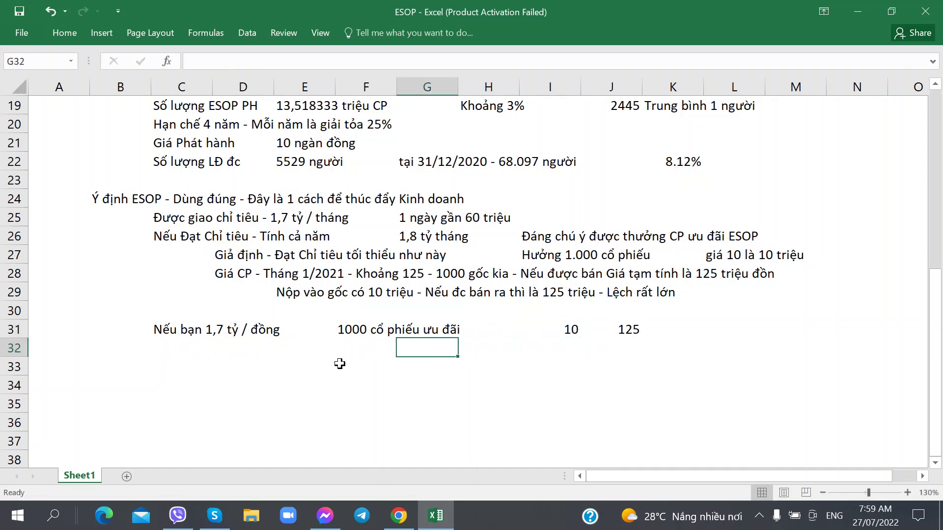
pyautogui.write('Nếu bạn ')
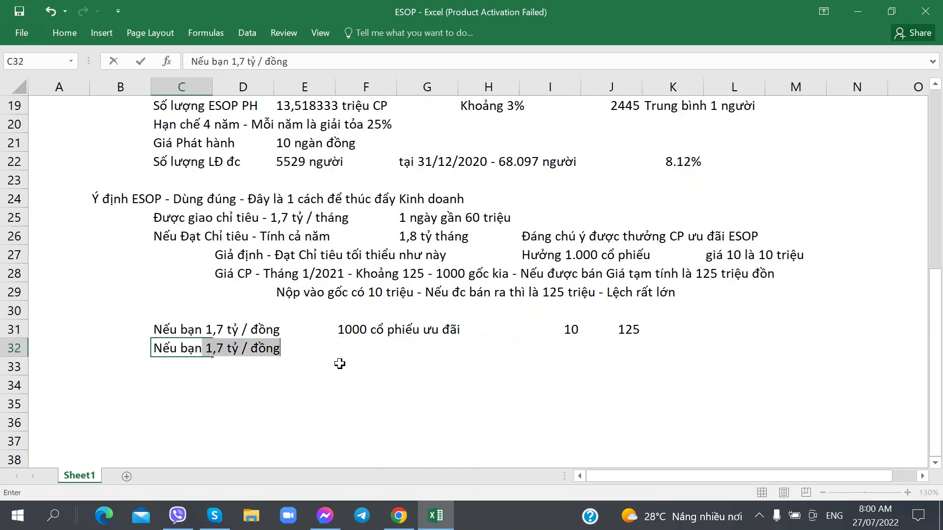
pyautogui.write('đạt 2 tỷ / đồng')
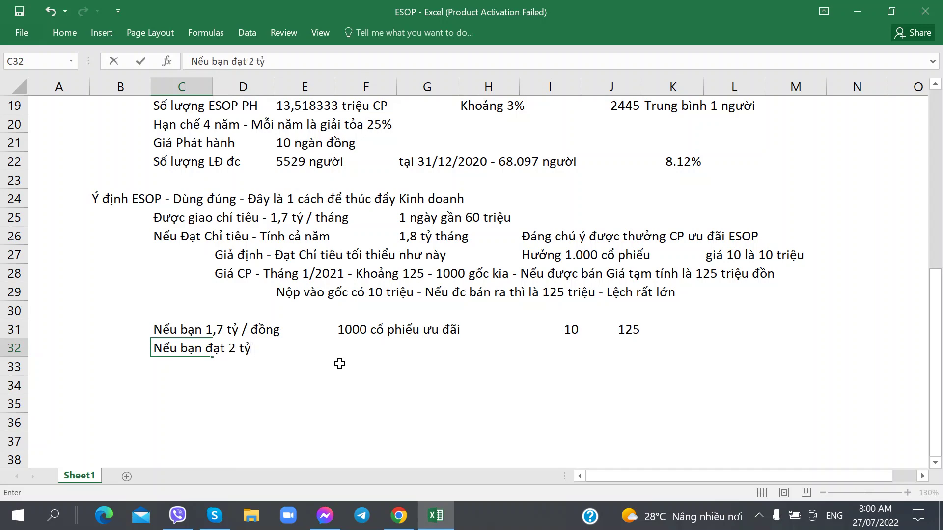
# Step: Enter "1500 cổ phiếu ưu đãi" in F32 as the reward for the second target level
pyautogui.press('Tab')
pyautogui.press('Right')
pyautogui.press('Right')
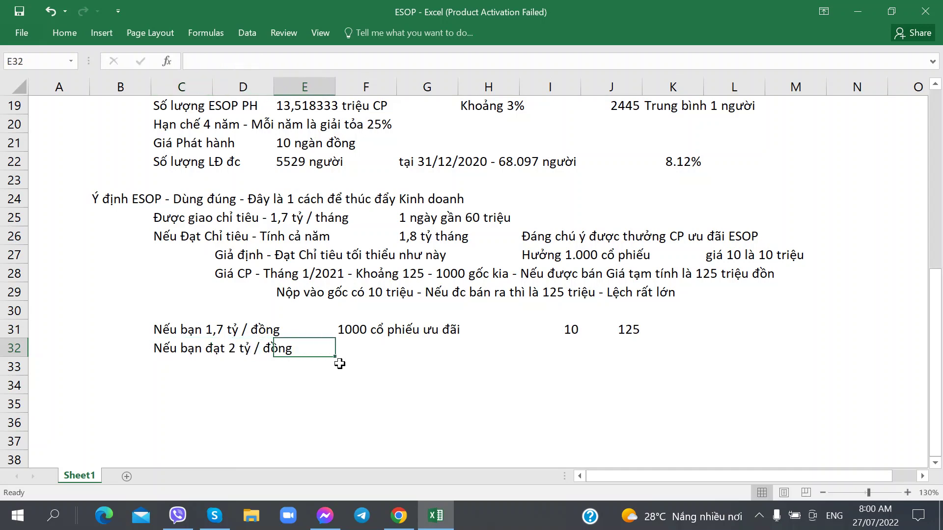
pyautogui.write('15')
pyautogui.write('cổ phiếu ư')
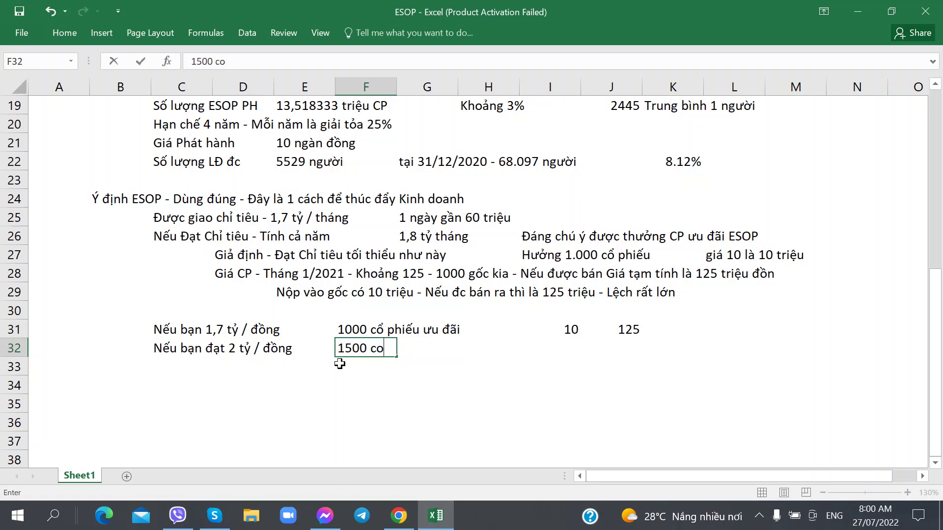
pyautogui.write('u đãi')
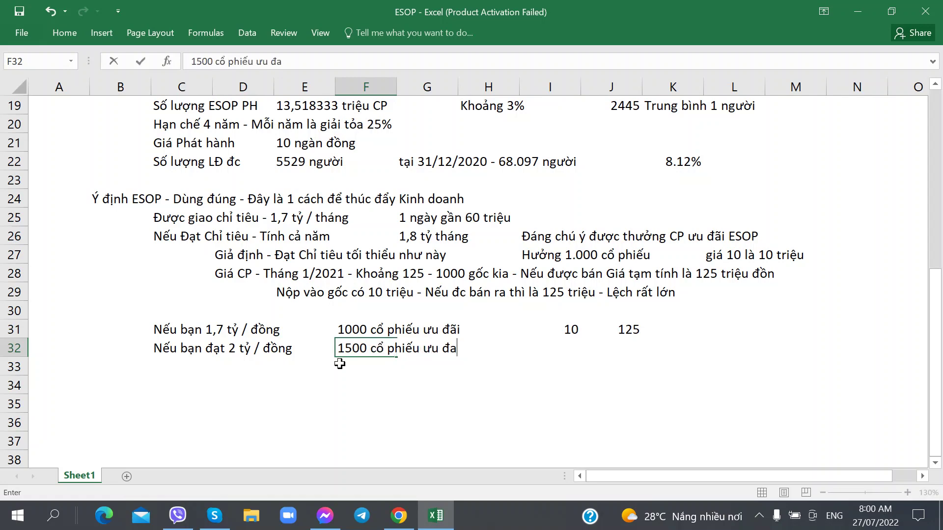
# Step: Enter 15 in I32 and the formula =125*1.5 in J32 for the 1500-share level
pyautogui.press('Tab')
pyautogui.press('Tab')
pyautogui.press('Tab')
pyautogui.write('15')
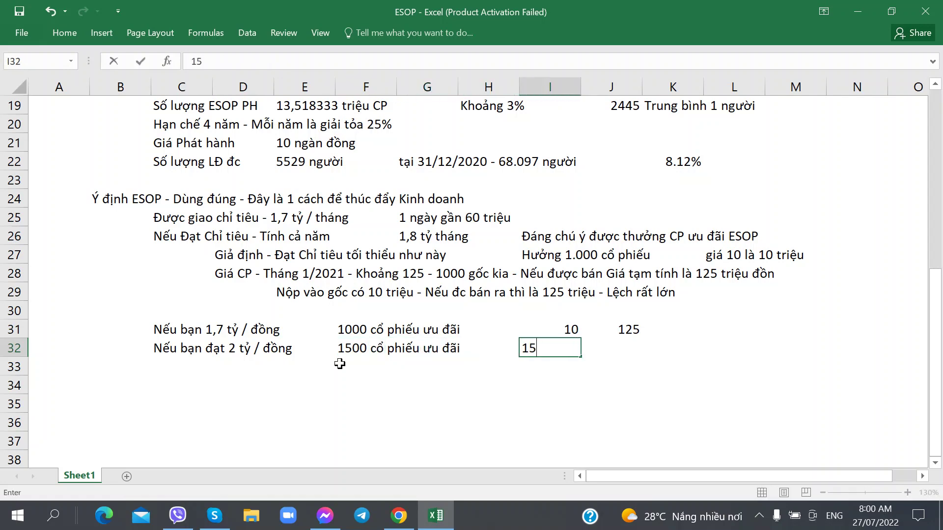
pyautogui.press('Tab')
pyautogui.write('=')
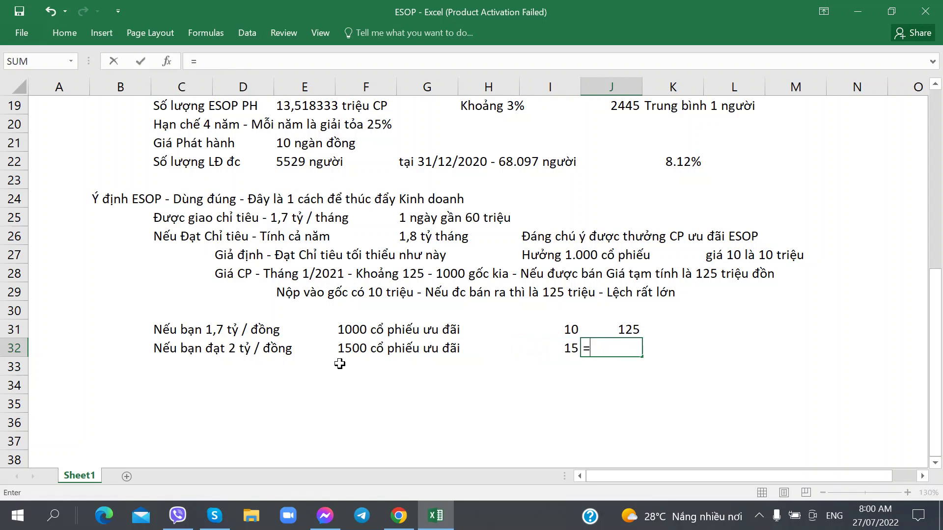
pyautogui.write('125*1.5')
pyautogui.press('Return')
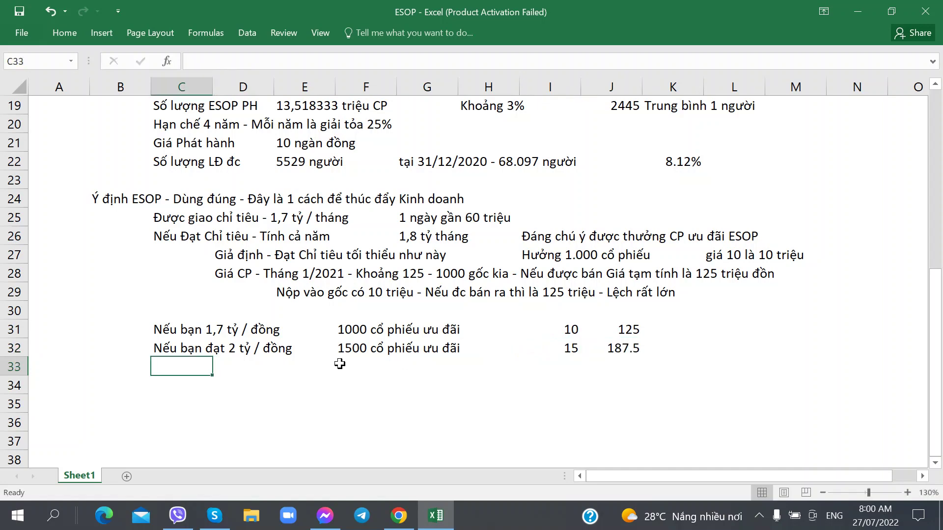
pyautogui.press('Up')
pyautogui.press('Right')
pyautogui.press('Right')
pyautogui.press('Right')
pyautogui.press('Down')
pyautogui.press('Left')
pyautogui.press('Left')
pyautogui.press('Right')
pyautogui.press('Right')
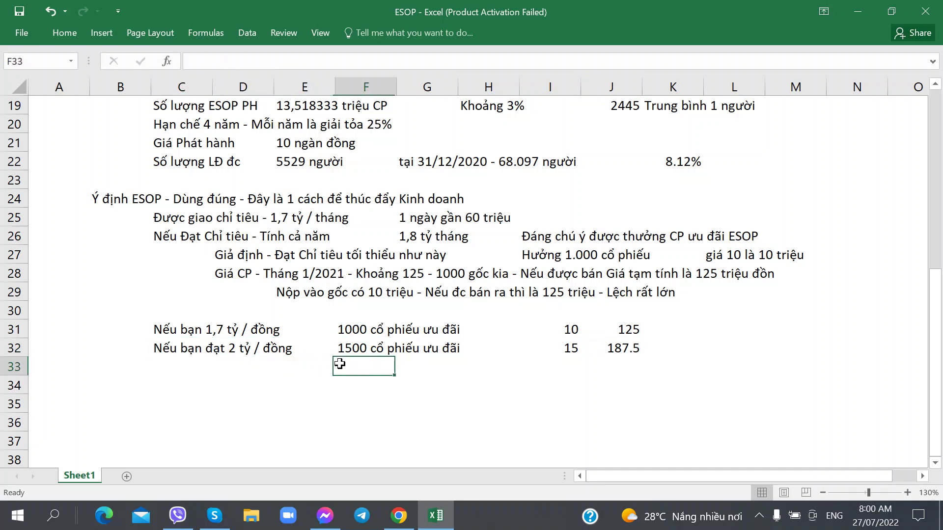
pyautogui.press('Right')
pyautogui.press('Right')
pyautogui.press('Right')
pyautogui.press('Right')
pyautogui.press('Left')
pyautogui.press('Left')
pyautogui.press('Left')
pyautogui.press('Left')
pyautogui.press('Left')
pyautogui.press('Left')
pyautogui.press('Left')
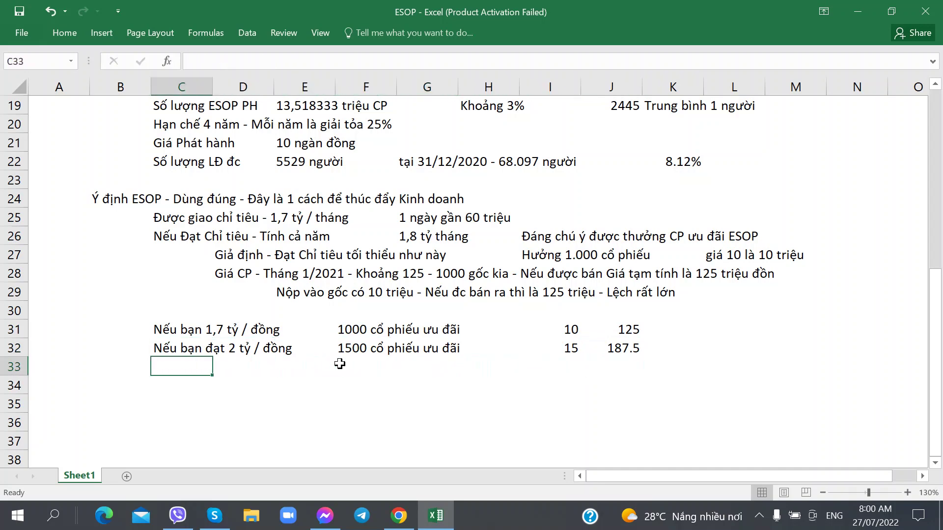
# Step: Enter "Nếu bạn đạt 2,4 tỷ / đồng" in C33 as the third target level
pyautogui.write('Neus')
pyautogui.press('BackSpace')
pyautogui.press('BackSpace')
pyautogui.press('BackSpace')
pyautogui.write('e')
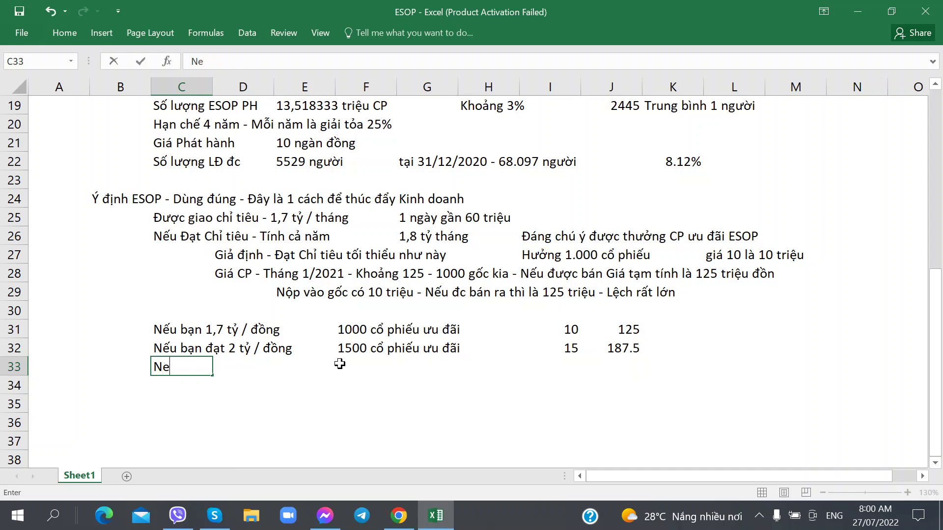
pyautogui.write('ếu bạn đạt ')
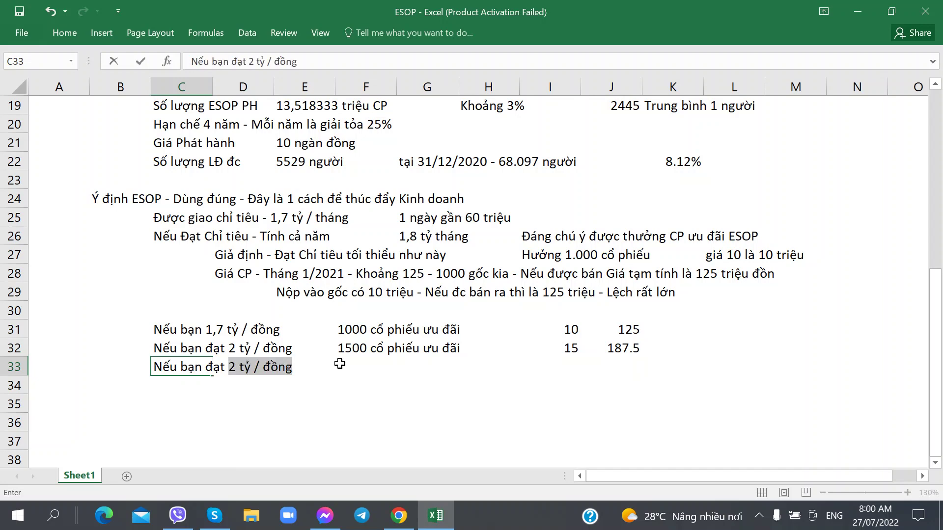
pyautogui.write('2,4')
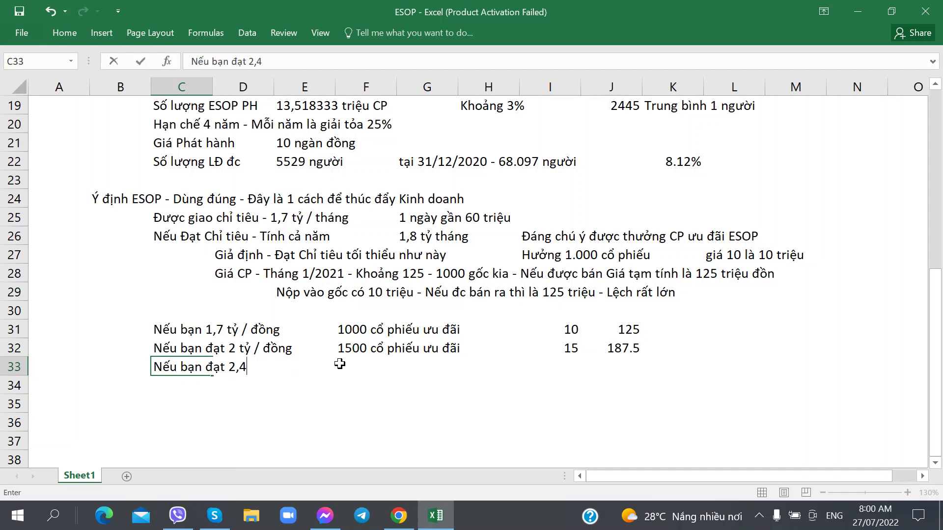
pyautogui.write(' tỷ / d')
pyautogui.write('ồng')
pyautogui.press('Tab')
# Step: Enter "2000 cổ phiếu ưu đãi" in F33 as the reward for the third target level
pyautogui.click(339, 364)
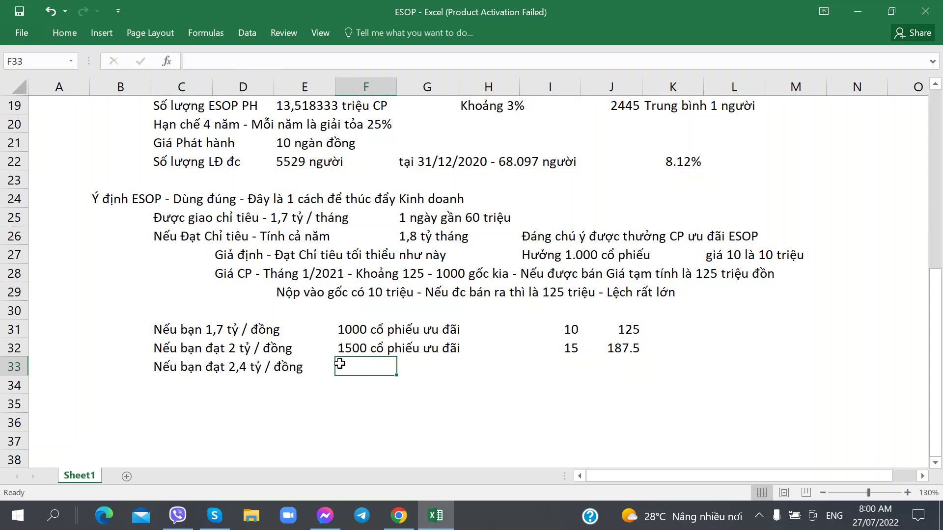
pyautogui.write('2000 cổ phiếu u')
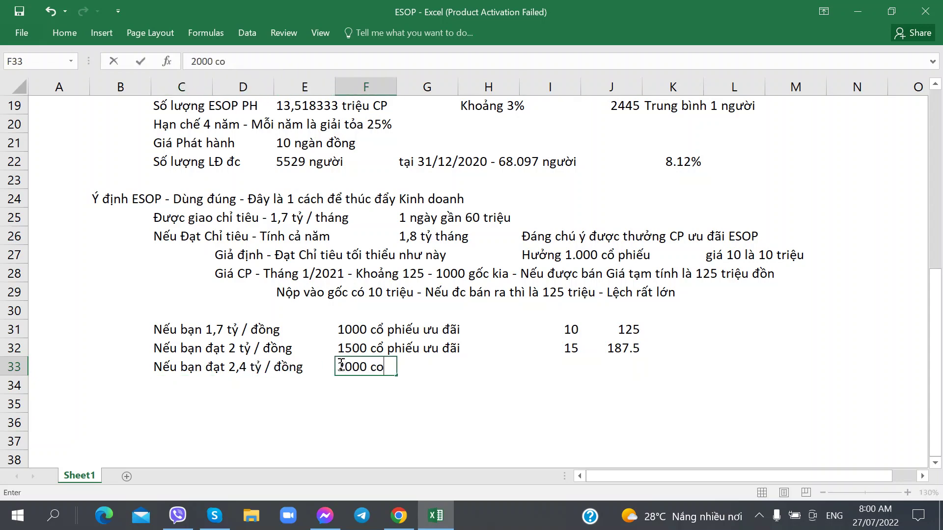
pyautogui.write('u đãi')
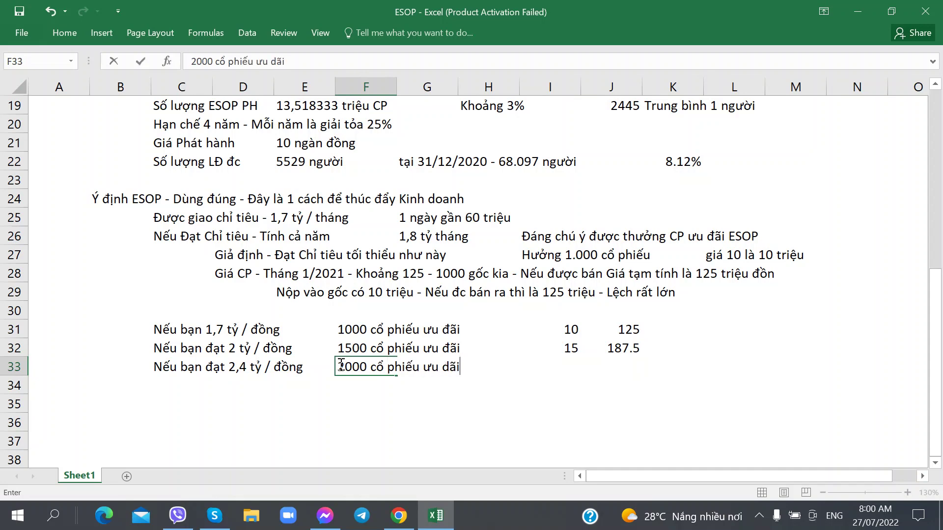
# Step: Enter 20 in I33 and 250 in J33 for the 2000-share level
pyautogui.press('Tab')
pyautogui.press('Tab')
pyautogui.press('Tab')
pyautogui.write('20')
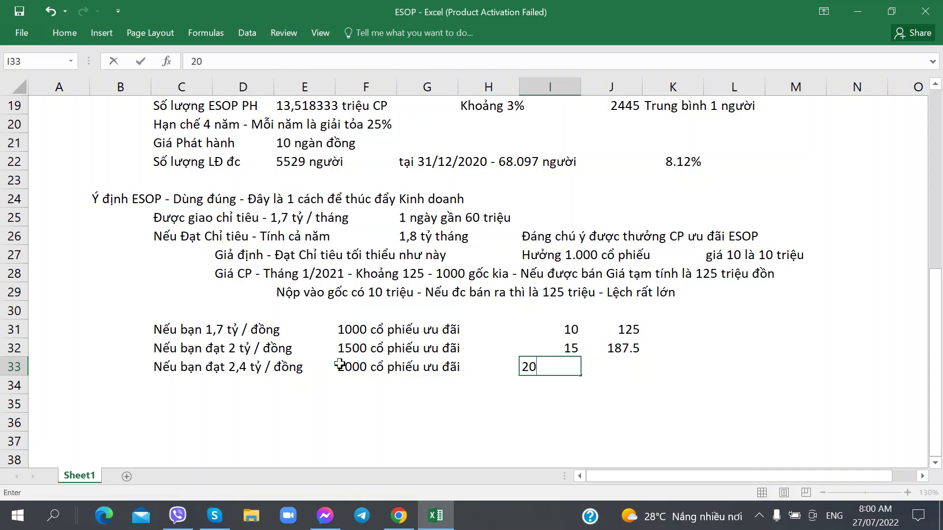
pyautogui.press('Tab')
pyautogui.write('250')
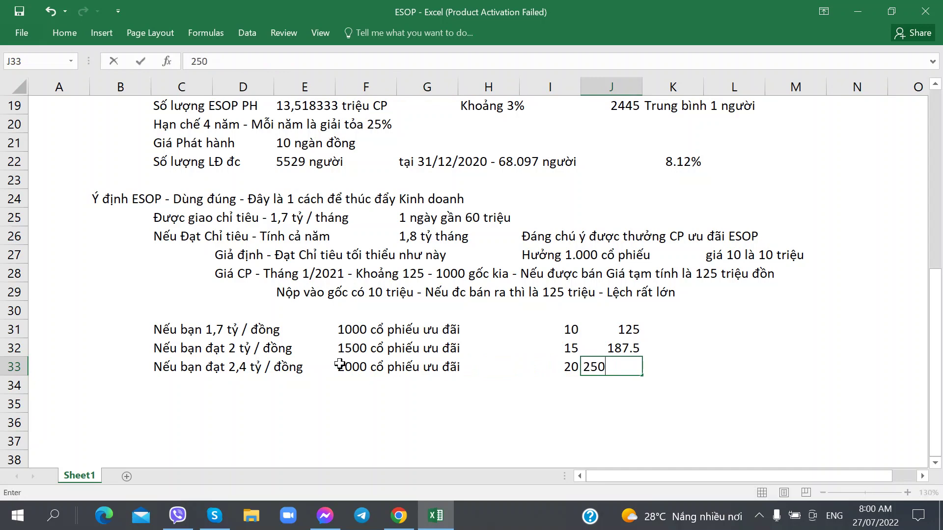
pyautogui.press('Return')
# Step: Enter "..." in D34 to show that the list of target levels continues
pyautogui.press('Tab')
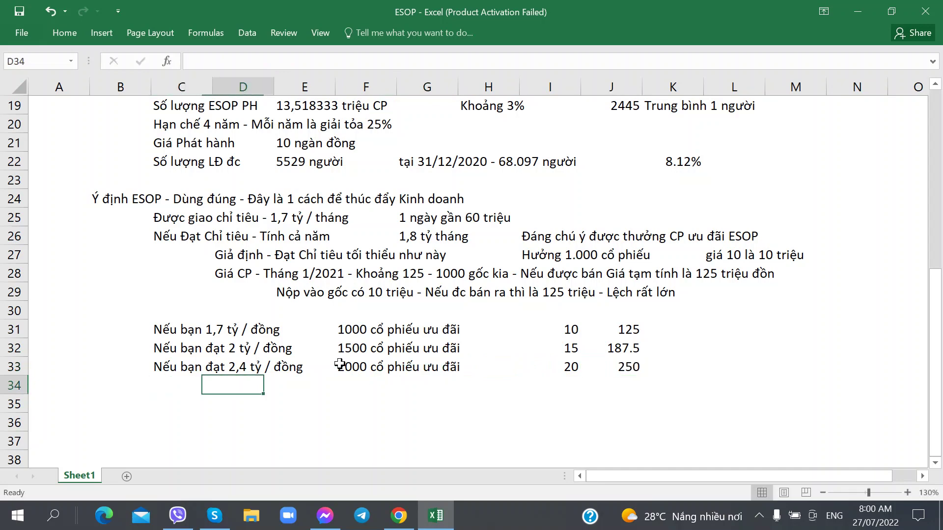
pyautogui.write('...')
pyautogui.click(473, 368)
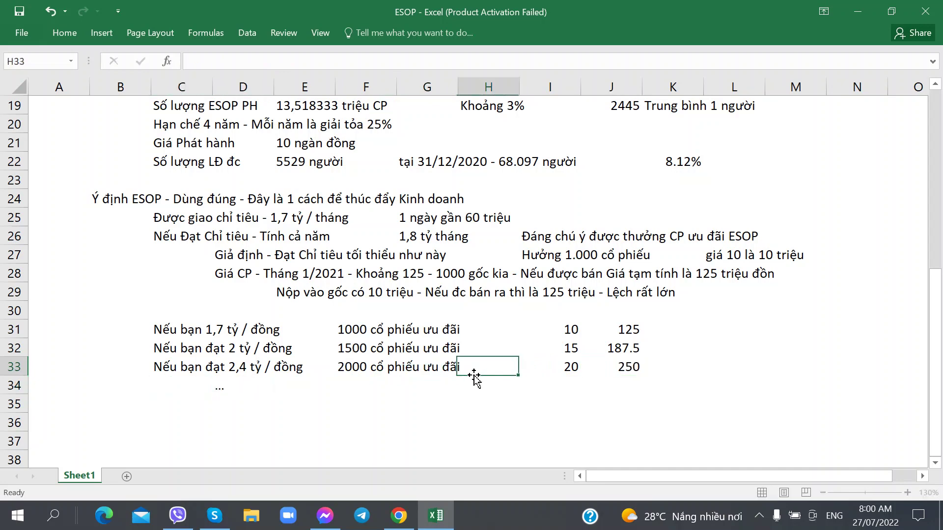
pyautogui.scroll(-1, 336, 404)
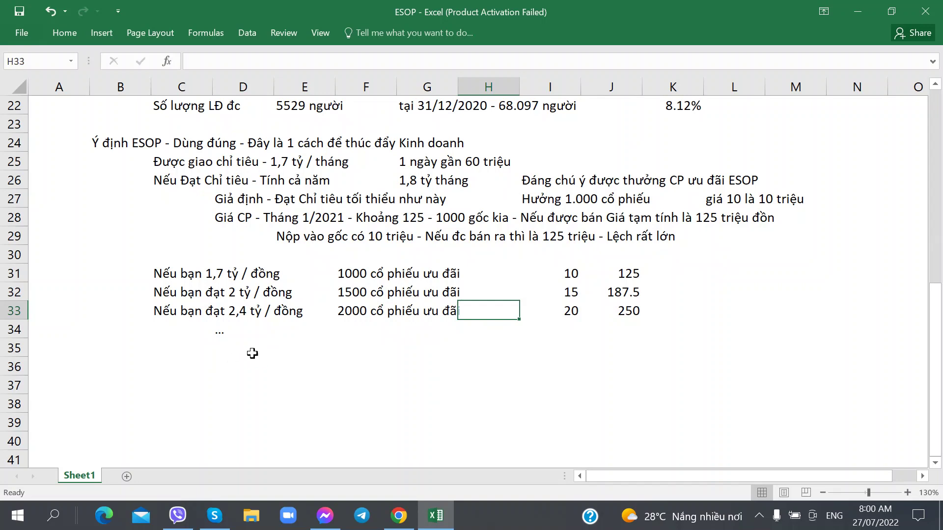
pyautogui.click(194, 351)
pyautogui.click(227, 354)
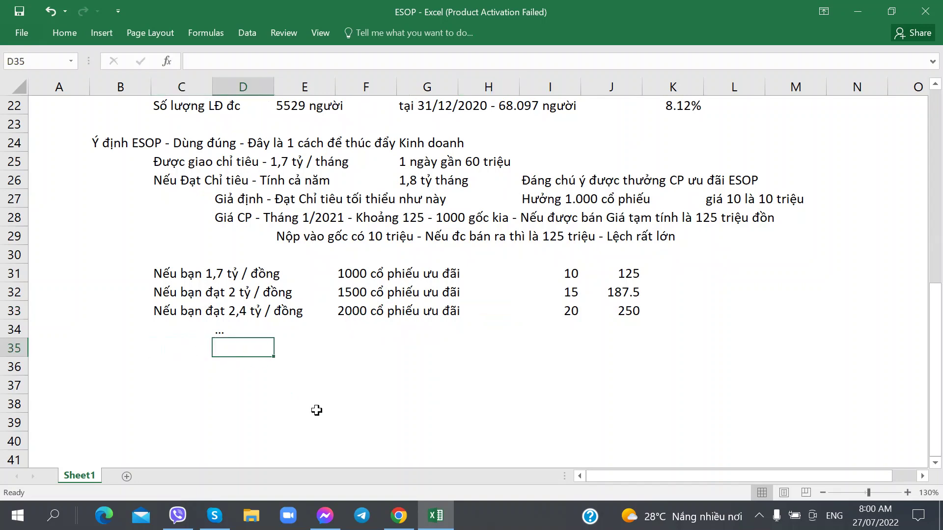
pyautogui.write('Gio')
pyautogui.press('BackSpace')
pyautogui.press('BackSpace')
pyautogui.press('BackSpace')
pyautogui.press('Tab')
pyautogui.press('Left')
pyautogui.press('Left')
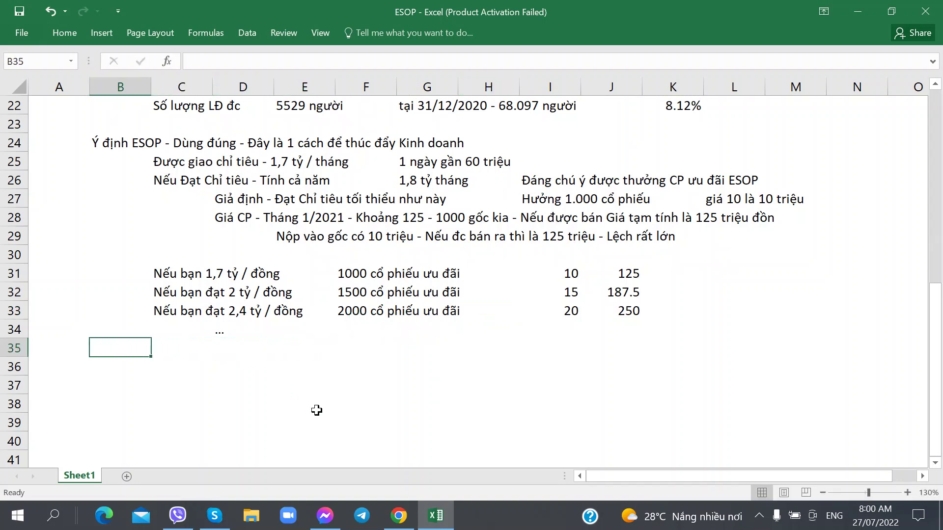
# Step: Enter the note "Giống Khoán - Cứ Lãi cao bao nhiêu thì sẽ được thêm mức bấy nhiêu" in C35
pyautogui.press('Right')
pyautogui.write('Giống Kh')
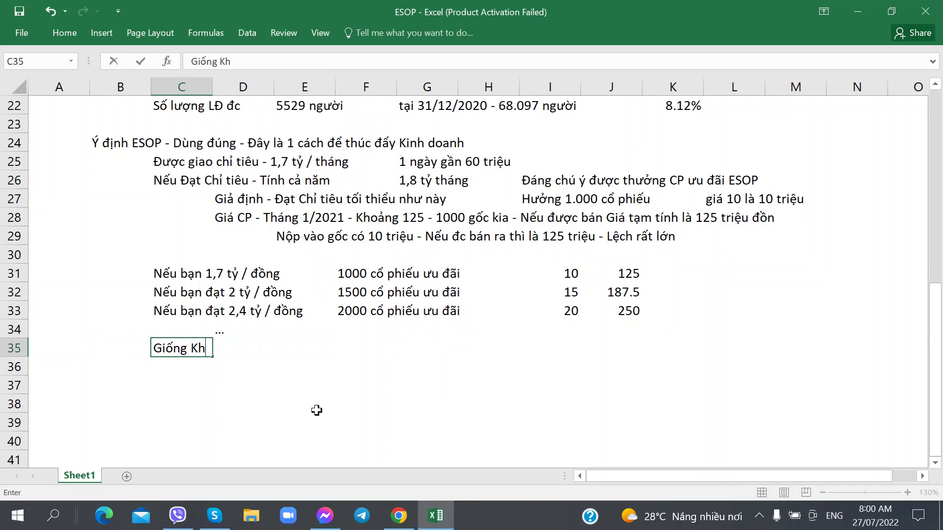
pyautogui.write('oán - Cứ Lãi cao')
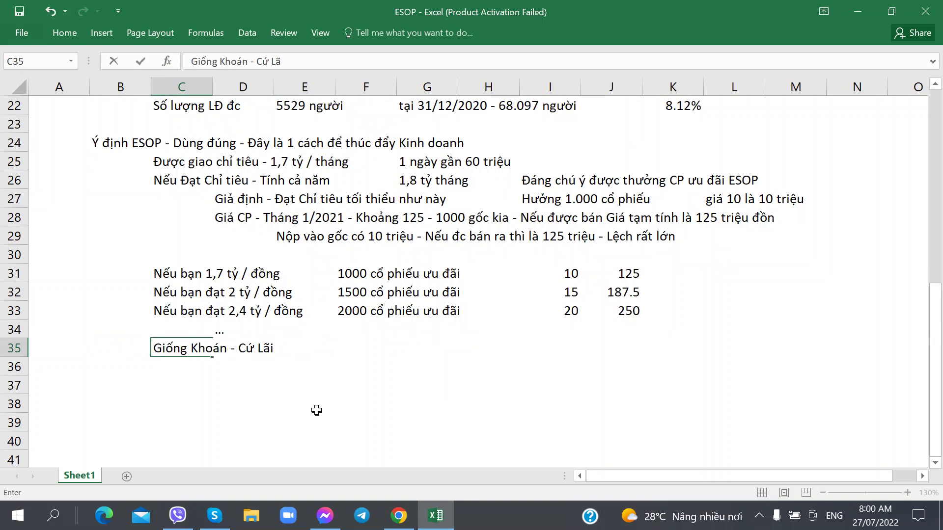
pyautogui.press('BackSpace')
pyautogui.press('BackSpace')
pyautogui.write('ao bao nhie')
pyautogui.write('eu thif sex duowj')
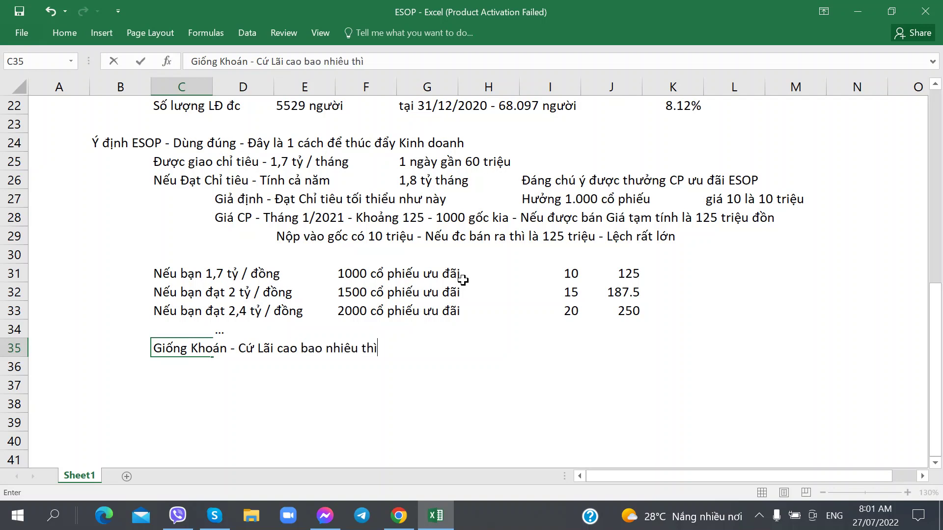
pyautogui.press('BackSpace')
pyautogui.press('BackSpace')
pyautogui.press('BackSpace')
pyautogui.press('BackSpace')
pyautogui.press('BackSpace')
pyautogui.write('dduowcj theem muwcs baays nhieeu')
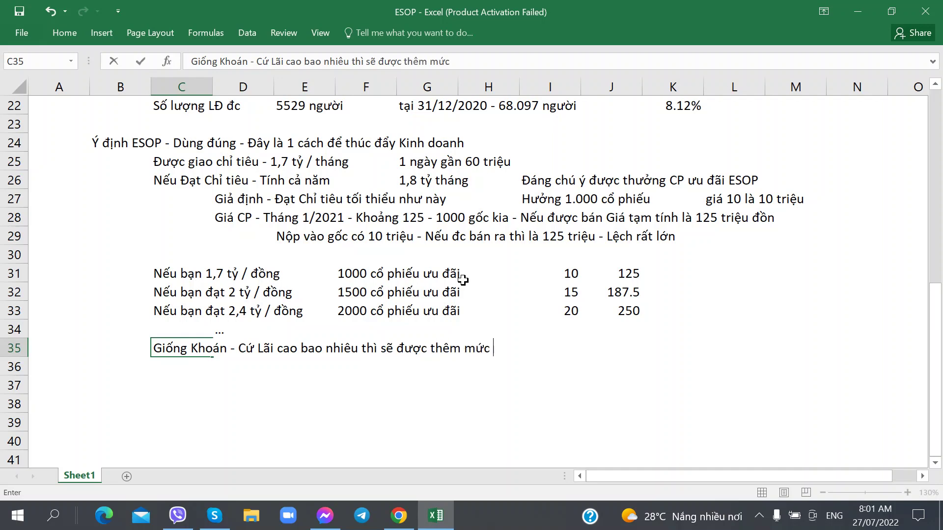
pyautogui.press('Return')
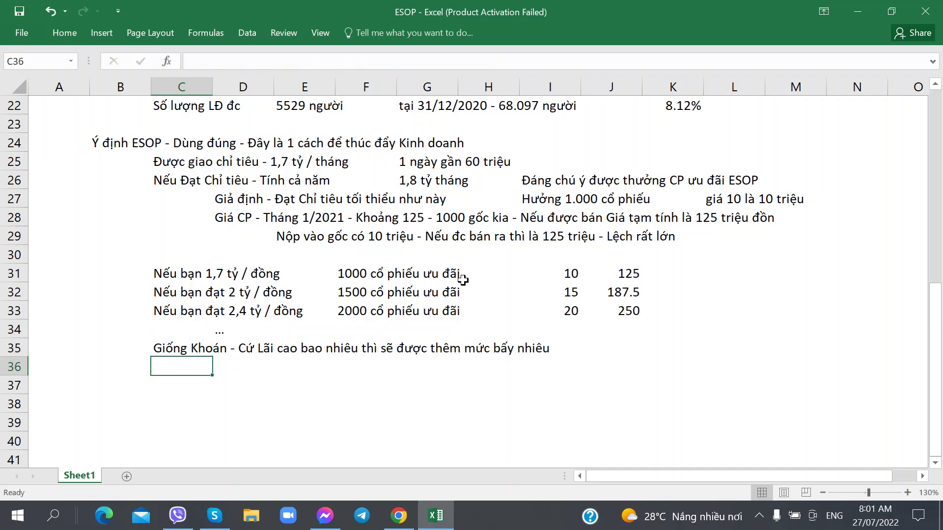